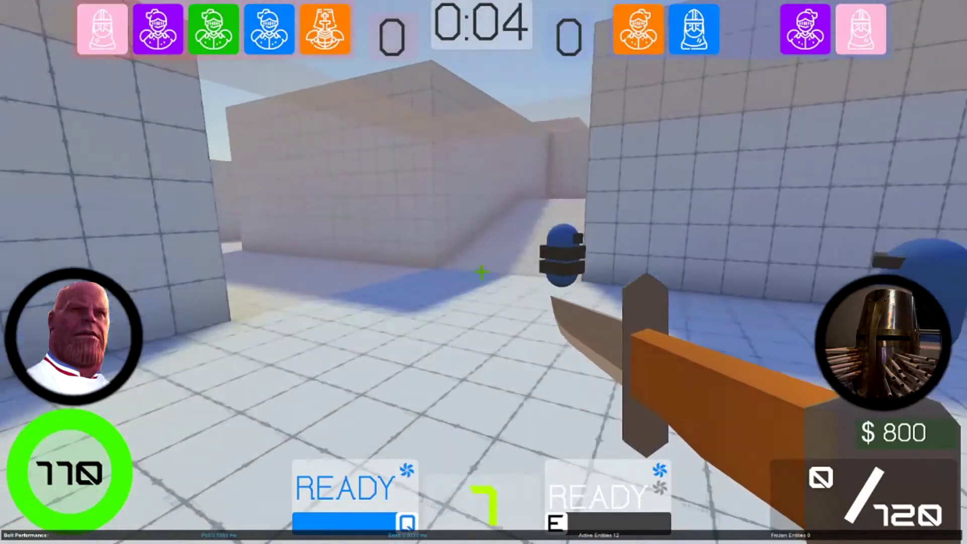
# - Buy the Bereta pistol and fight through the round with pistol and knife until the score reaches 1–0
pyautogui.click(347, 98)
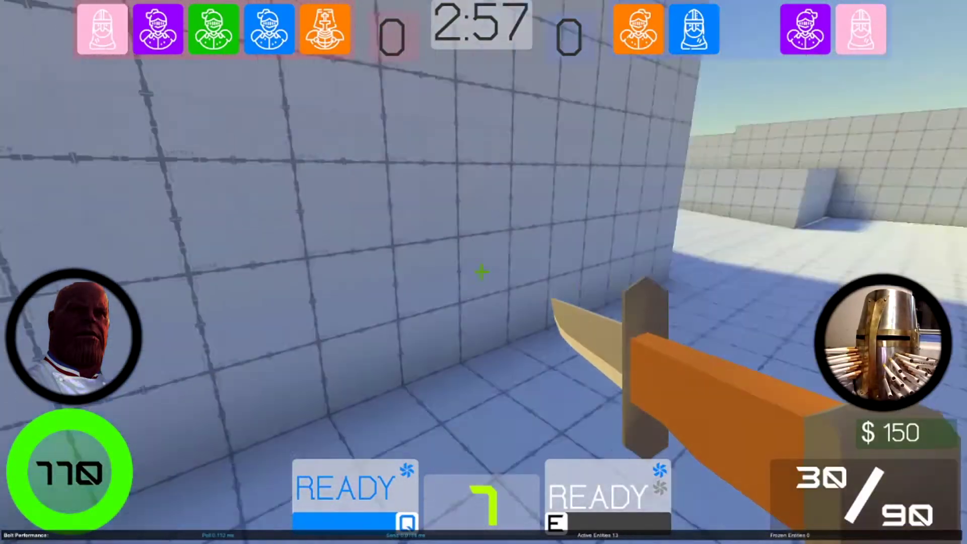
pyautogui.press('w')
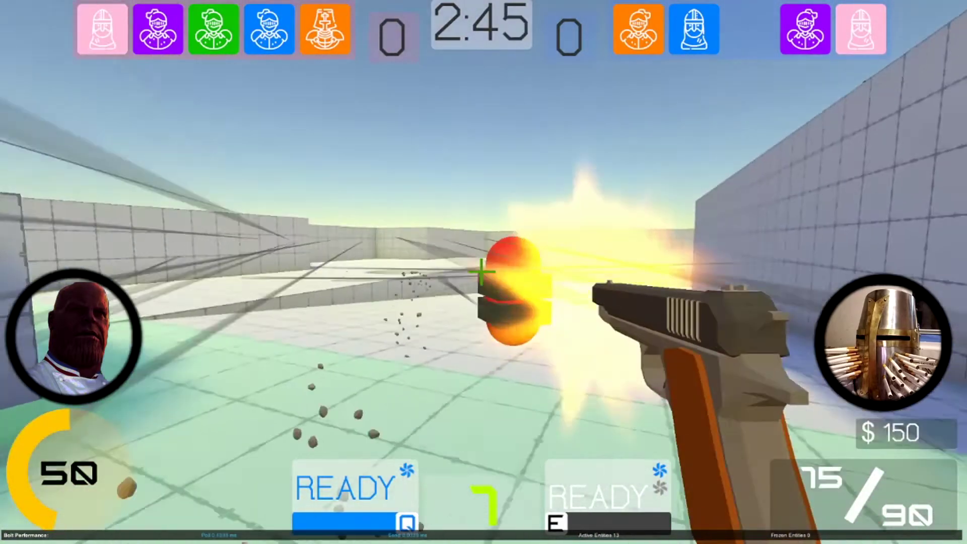
pyautogui.click(482, 272)
pyautogui.press('3')
pyautogui.press('w')
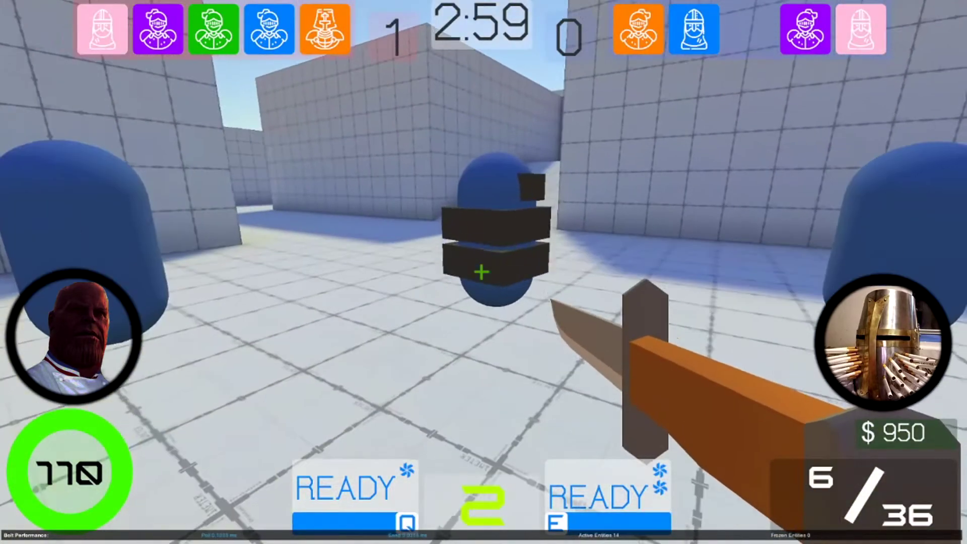
# - Skip buying, fire the pistol, and push across the arena past the tan wall
pyautogui.press('b')
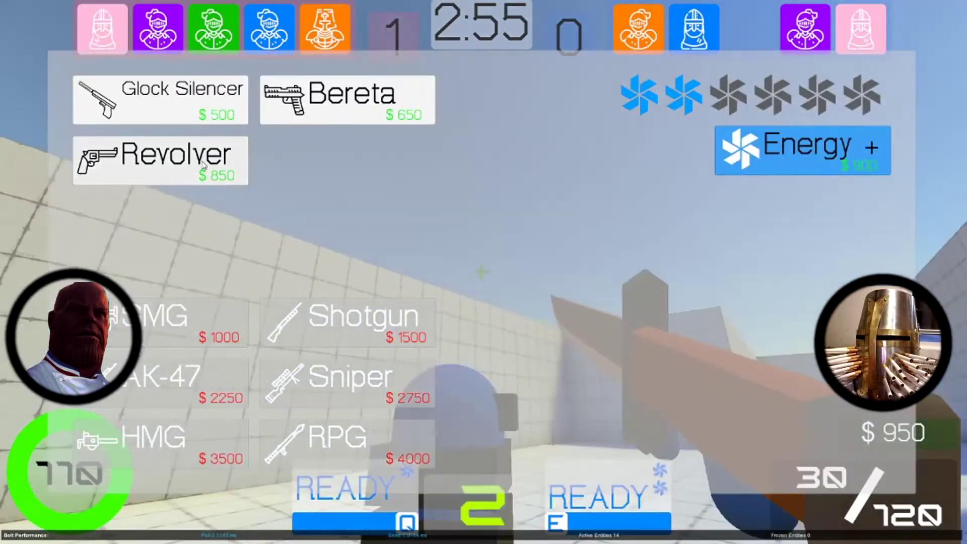
pyautogui.press('b')
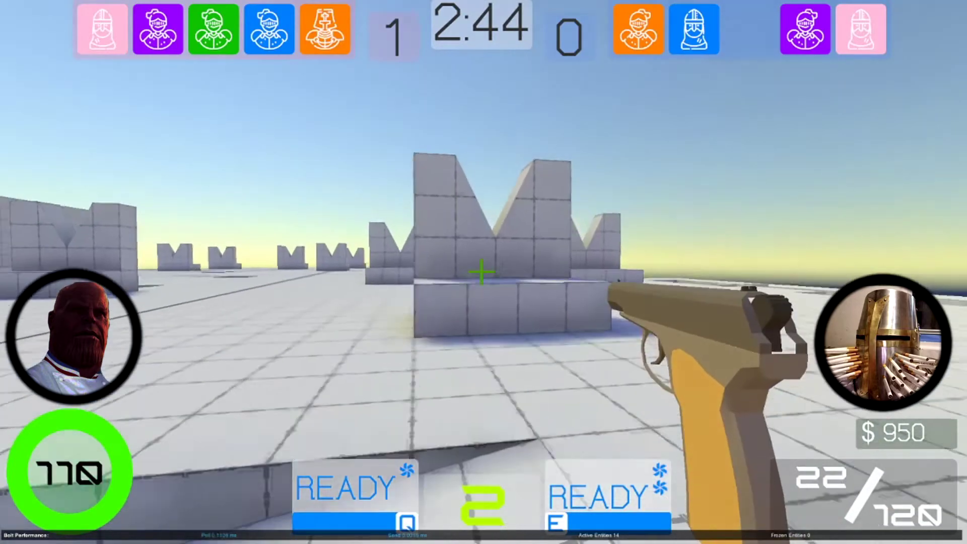
pyautogui.click(481, 272)
pyautogui.click(481, 272)
pyautogui.click(481, 272)
pyautogui.click(482, 272)
pyautogui.click(481, 272)
pyautogui.click(482, 272)
pyautogui.click(481, 272)
pyautogui.click(481, 272)
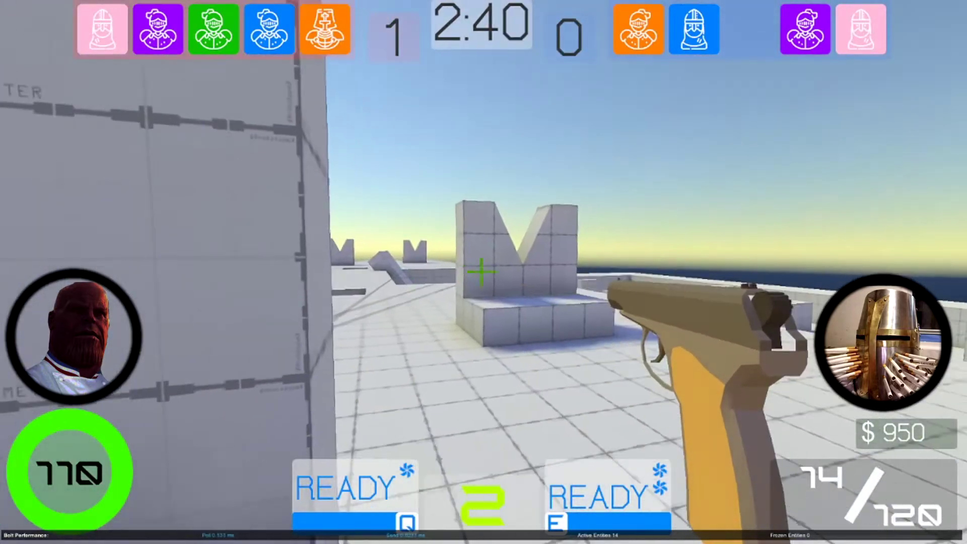
pyautogui.press('q')
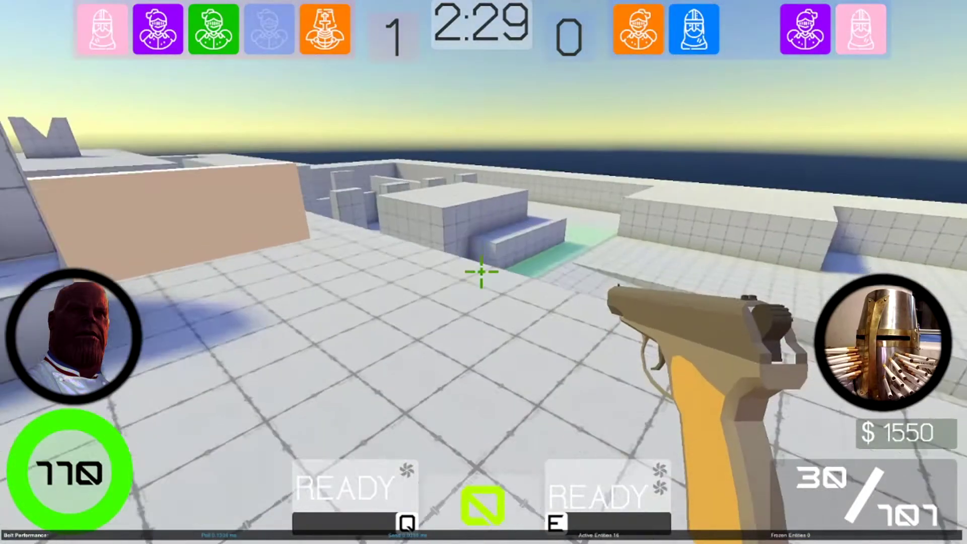
pyautogui.press('w')
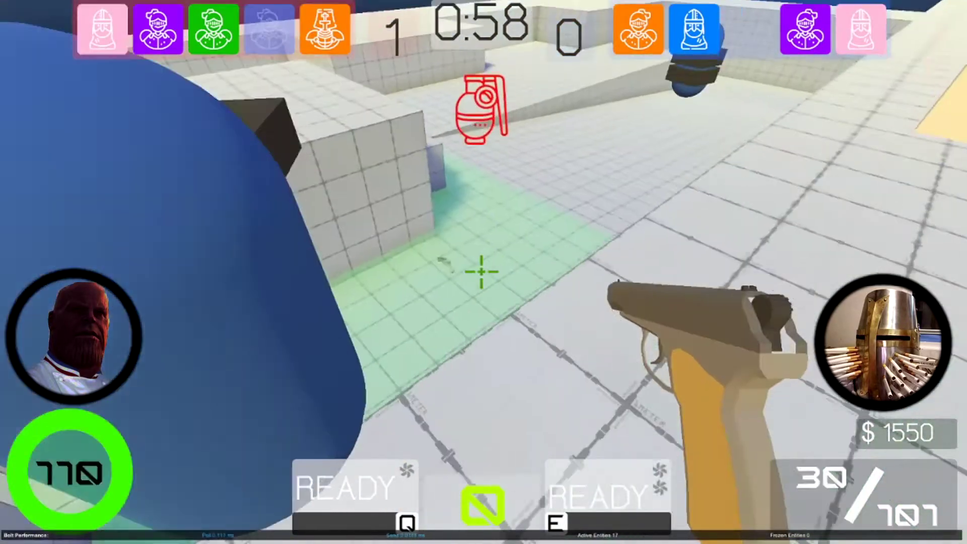
pyautogui.press('w')
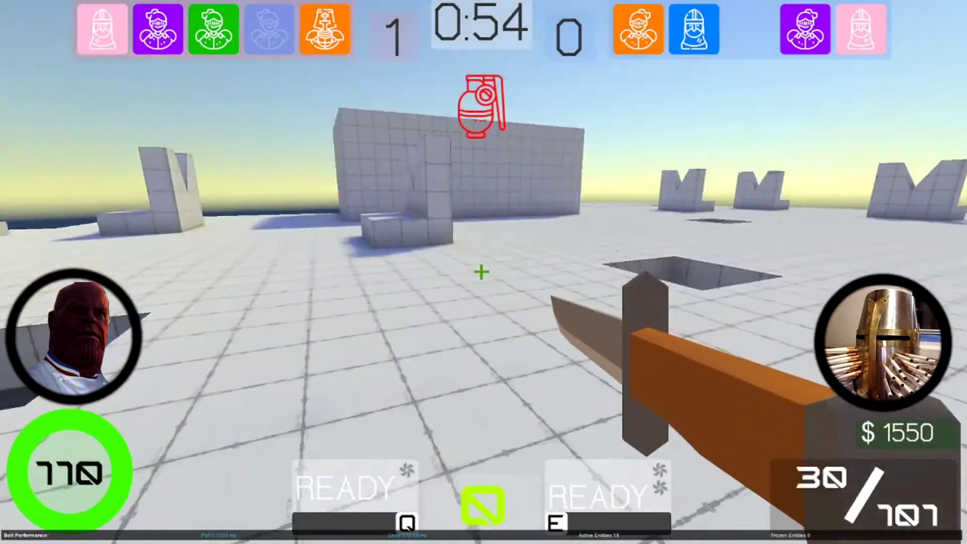
pyautogui.press('w')
pyautogui.press('w')
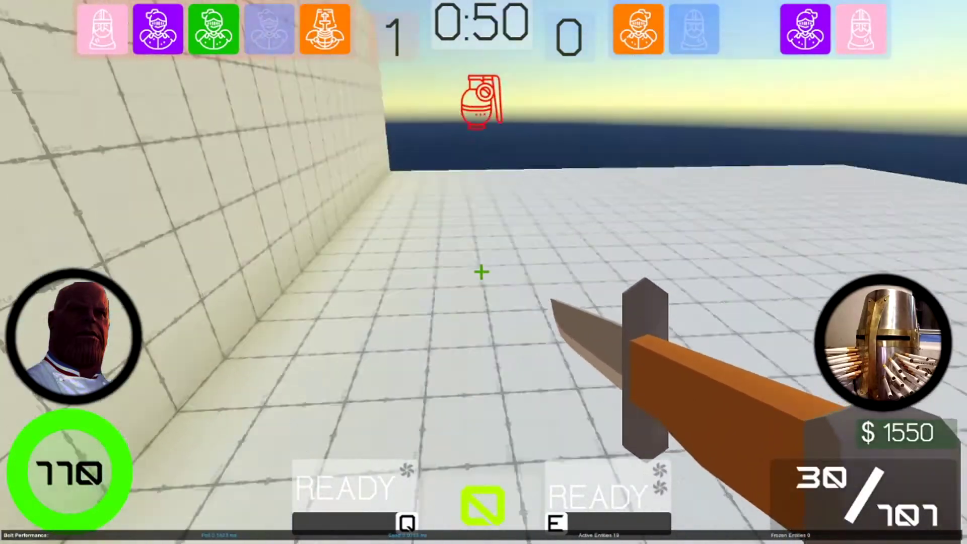
pyautogui.press('w')
# - Cross the rooftops and shoot down an enemy with the pistol
pyautogui.press('2')
pyautogui.press('3')
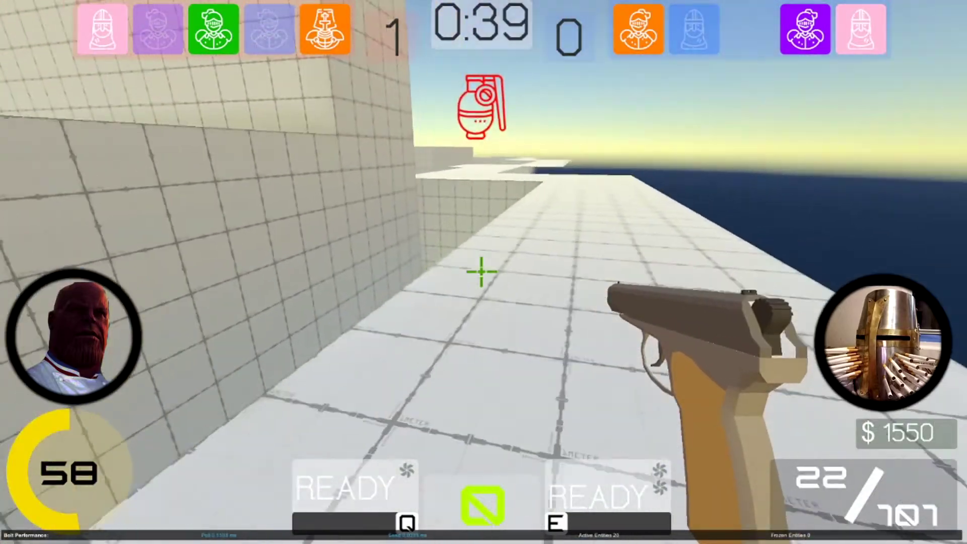
pyautogui.click(482, 272)
pyautogui.click(481, 272)
pyautogui.click(481, 272)
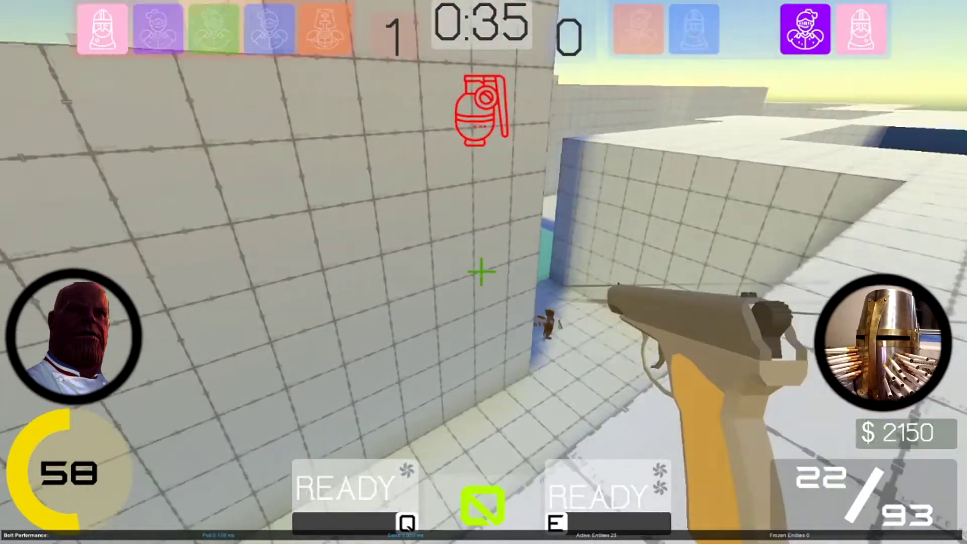
pyautogui.press('3')
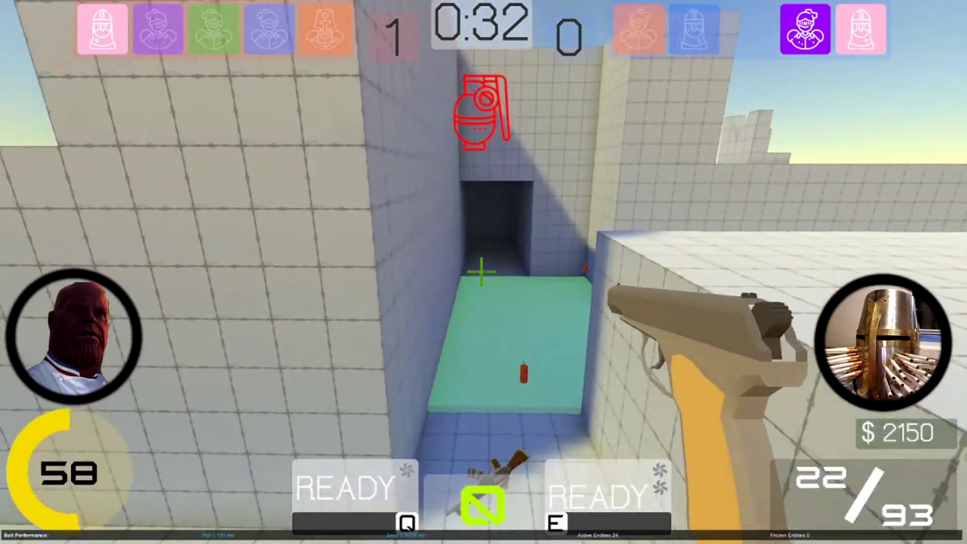
pyautogui.press('3')
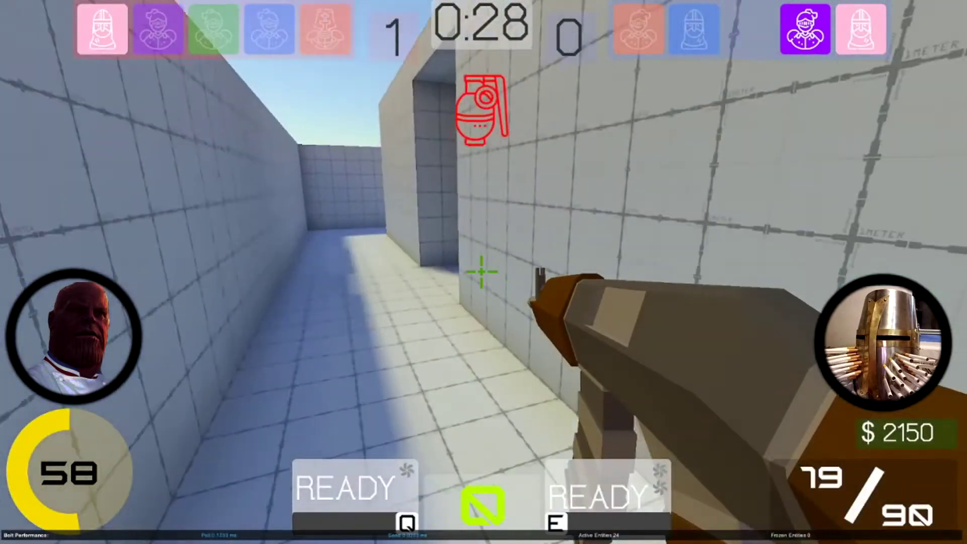
# - Reload and fire the rifle and pistol down the corridor, swapping to the knife between bursts
pyautogui.press('r')
pyautogui.press('2')
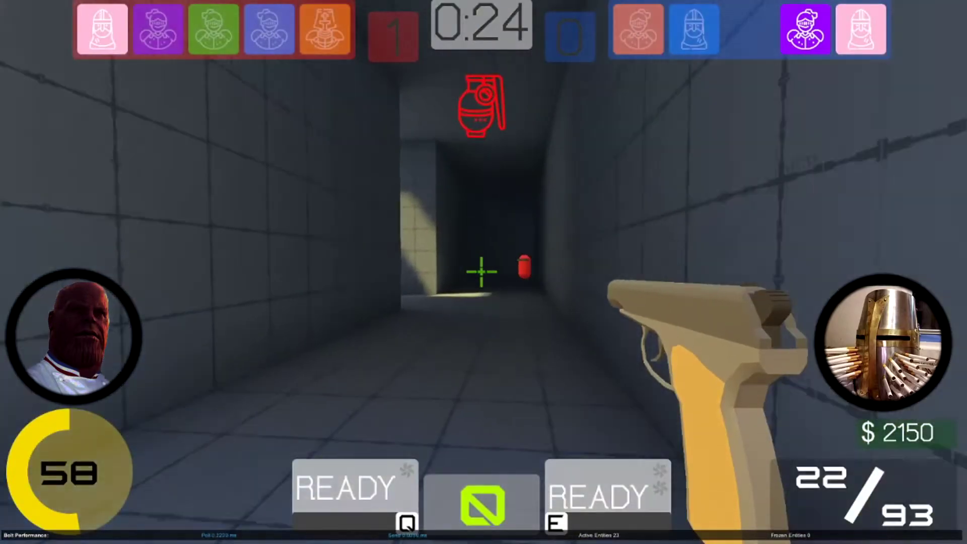
pyautogui.click(482, 272)
pyautogui.click(481, 272)
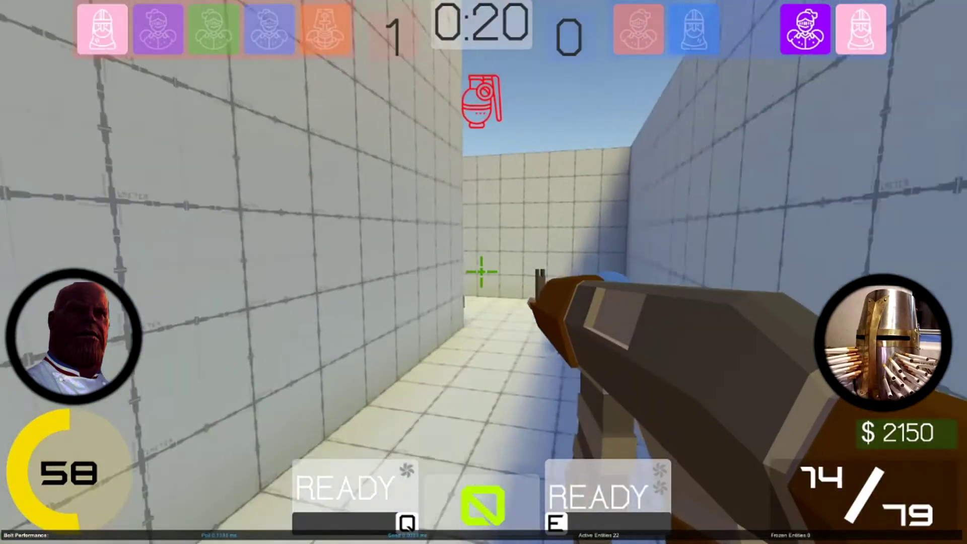
pyautogui.press('3')
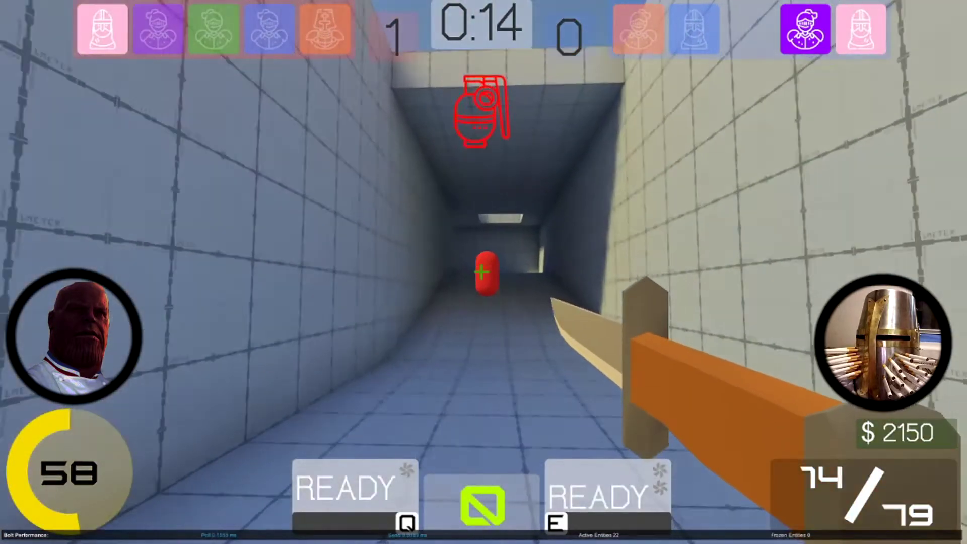
pyautogui.press('2')
pyautogui.click(481, 272)
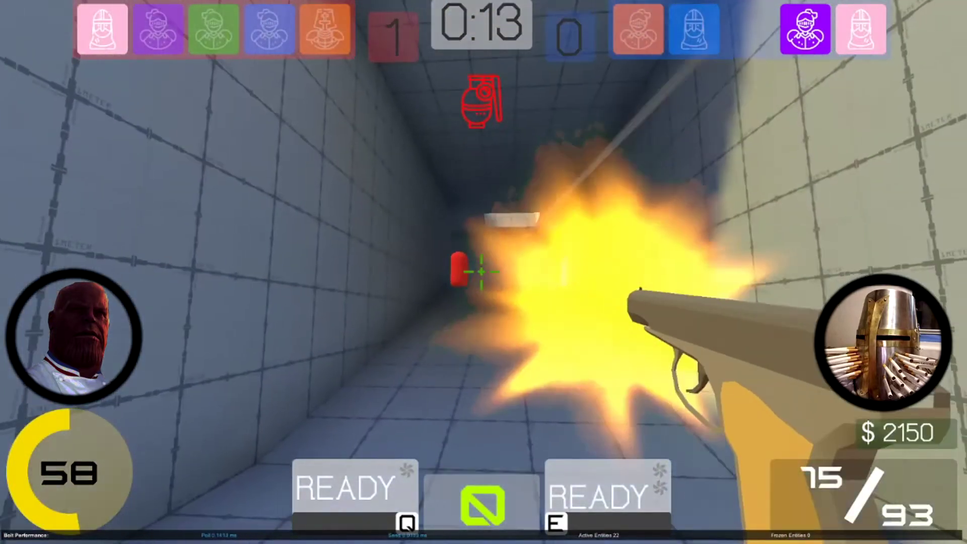
pyautogui.press('3')
pyautogui.press('2')
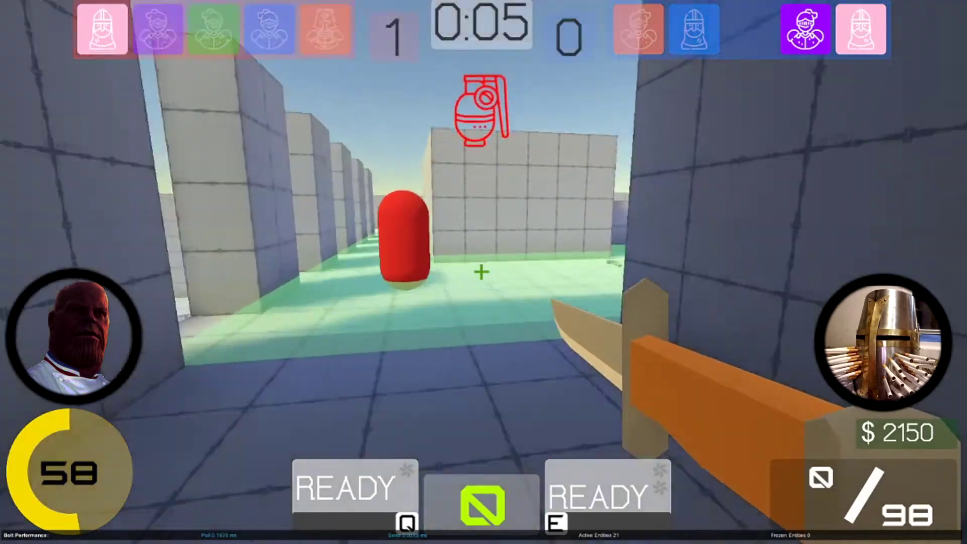
# - Leave the tunnel, shoot the enemy, and jump over the wall tops as the round ends 1–1
pyautogui.press('2')
pyautogui.click(481, 272)
pyautogui.press('2')
pyautogui.press('3')
pyautogui.press('space')
pyautogui.press('space')
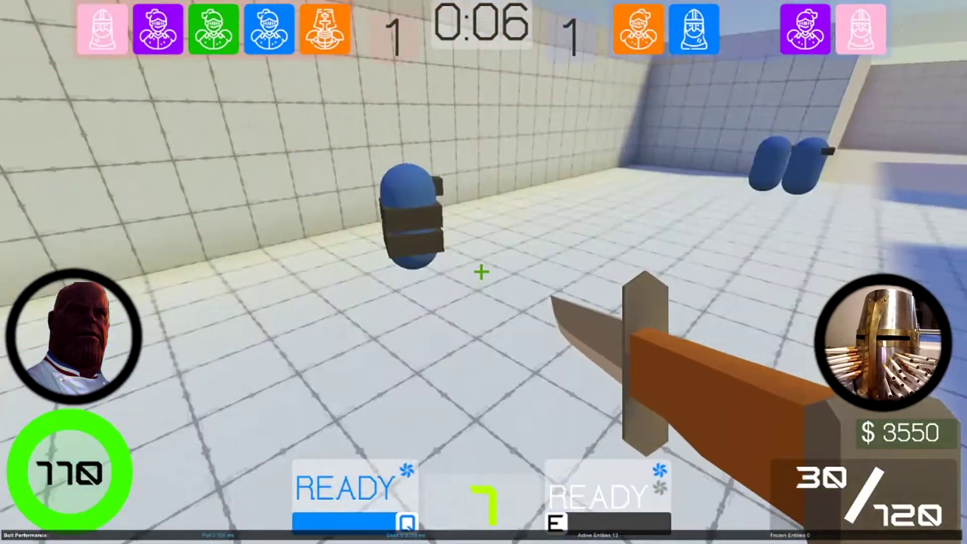
# - Run into the next corridor, skip the weapon shop, and head up the ramp
pyautogui.press('w')
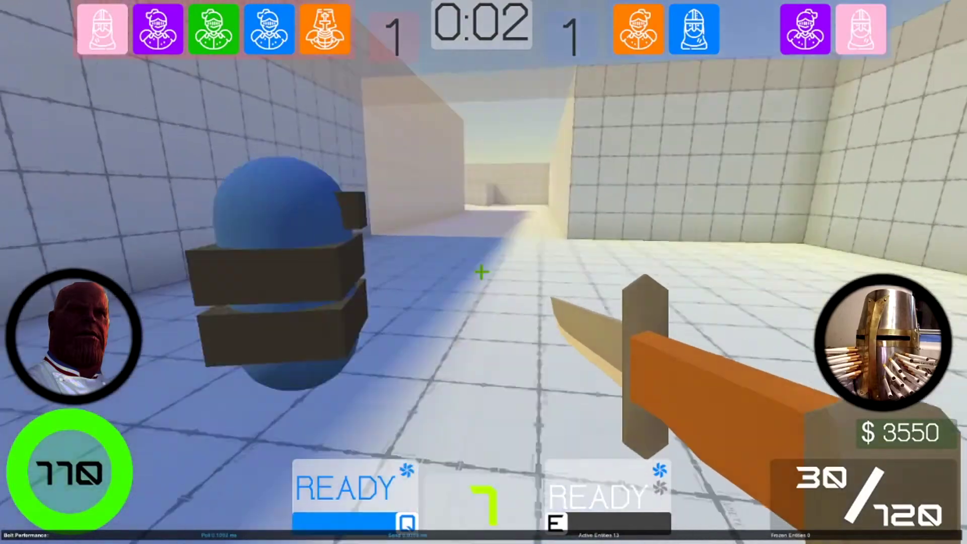
pyautogui.press('1')
pyautogui.press('b')
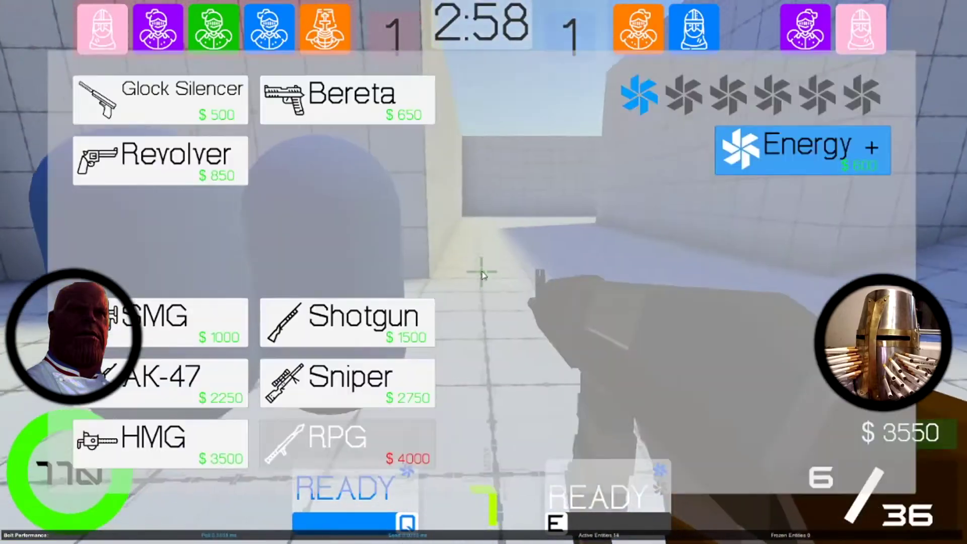
pyautogui.press('b')
pyautogui.press('w')
pyautogui.press('3')
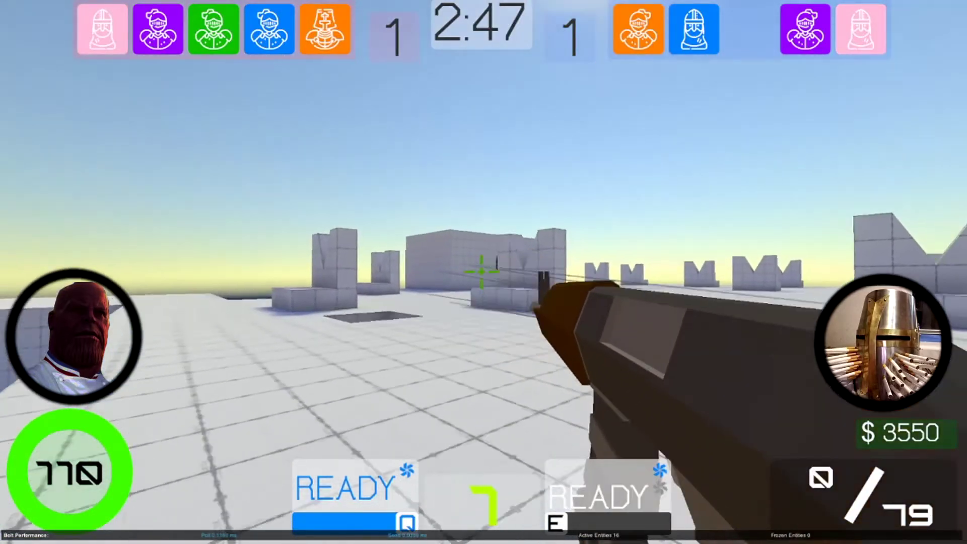
pyautogui.press('2')
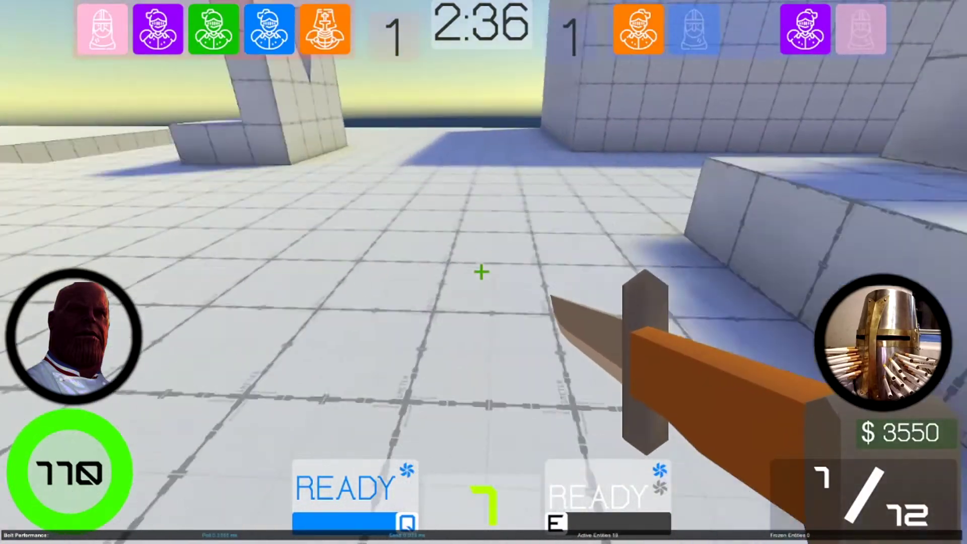
# - Reload the rifle and fire at the enemy near the green platform, taking a 2–1 lead
pyautogui.press('2')
pyautogui.press('1')
pyautogui.press('r')
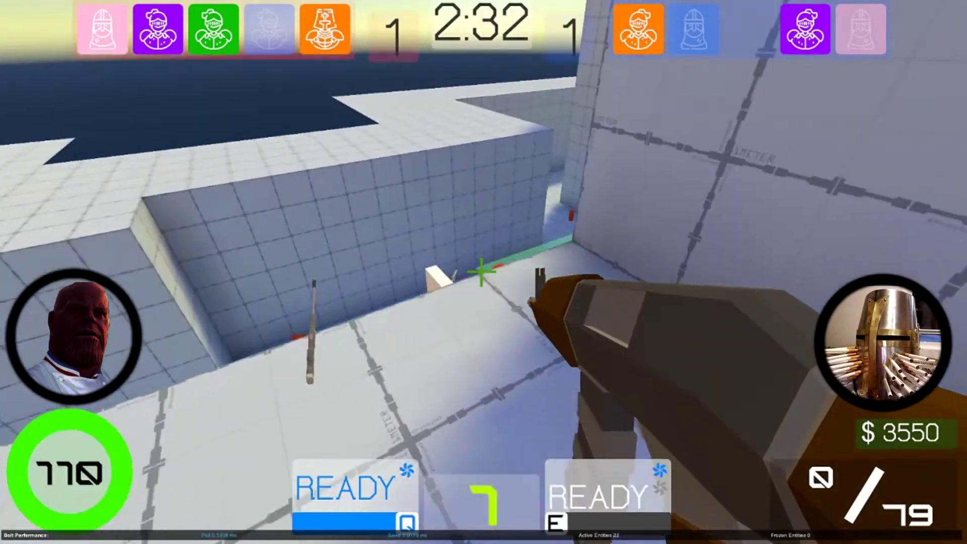
pyautogui.click(481, 272)
pyautogui.click(481, 272)
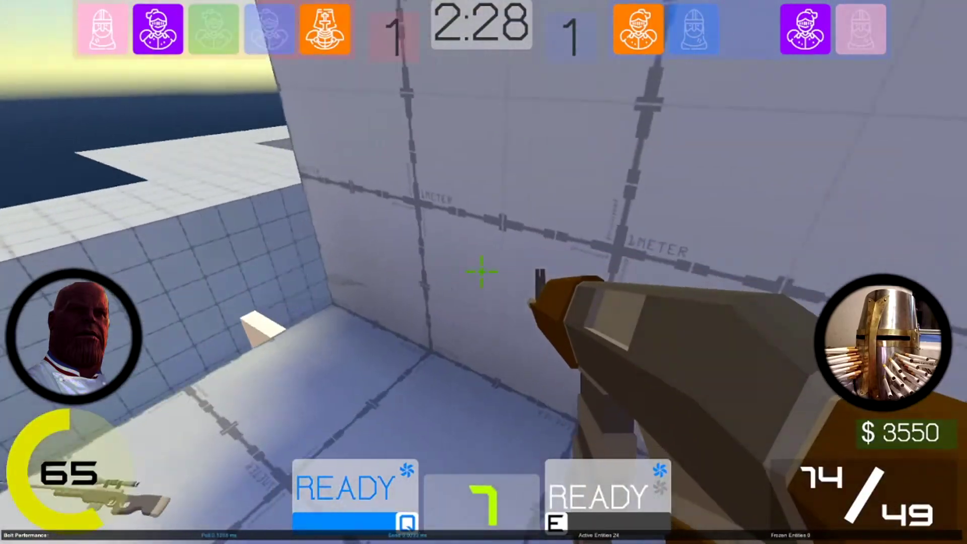
pyautogui.click(481, 272)
pyautogui.press('3')
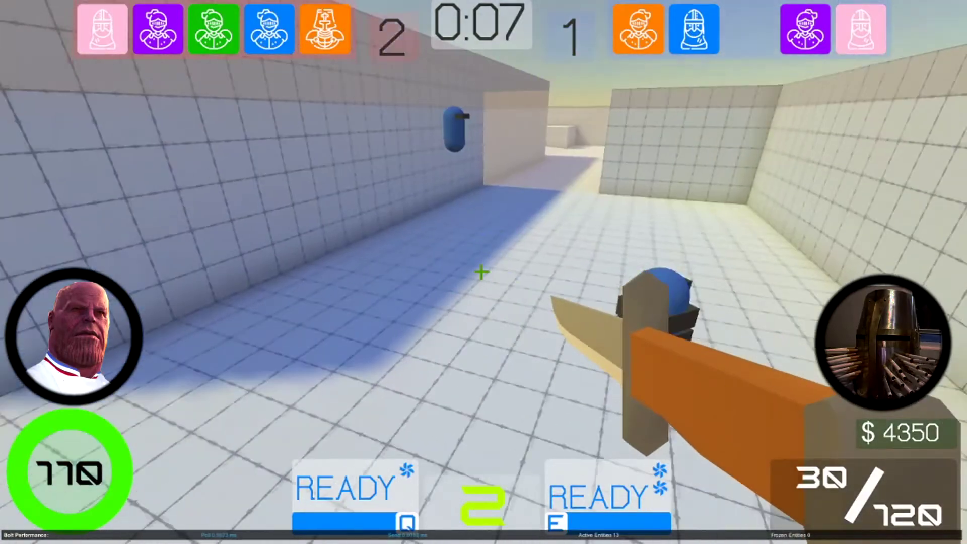
# - Buy the RPG from the weapon shop and ready it as the round starts
pyautogui.press('b')
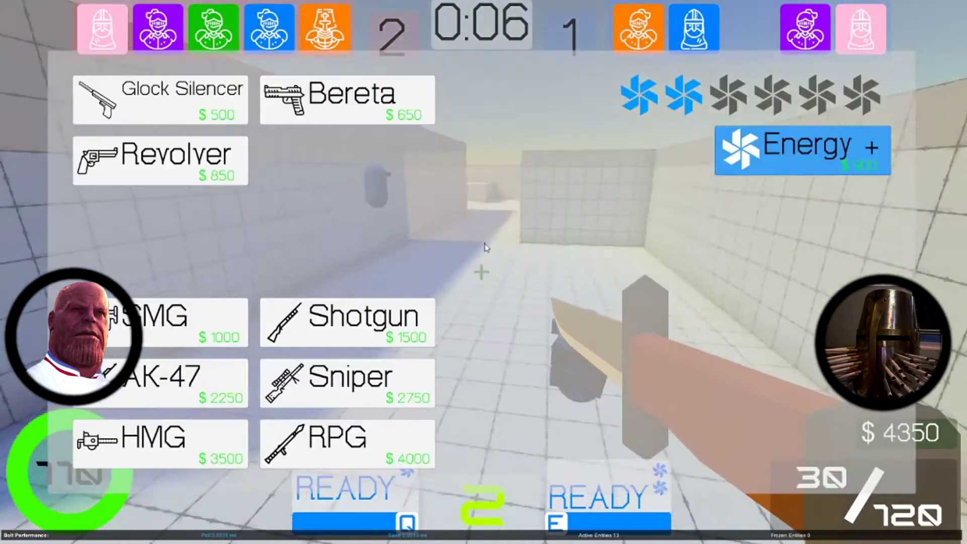
pyautogui.click(341, 454)
pyautogui.press('Tab')
pyautogui.press('Tab')
pyautogui.press('1')
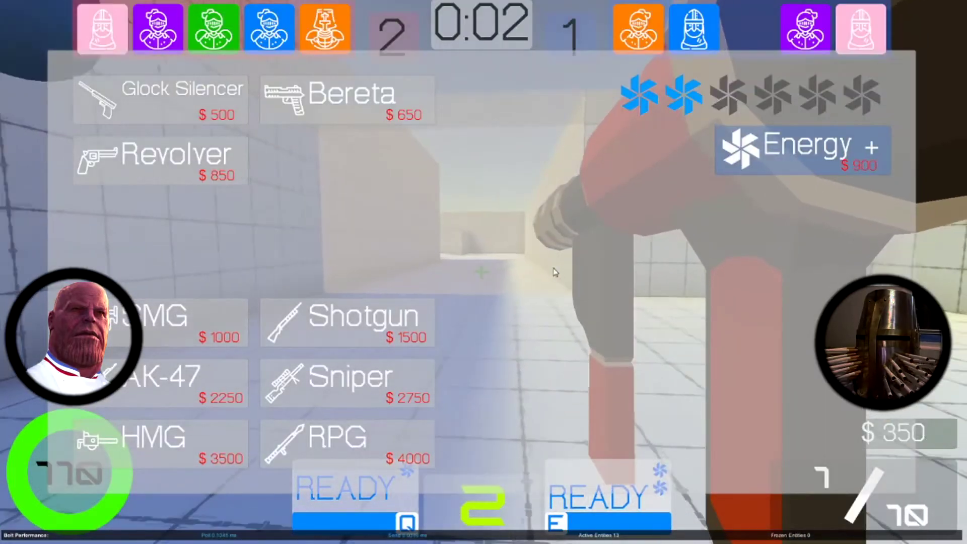
pyautogui.press('b')
pyautogui.press('3')
pyautogui.press('1')
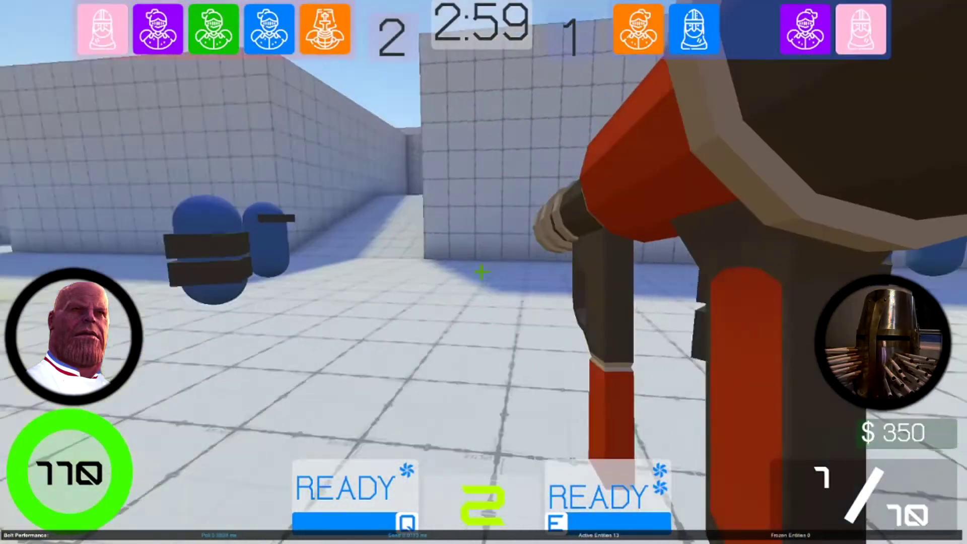
pyautogui.press('3')
# - Dash into the open and fire three rockets at the enemy
pyautogui.press('q')
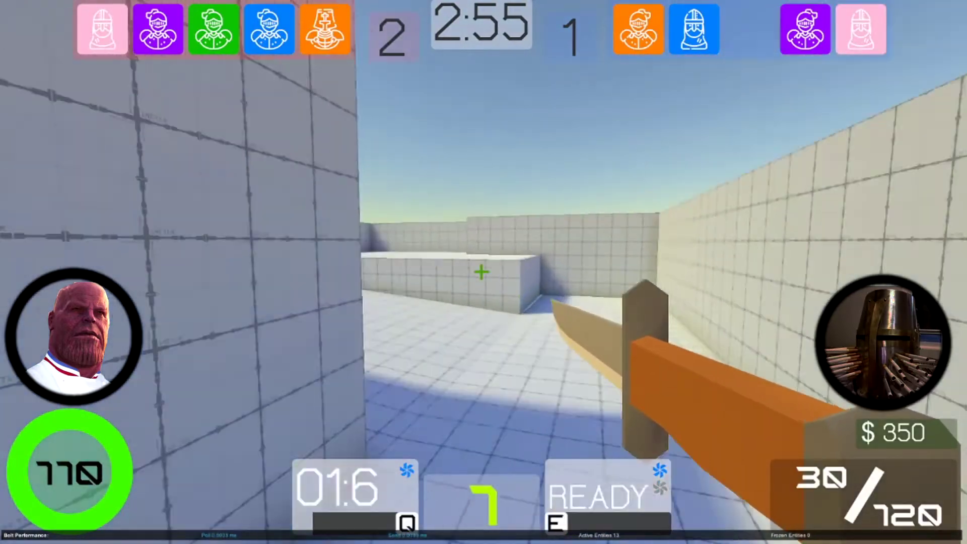
pyautogui.press('q')
pyautogui.press('2')
pyautogui.press('1')
pyautogui.press('1')
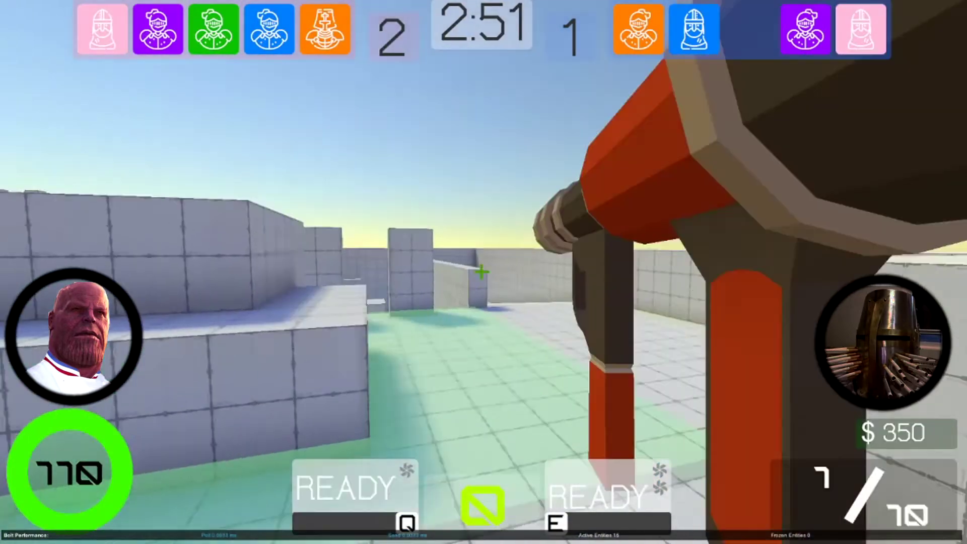
pyautogui.click(482, 272)
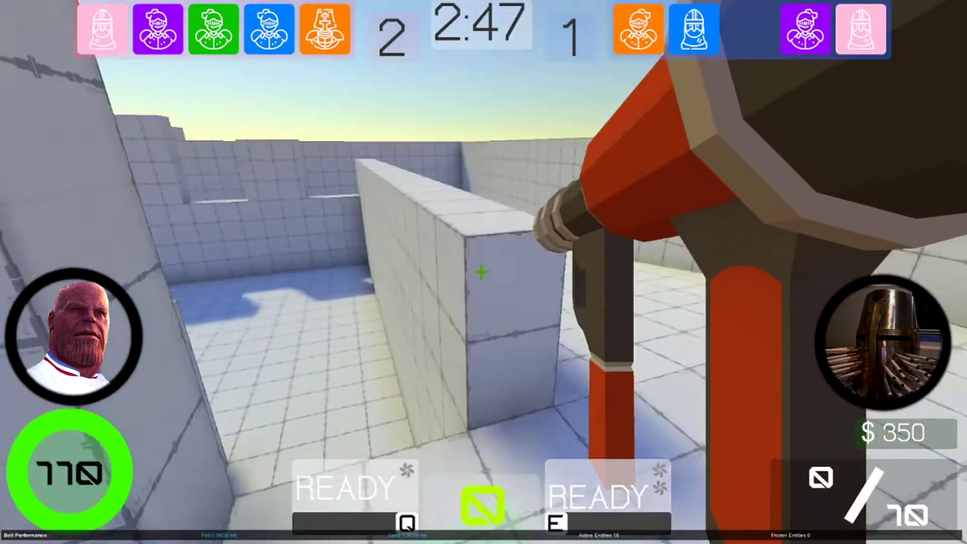
pyautogui.click(482, 272)
pyautogui.click(482, 272)
pyautogui.press('2')
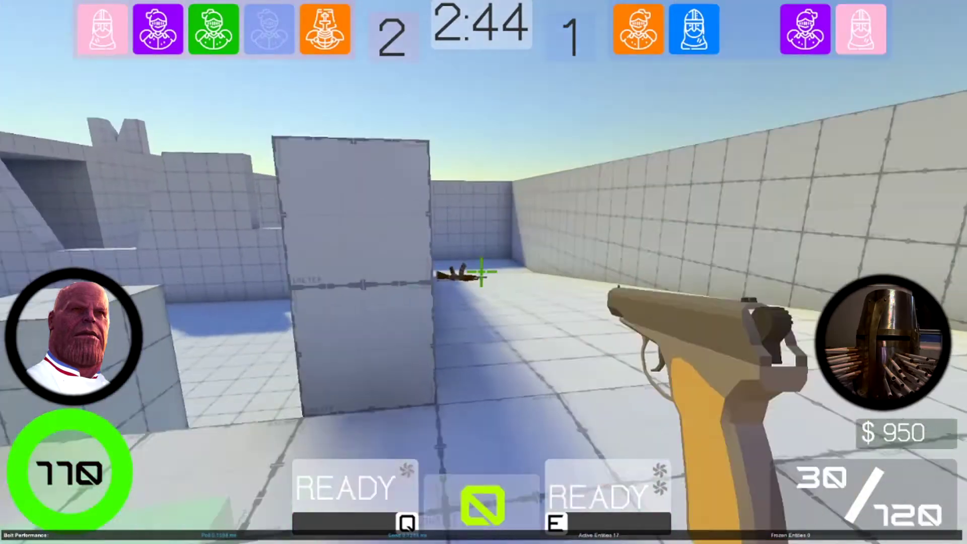
pyautogui.press('3')
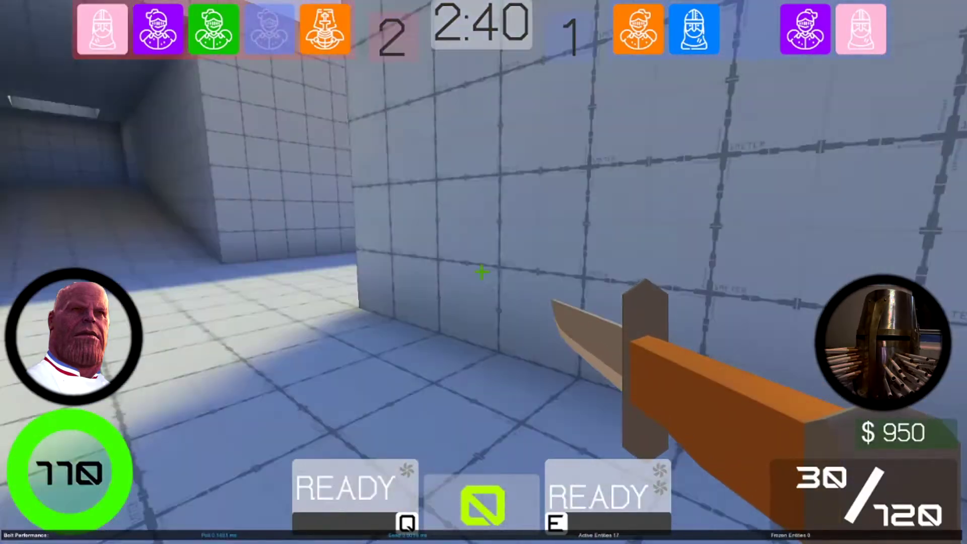
# - Fire a rocket down the corridor, then cycle between launcher, pistol and knife
pyautogui.press('1')
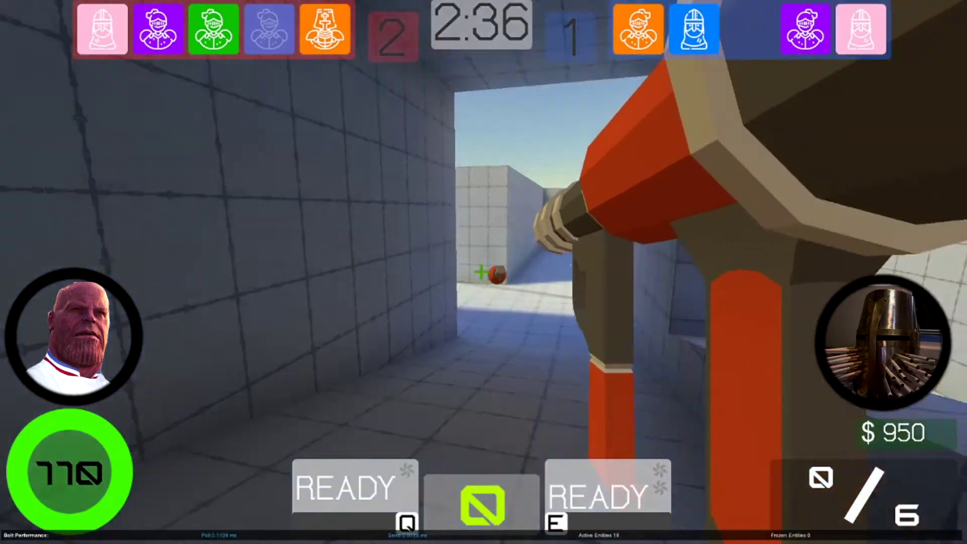
pyautogui.click(482, 272)
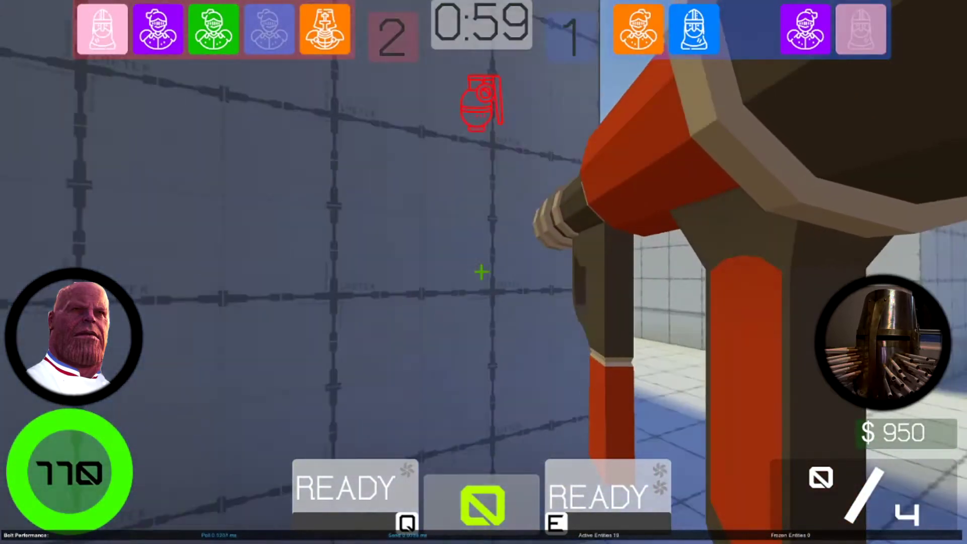
pyautogui.press('2')
pyautogui.press('1')
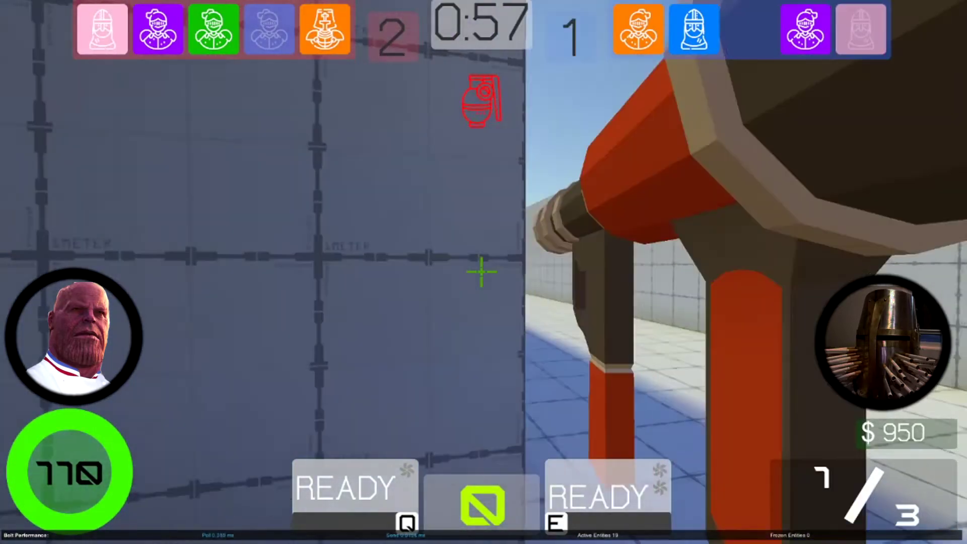
pyautogui.press('2')
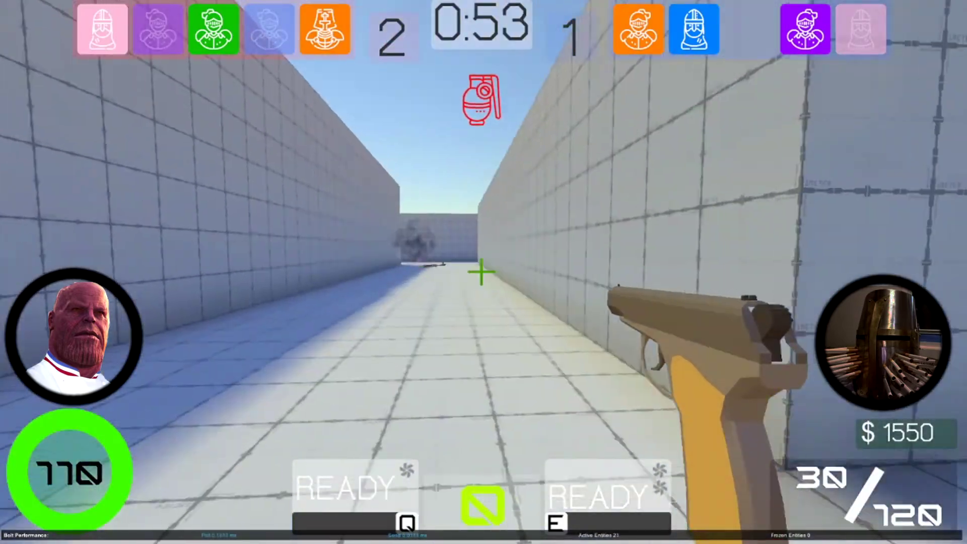
pyautogui.press('3')
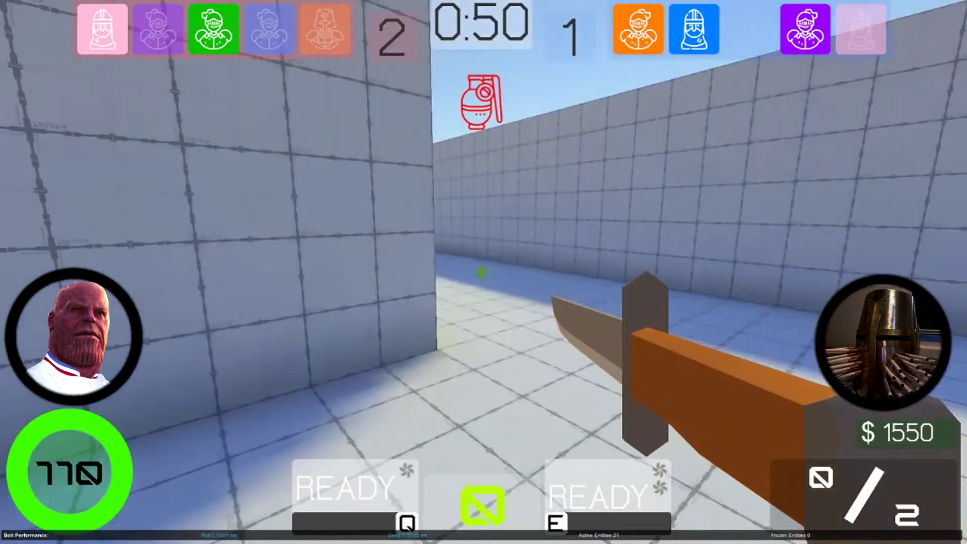
pyautogui.press('1')
pyautogui.press('g')
pyautogui.press('2')
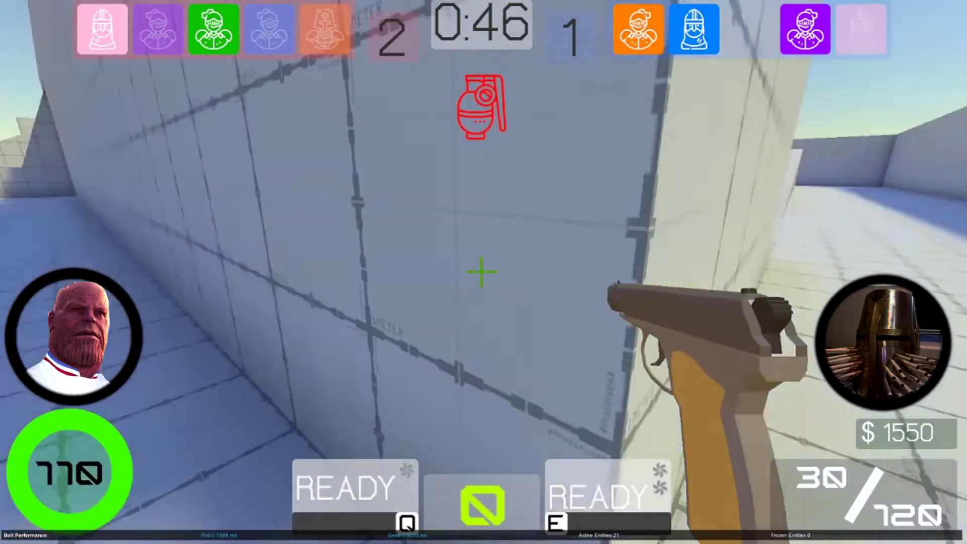
pyautogui.press('3')
# - Move up the ramp into the dark tunnel, fire a rocket, and reload the launcher
pyautogui.press('w')
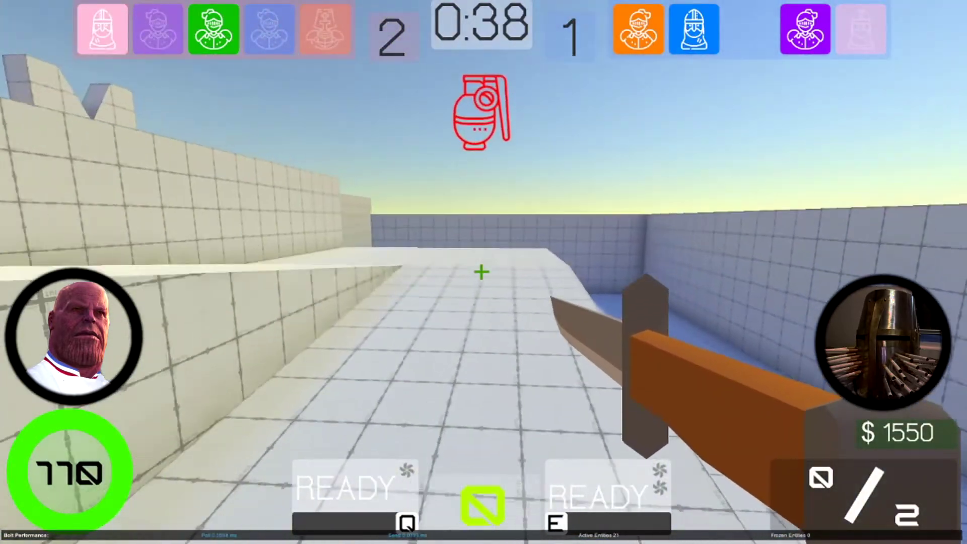
pyautogui.press('2')
pyautogui.press('w')
pyautogui.press('3')
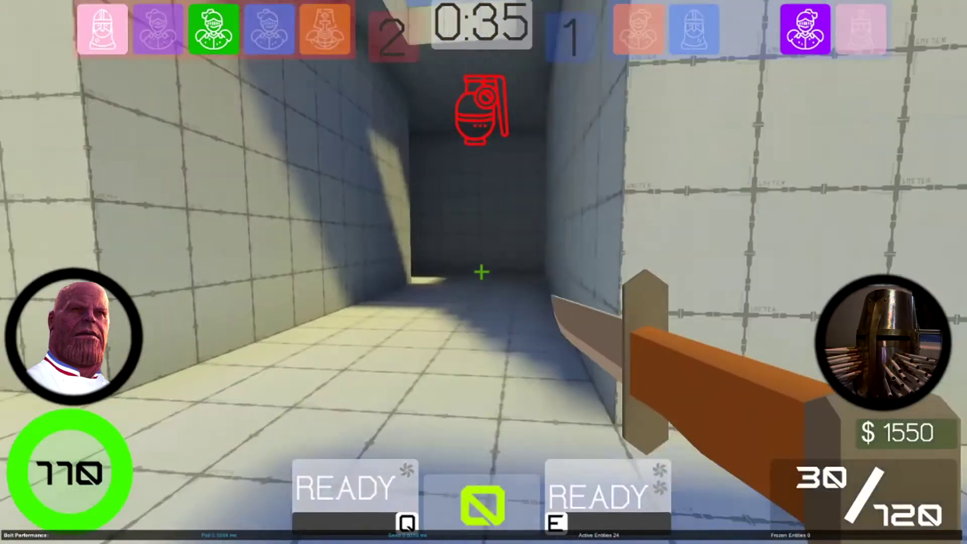
pyautogui.press('2')
pyautogui.press('3')
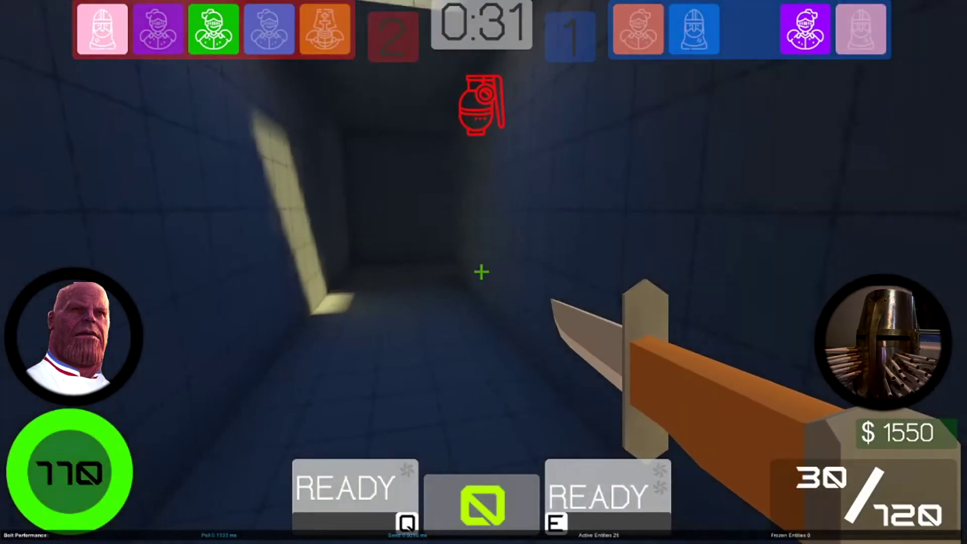
pyautogui.press('w')
pyautogui.press('1')
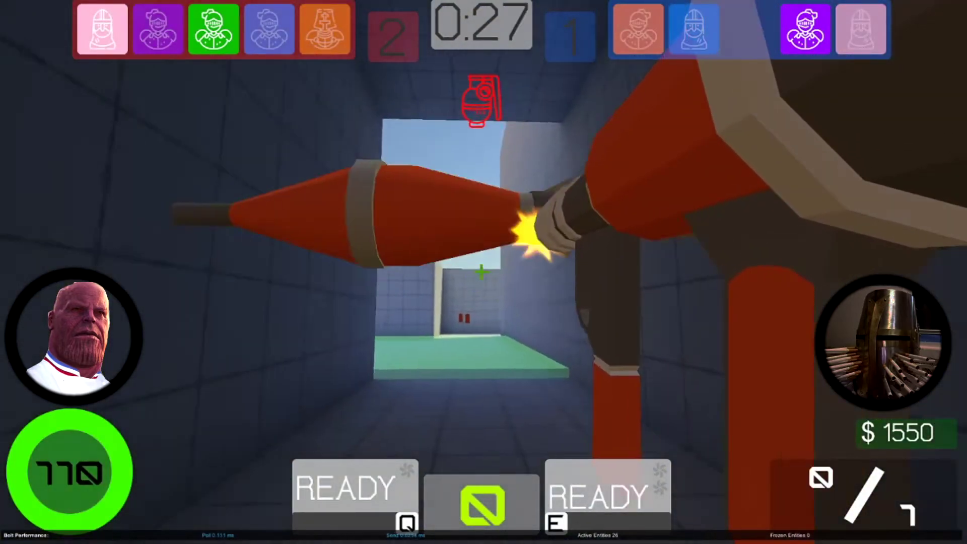
pyautogui.press('s')
pyautogui.press('r')
# - Advance out of the tunnel toward the teal area and shoot the red bomb to win 3–1
pyautogui.press('w')
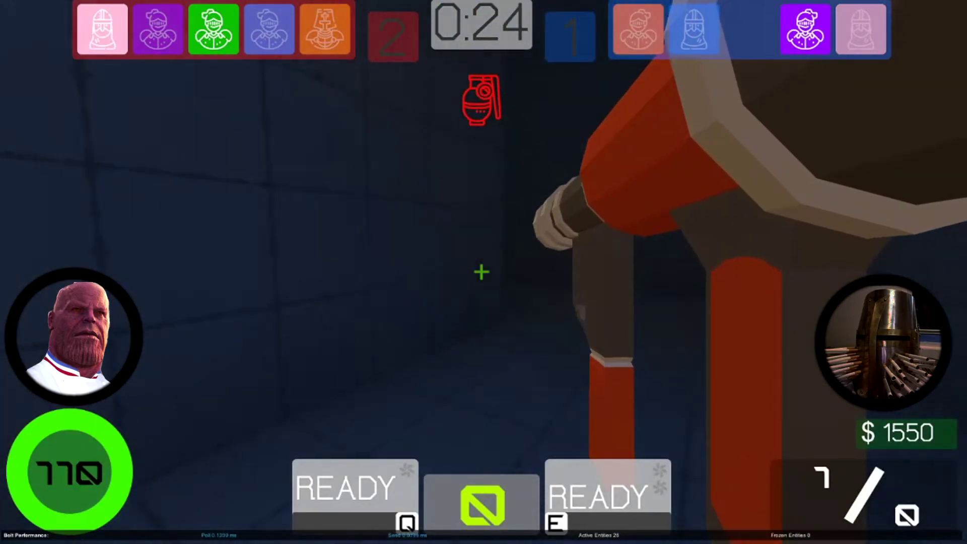
pyautogui.press('w')
pyautogui.press('2')
pyautogui.press('3')
pyautogui.press('2')
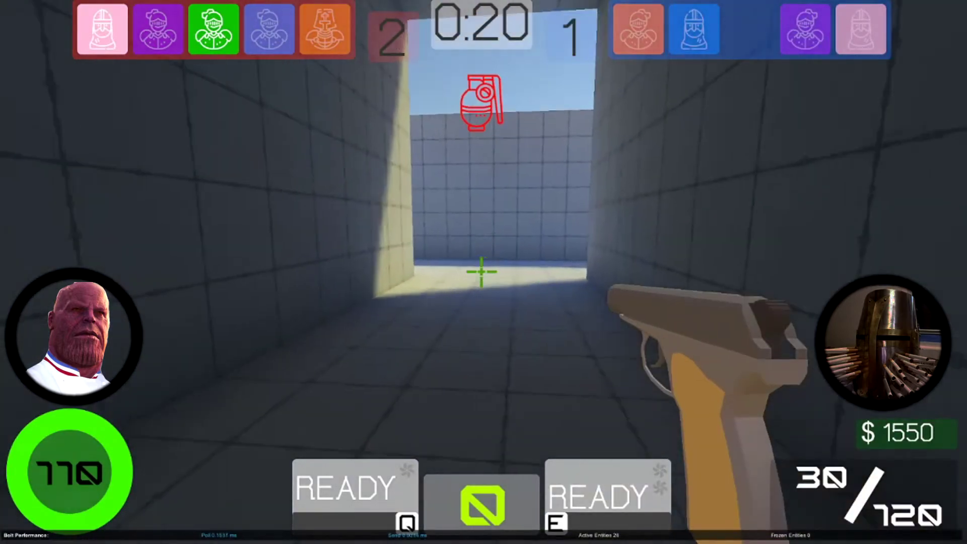
pyautogui.press('1')
pyautogui.press('w')
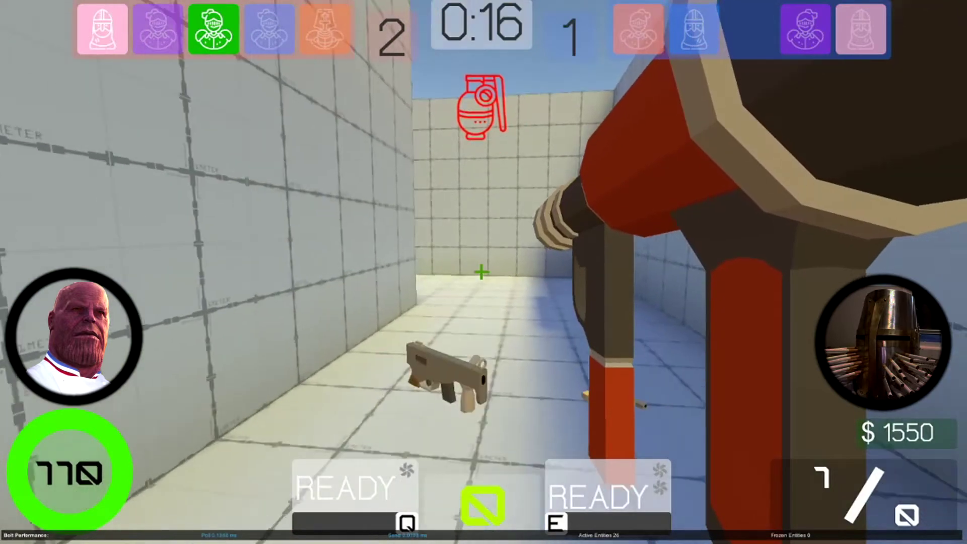
pyautogui.press('2')
pyautogui.click(483, 271)
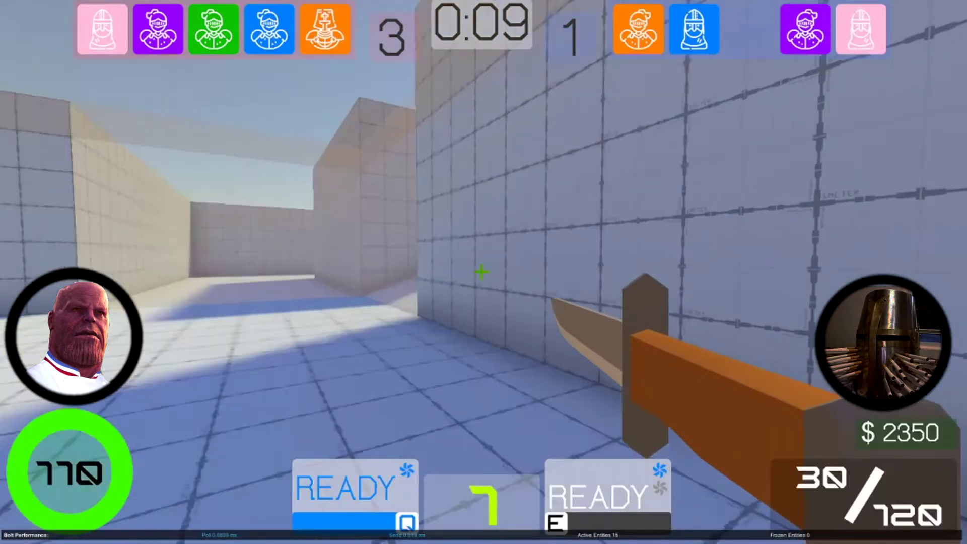
# - Buy the AK-47, then run off the roof and along the narrow wall
pyautogui.press('b')
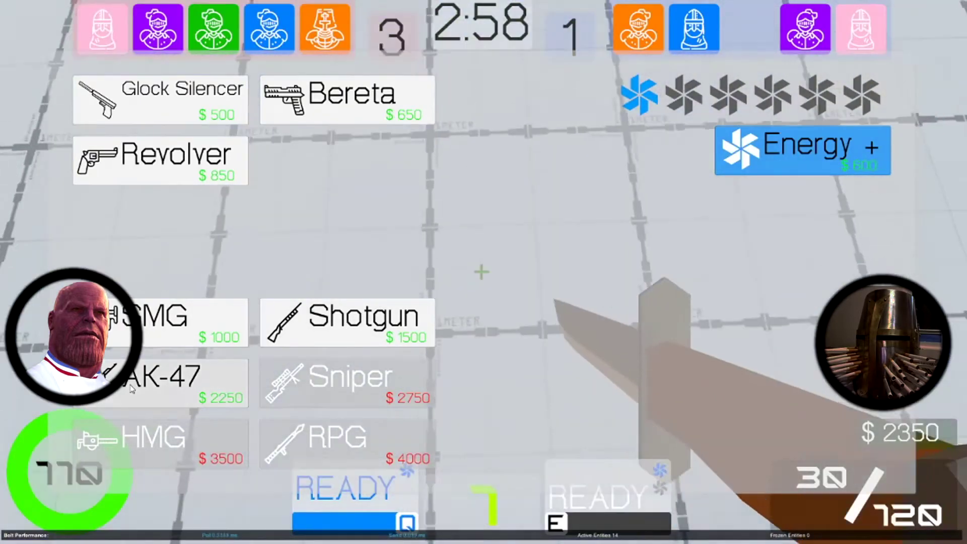
pyautogui.click(201, 383)
pyautogui.scroll(1, 482, 272)
pyautogui.scroll(-1, 482, 272)
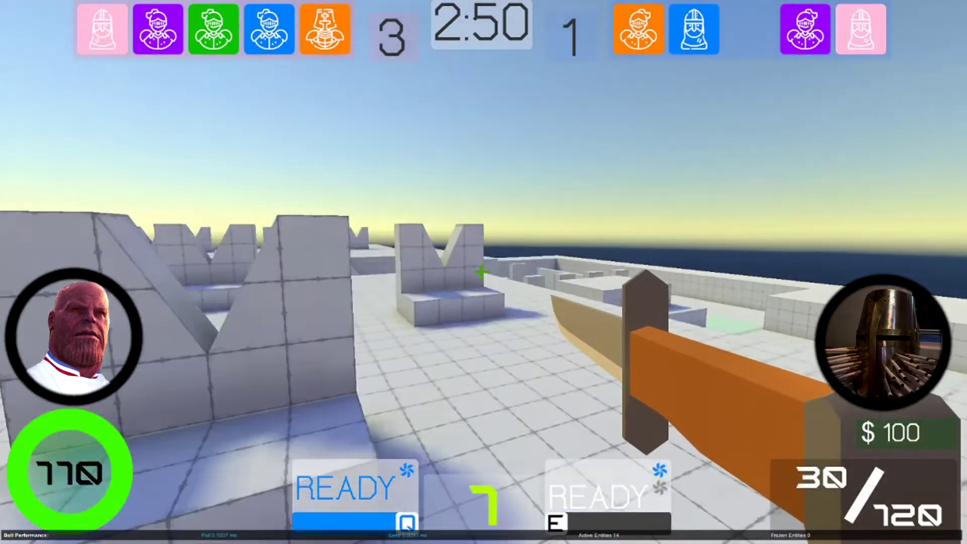
pyautogui.press('w')
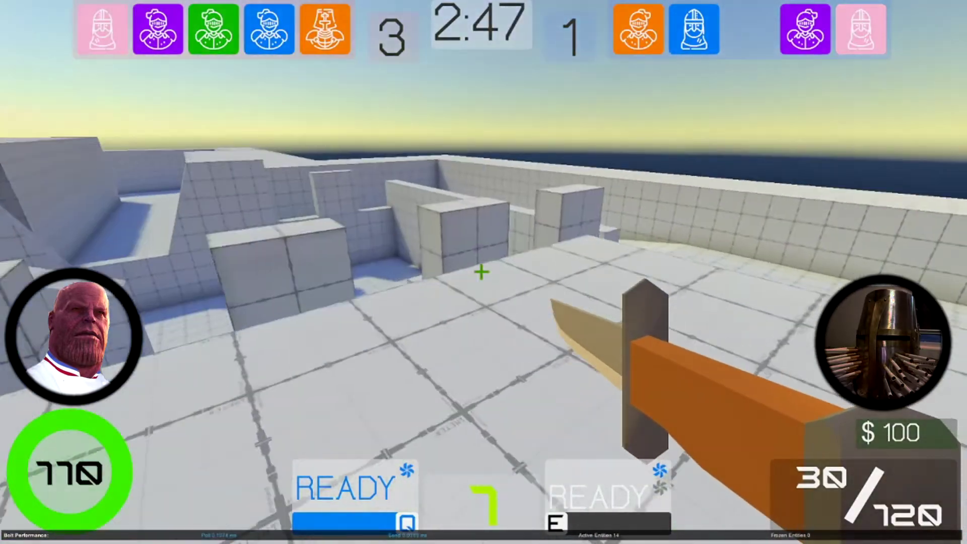
pyautogui.press('space')
pyautogui.press('w')
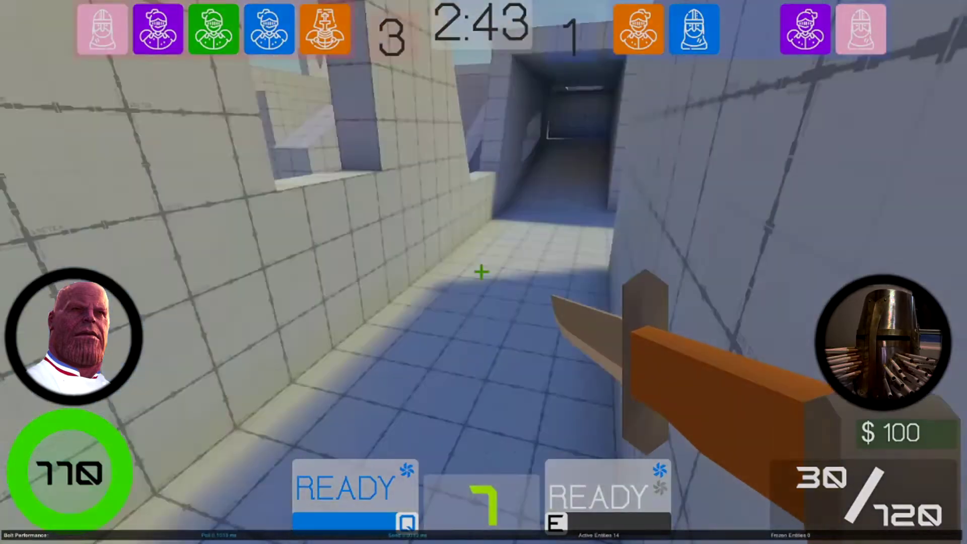
# - Move out of the corridor toward the sunlit opening, readying the pistol
pyautogui.press('1')
pyautogui.press('3')
pyautogui.press('w')
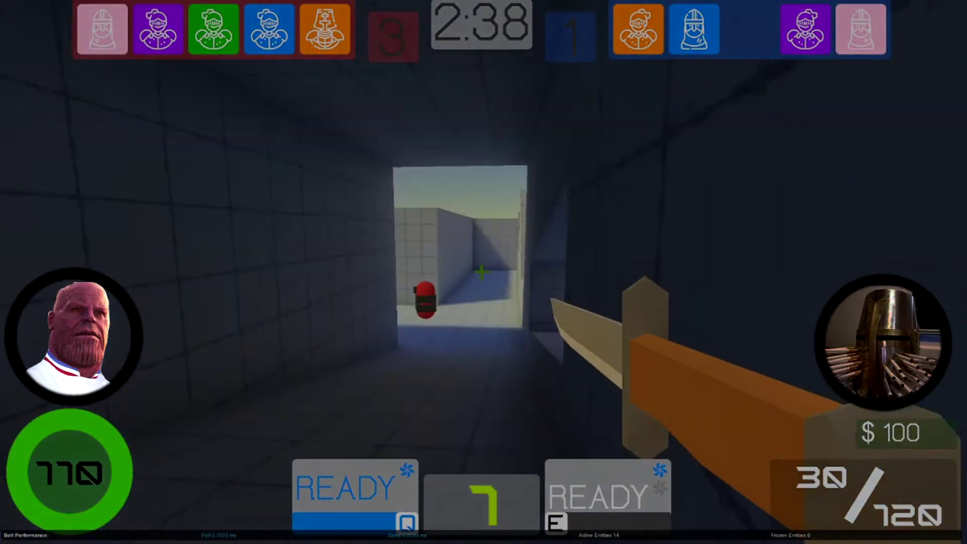
pyautogui.press('w')
pyautogui.press('1')
pyautogui.press('3')
pyautogui.press('2')
# - Win a pistol duel against the enemy, raising money to $700
pyautogui.click(482, 272)
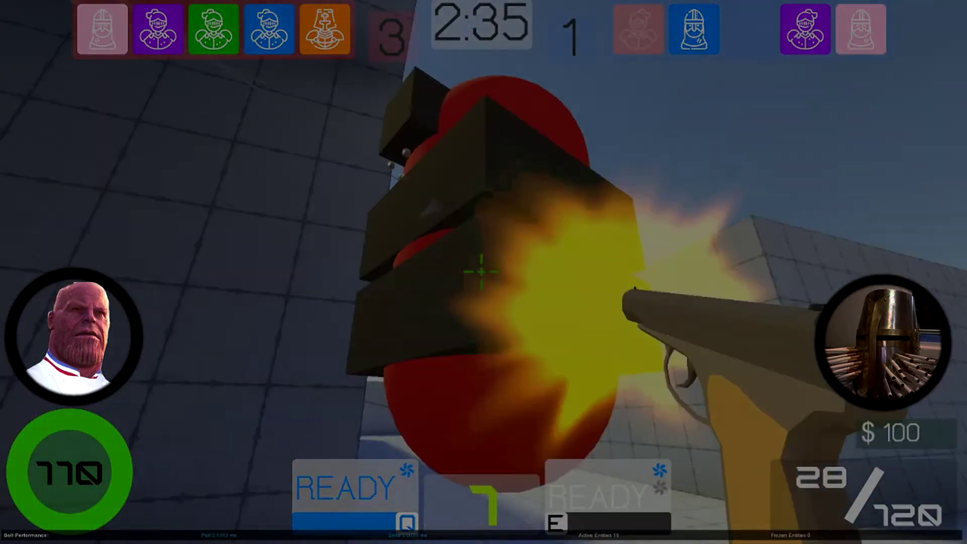
pyautogui.click(482, 272)
pyautogui.click(482, 272)
pyautogui.click(482, 272)
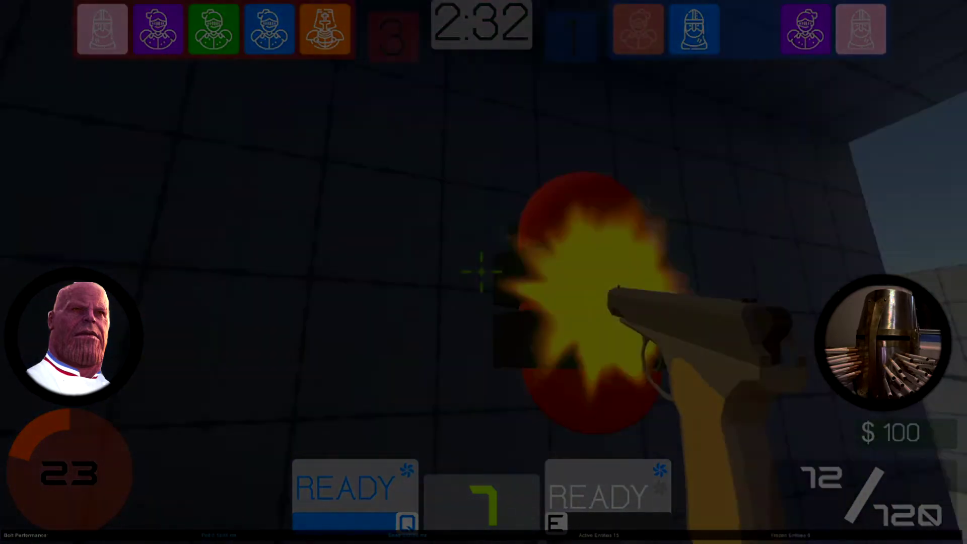
pyautogui.click(481, 272)
pyautogui.press('1')
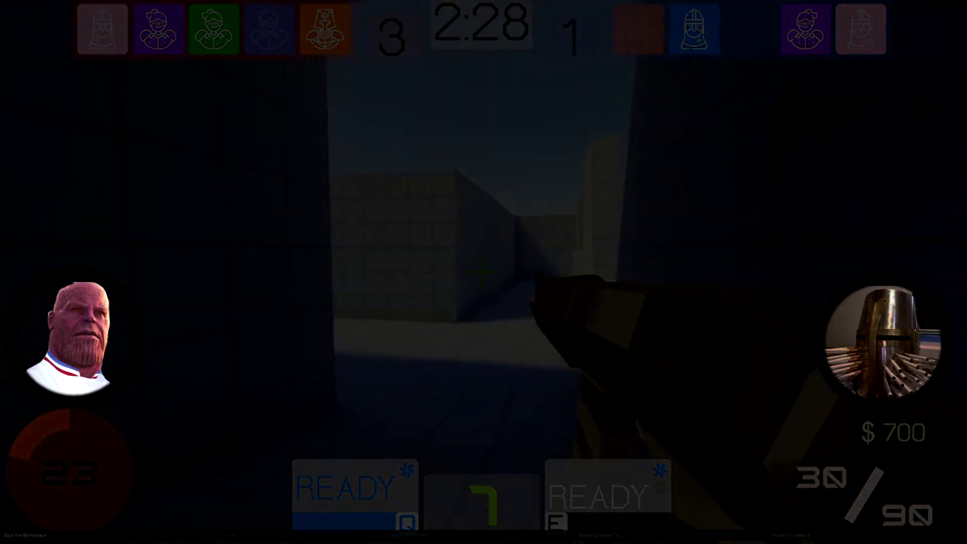
pyautogui.press('q')
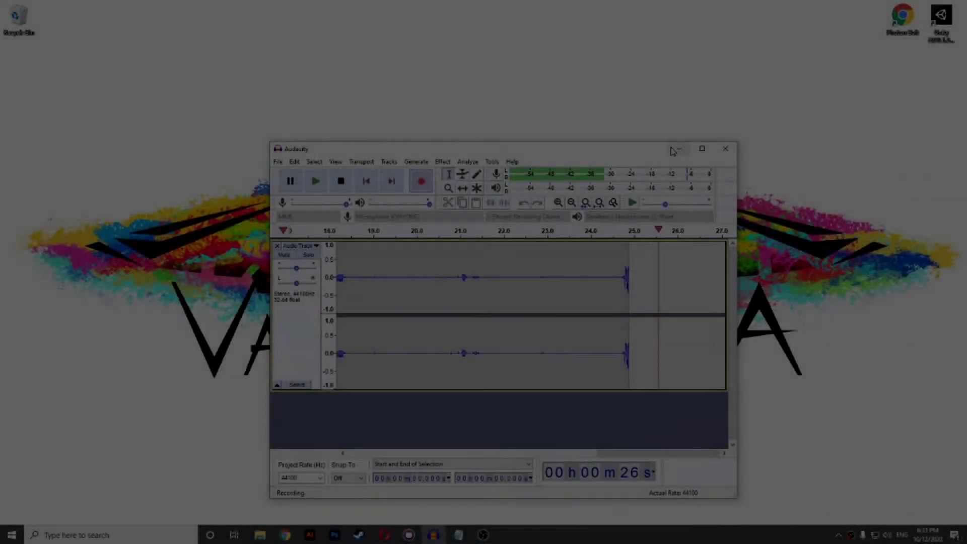
# - Minimise the Audacity window so the Windows desktop shows
pyautogui.click(679, 149)
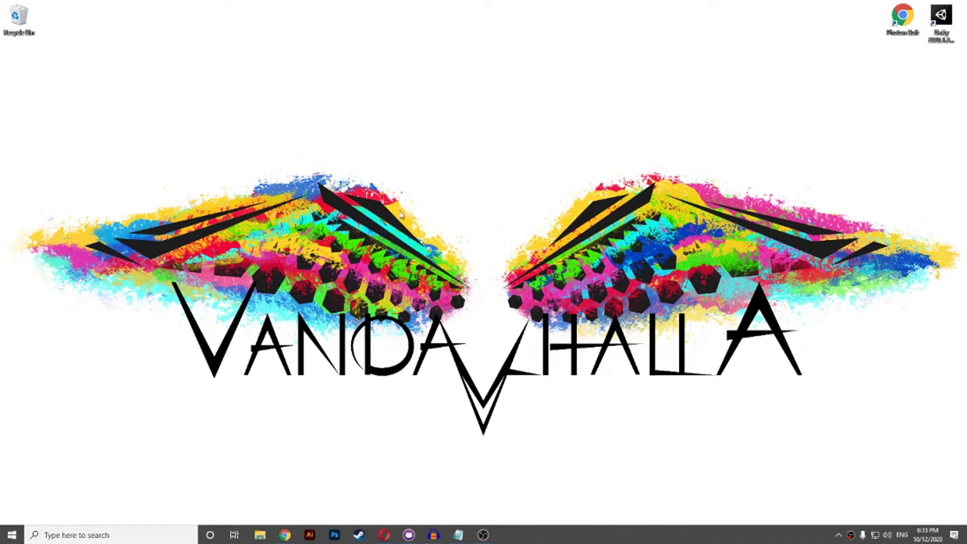
# - Launch Unity Hub and create the 3D project Boltlorant-Tutorial in Documents\GitHub, then switch to the browser
pyautogui.doubleClick(950, 20)
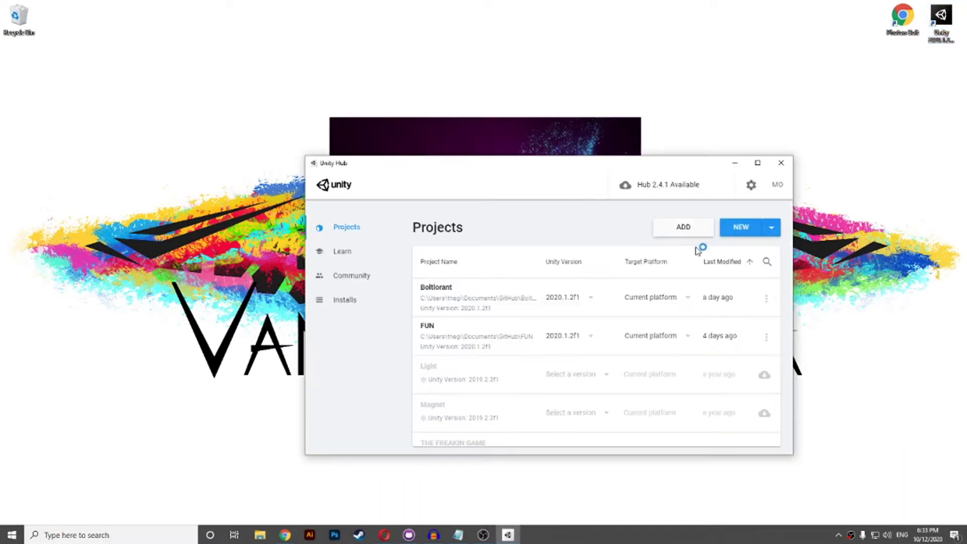
pyautogui.click(740, 227)
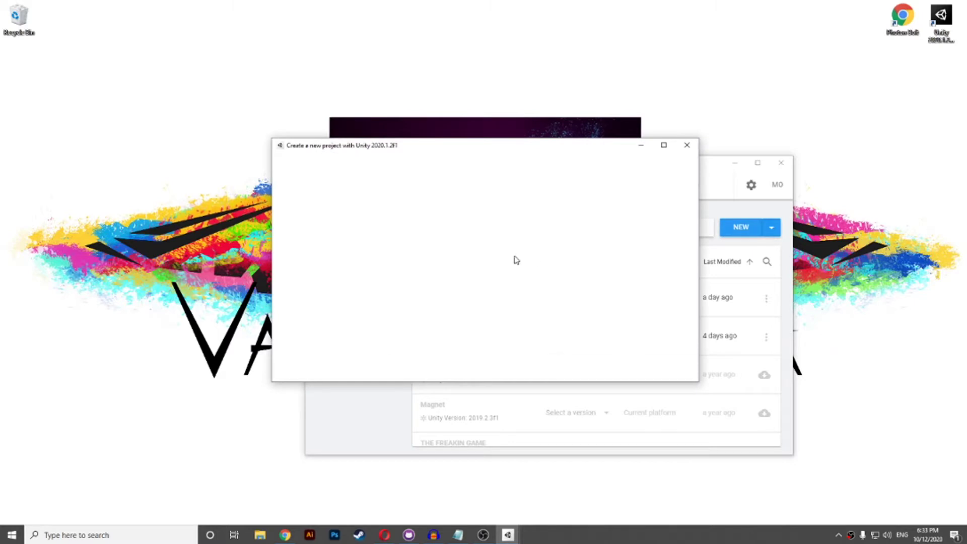
pyautogui.click(591, 201)
pyautogui.hotkey('ctrl', 'a')
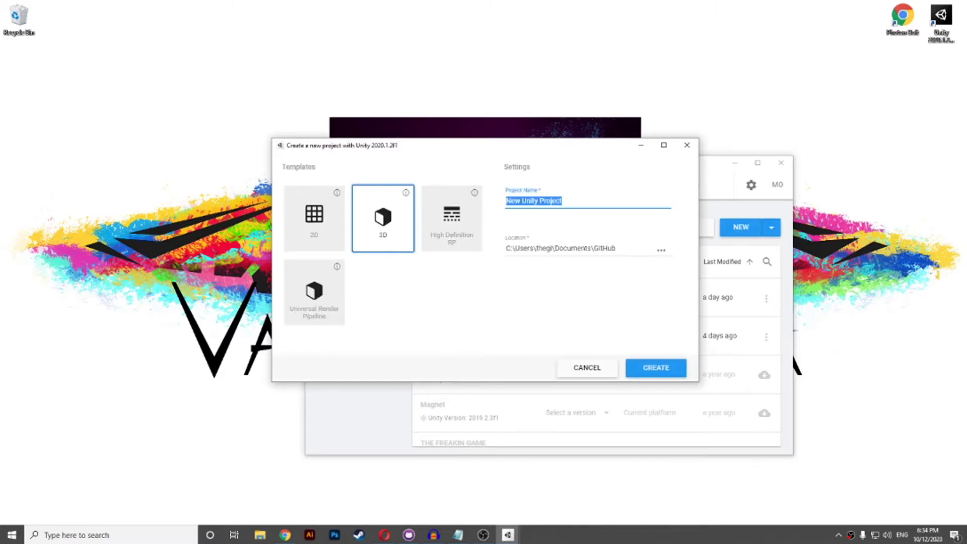
pyautogui.write('B')
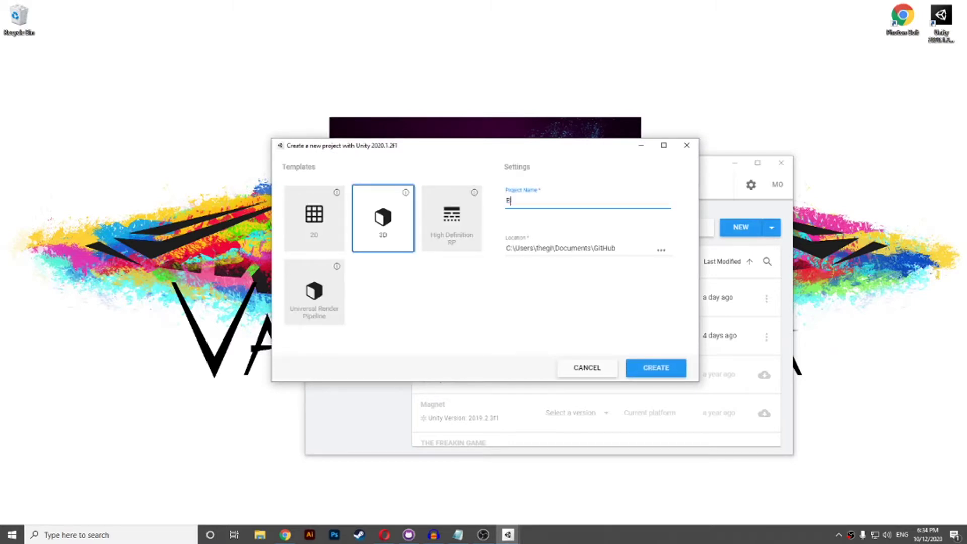
pyautogui.write('oltlorant')
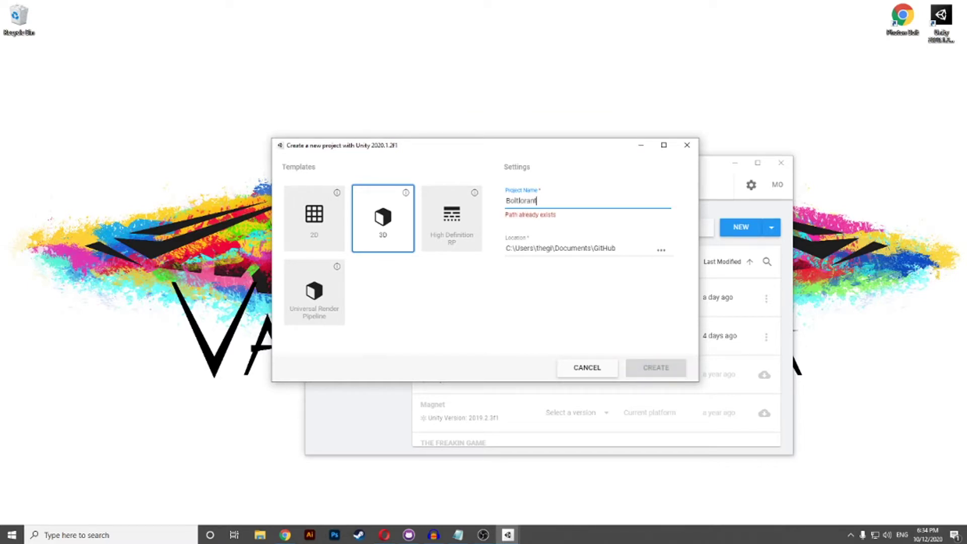
pyautogui.write('-Tutor')
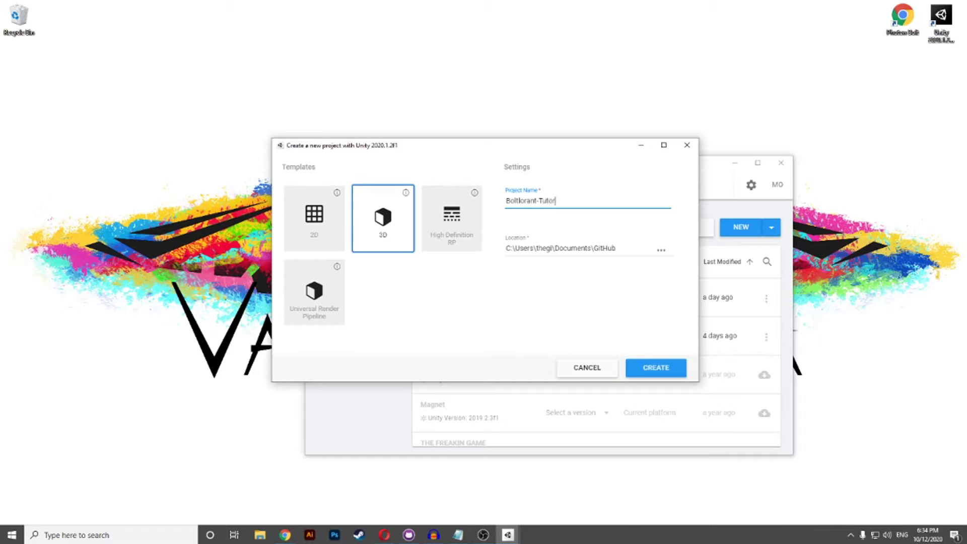
pyautogui.write('aiial')
pyautogui.hotkey('ctrl', 'a')
pyautogui.click(617, 341)
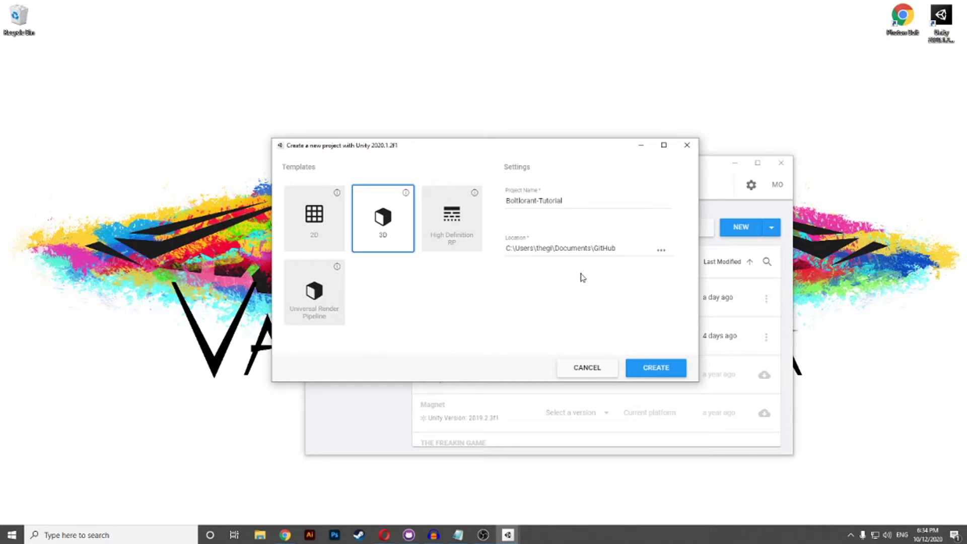
pyautogui.click(656, 368)
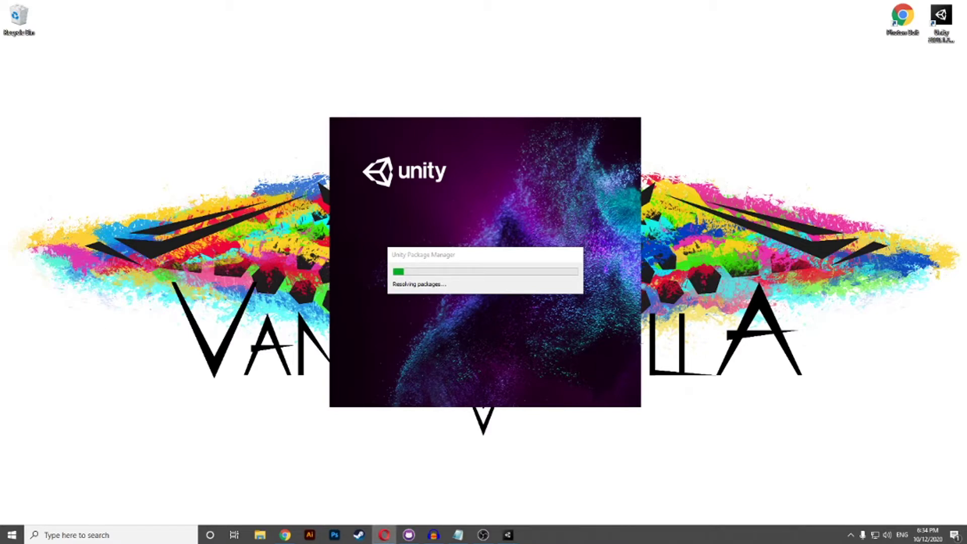
pyautogui.click(384, 534)
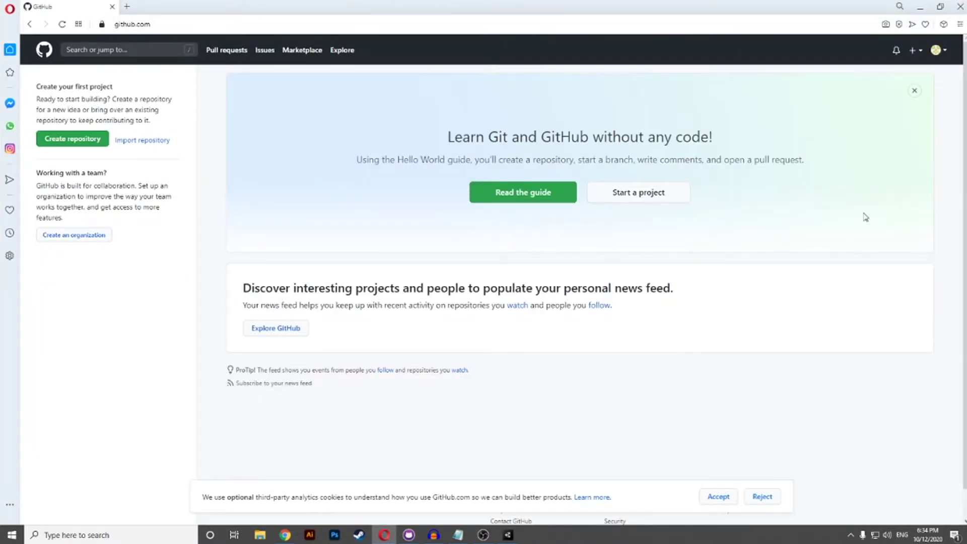
# - Dismiss GitHub's Learn Git and GitHub banner and reposition the restored browser window
pyautogui.click(915, 91)
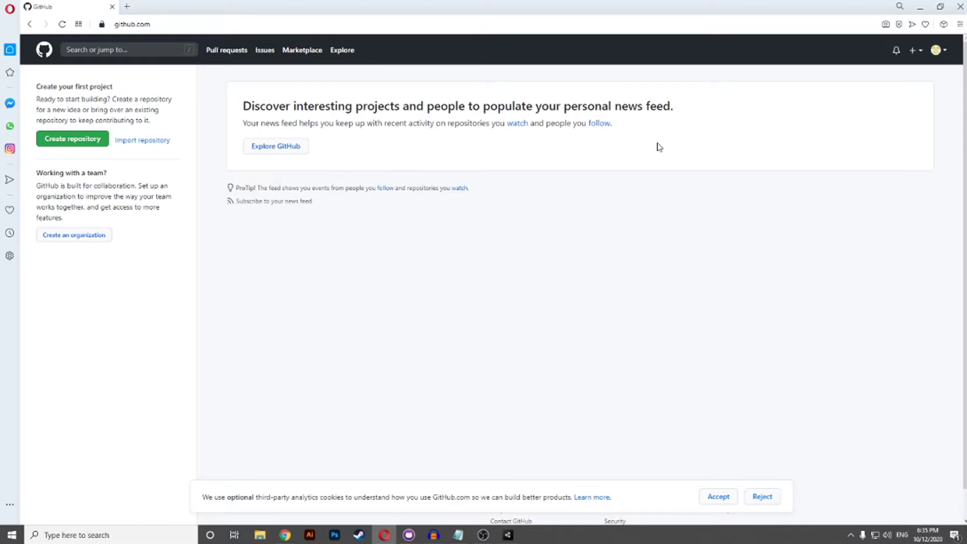
pyautogui.doubleClick(633, 10)
pyautogui.moveTo(640, 46); pyautogui.dragTo(390, 164)
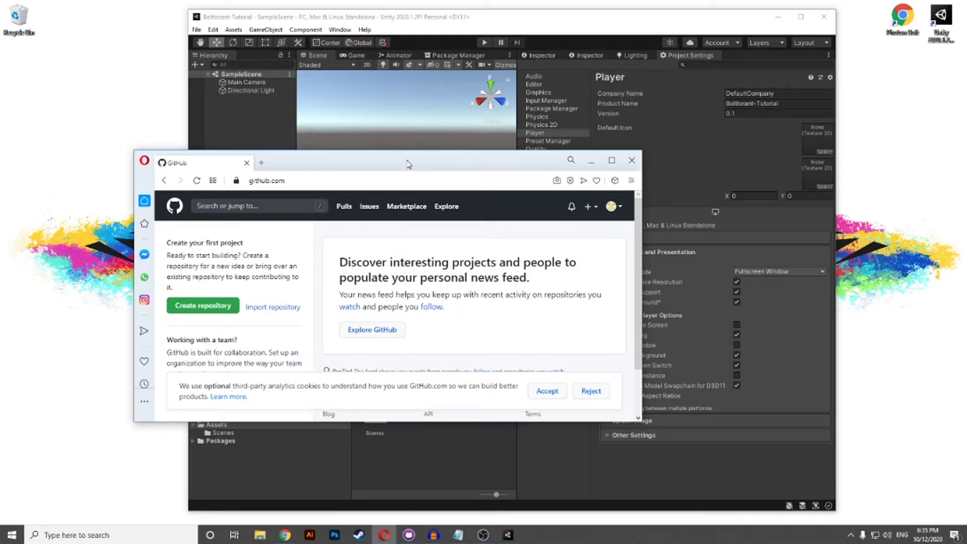
pyautogui.moveTo(488, 170); pyautogui.dragTo(470, 137)
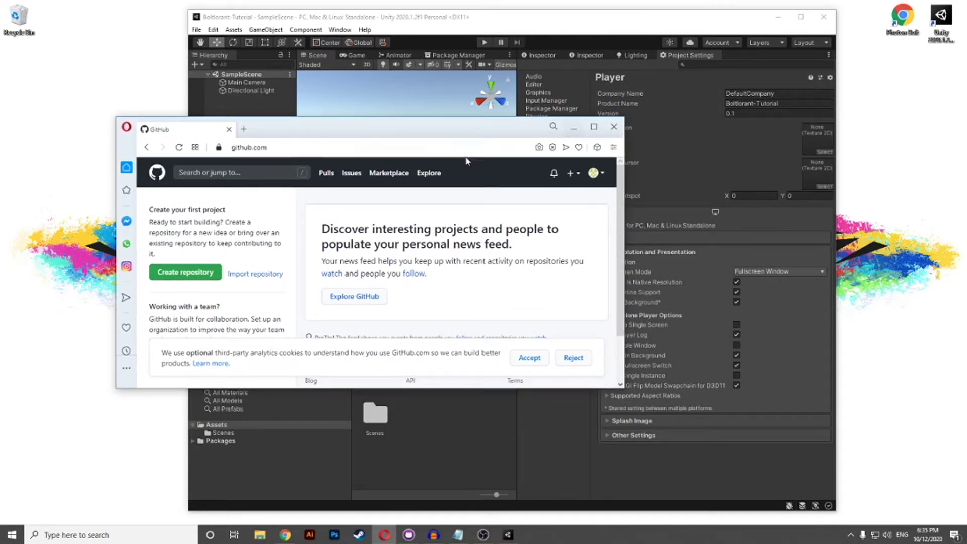
# - Re-maximise the browser and reject GitHub's optional analytics cookies
pyautogui.scroll(-3, 410, 250)
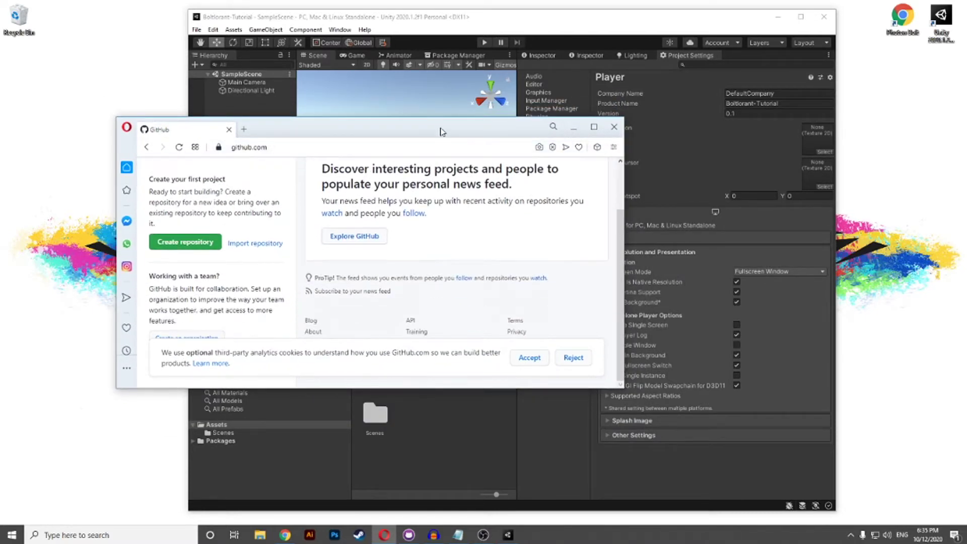
pyautogui.doubleClick(443, 132)
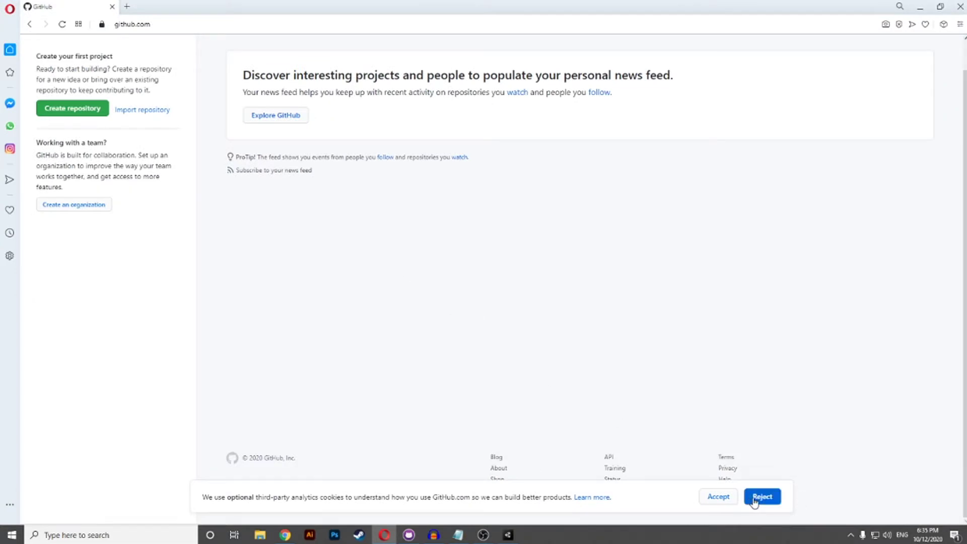
pyautogui.click(723, 500)
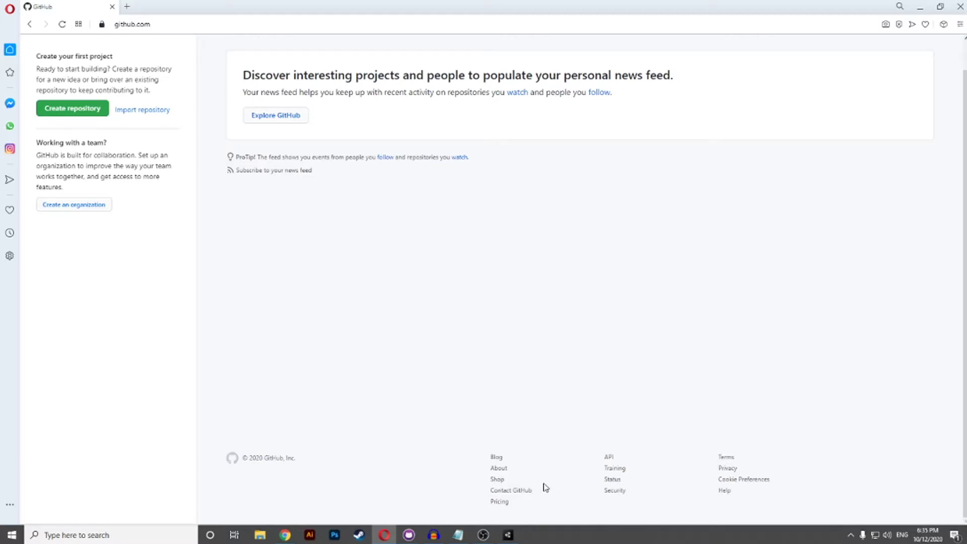
pyautogui.scroll(1, 423, 360)
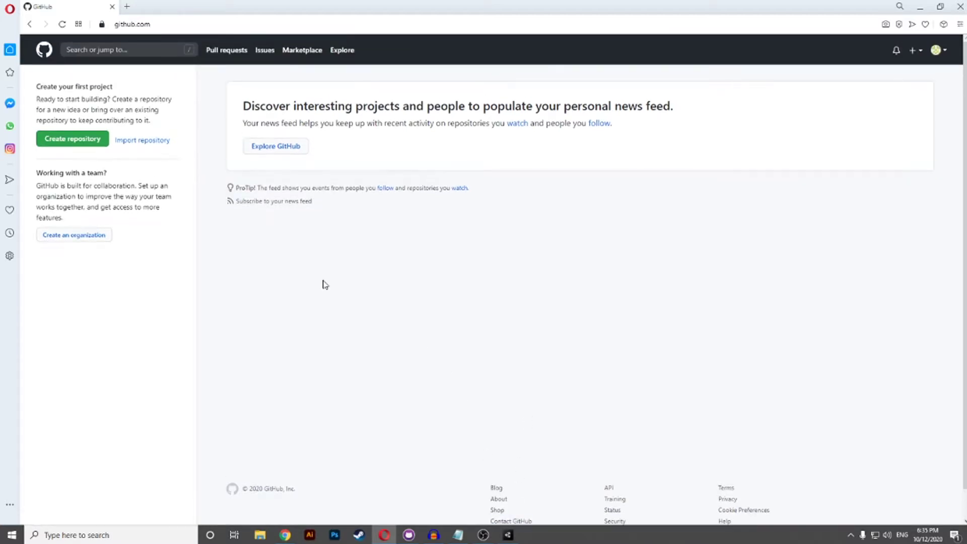
# - Search 'github desktop' in a new Opera tab, open desktop.github.com, then minimize Opera
pyautogui.click(124, 10)
pyautogui.write('git hub')
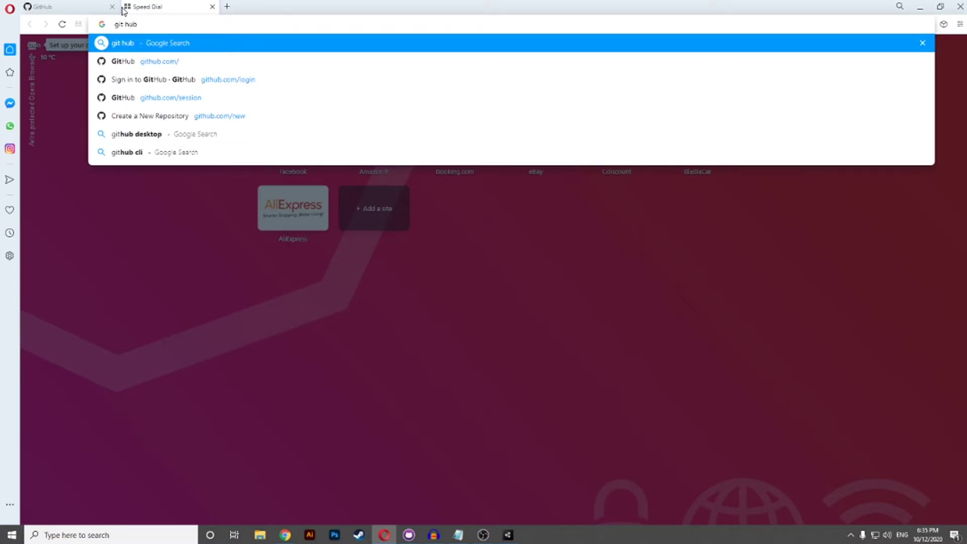
pyautogui.write('d')
pyautogui.press('Down')
pyautogui.press('Return')
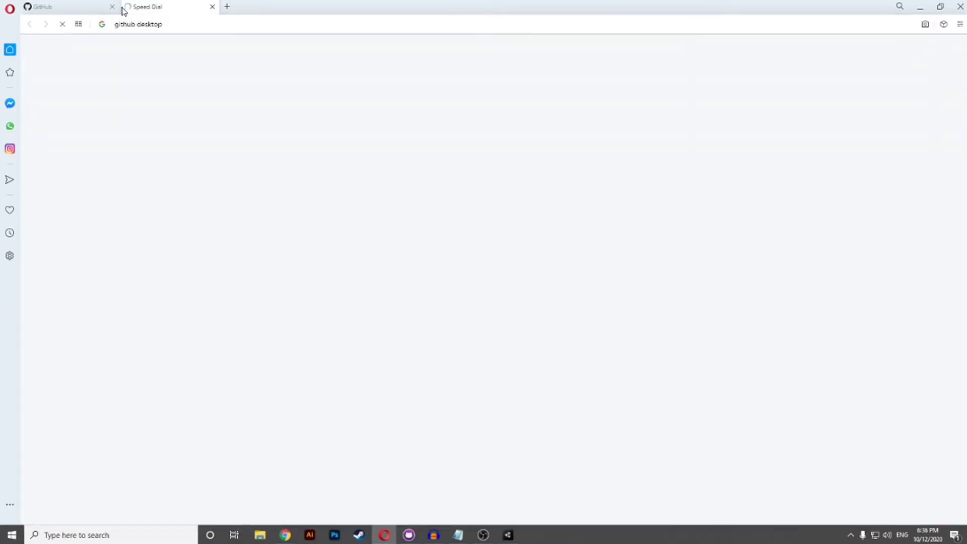
pyautogui.click(206, 294)
pyautogui.scroll(-3, 569, 189)
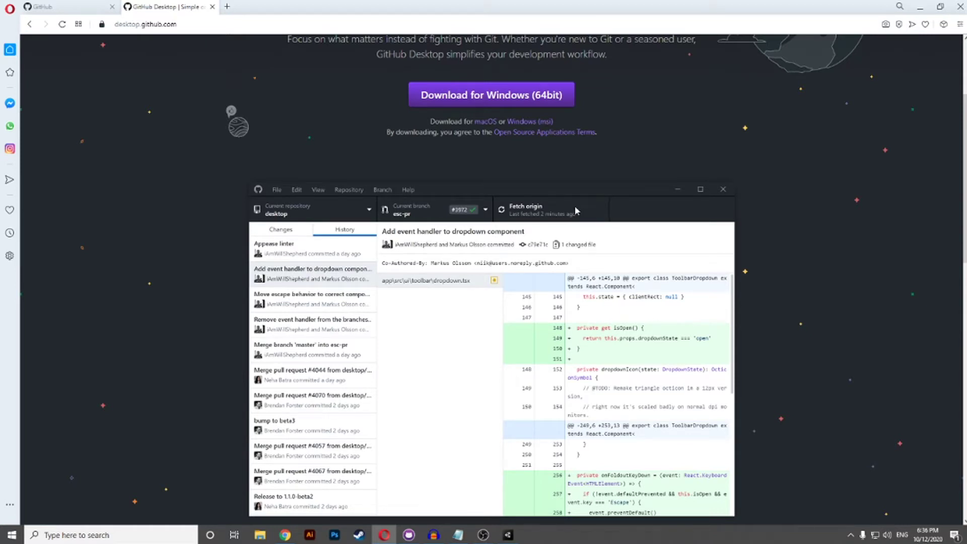
pyautogui.scroll(3, 553, 217)
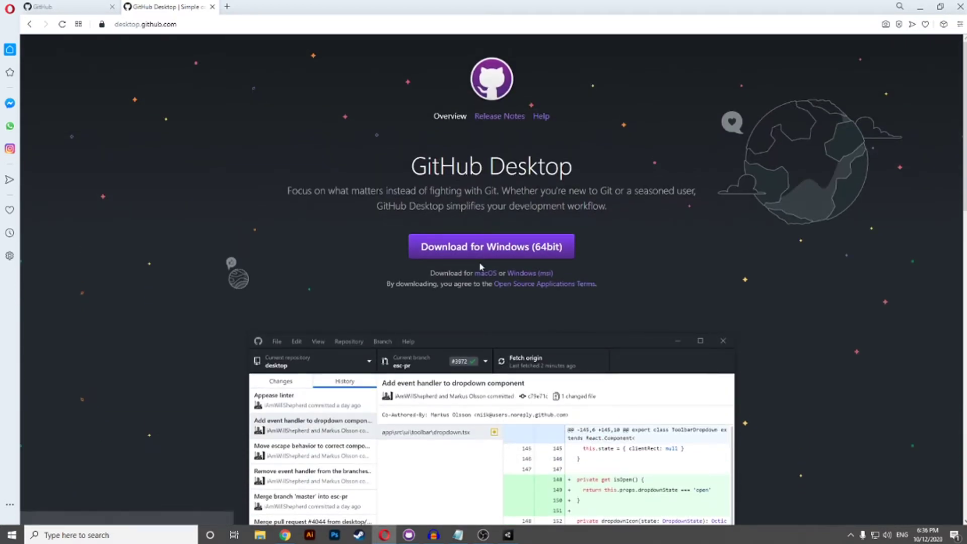
pyautogui.click(917, 6)
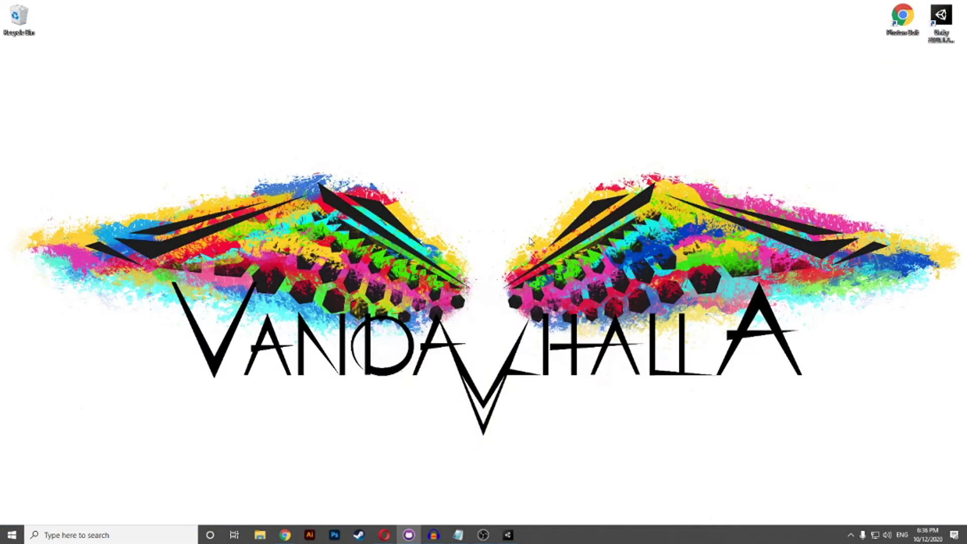
# - Minimize the Unity Editor window showing the Boltlorant-Tutorial project
pyautogui.click(778, 16)
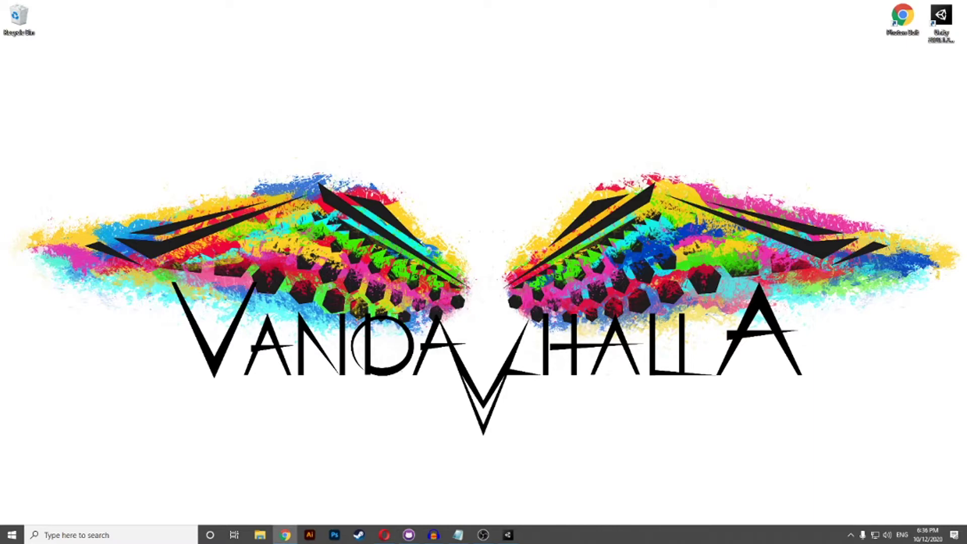
# - In GitHub Desktop, start a new repository and paste Boltlorant-Tutorial as its name
pyautogui.click(409, 535)
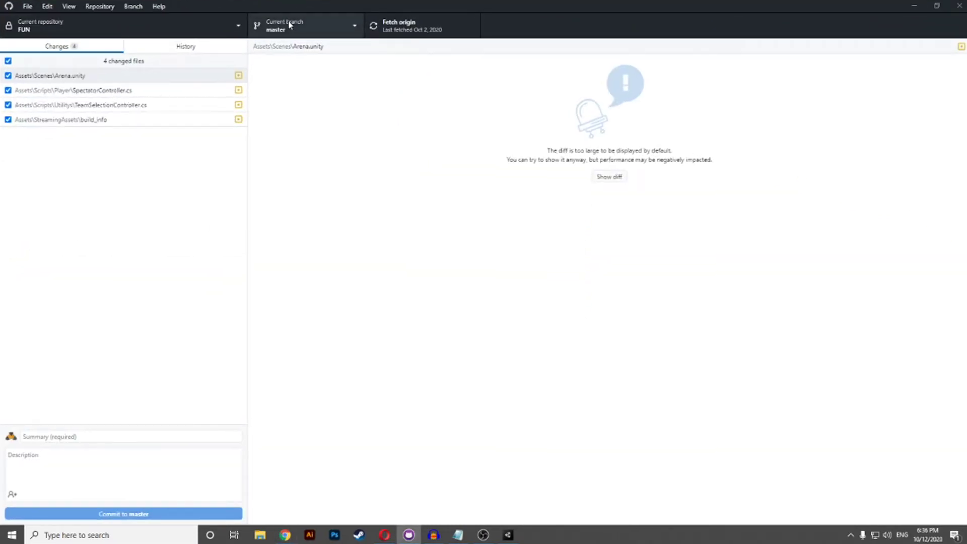
pyautogui.click(64, 78)
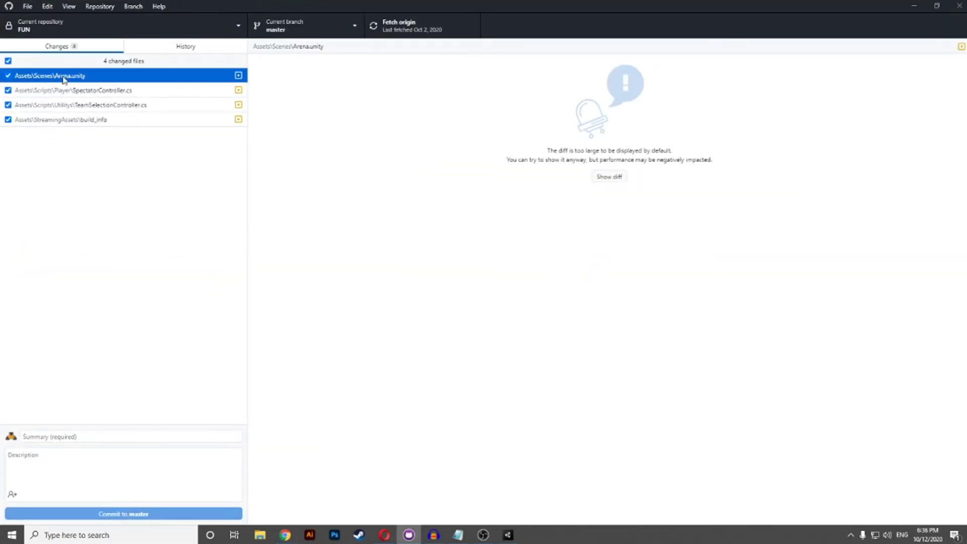
pyautogui.click(26, 7)
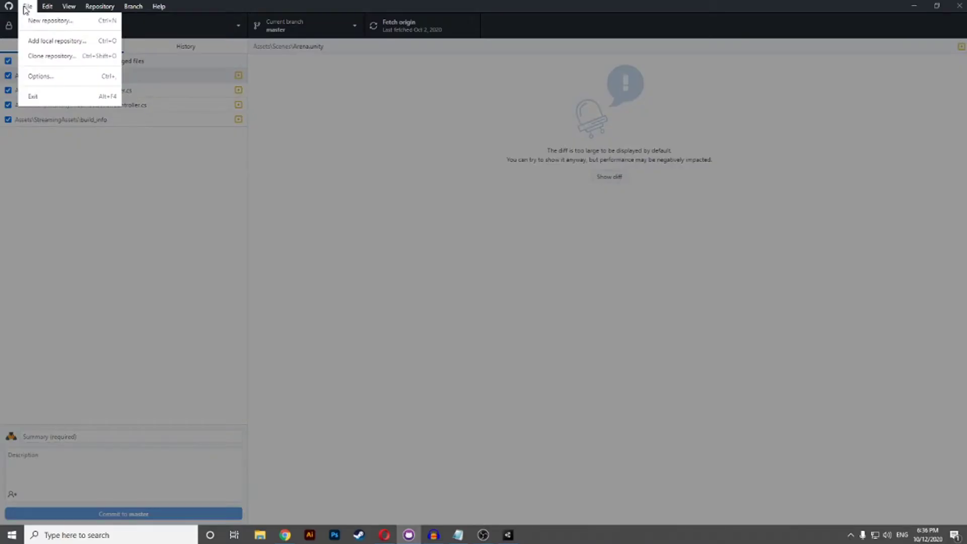
pyautogui.click(36, 20)
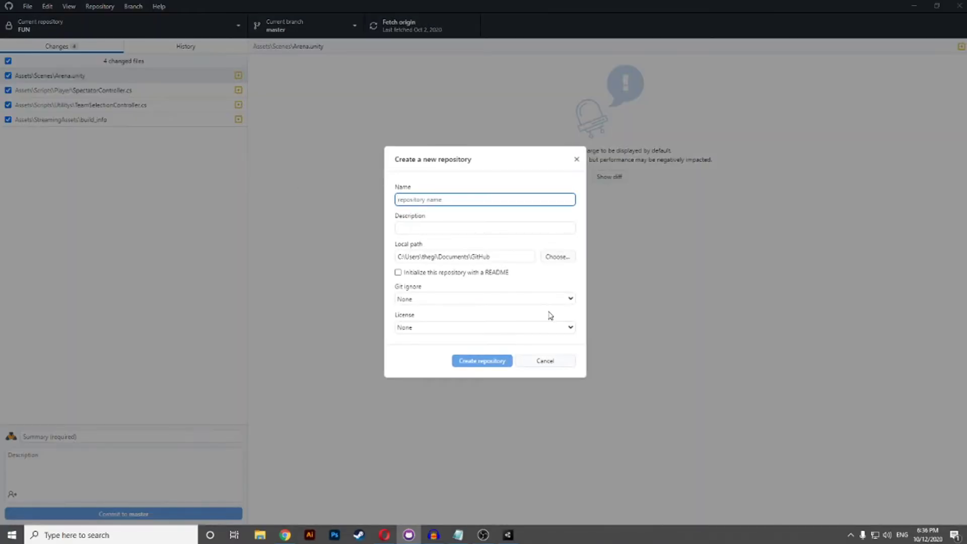
pyautogui.write('Boltlorant-Tutorial')
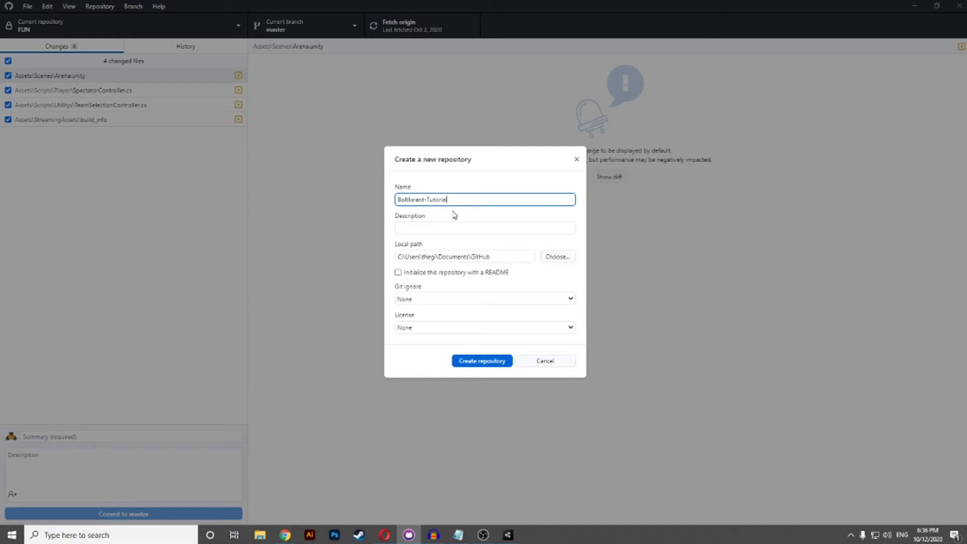
# - Choose the Unity gitignore template, keep License None, and create the repository
pyautogui.click(412, 298)
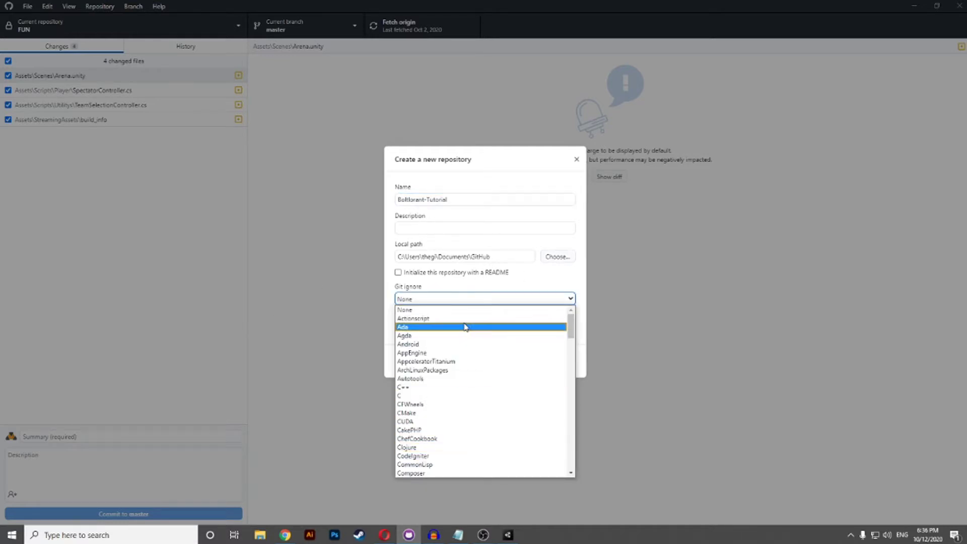
pyautogui.scroll(-20, 466, 433)
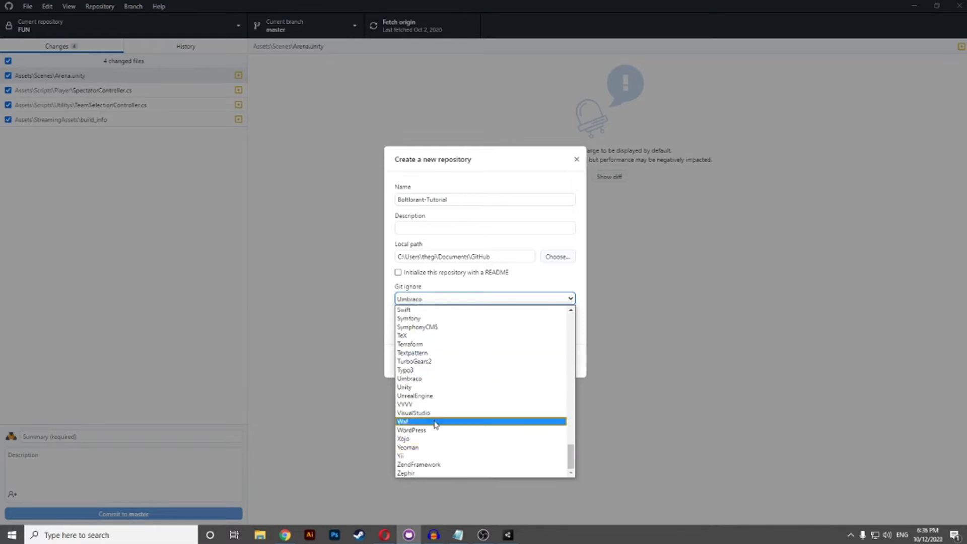
pyautogui.click(418, 387)
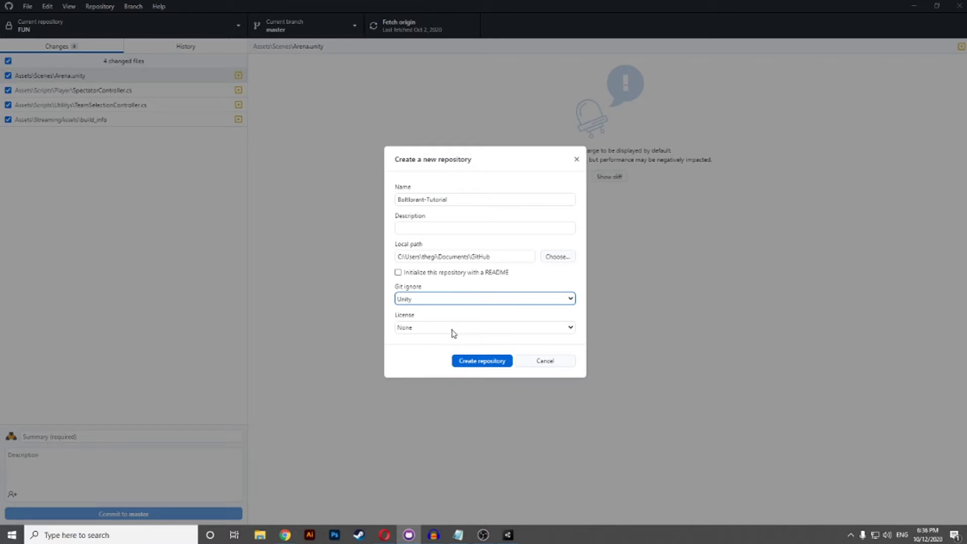
pyautogui.click(424, 328)
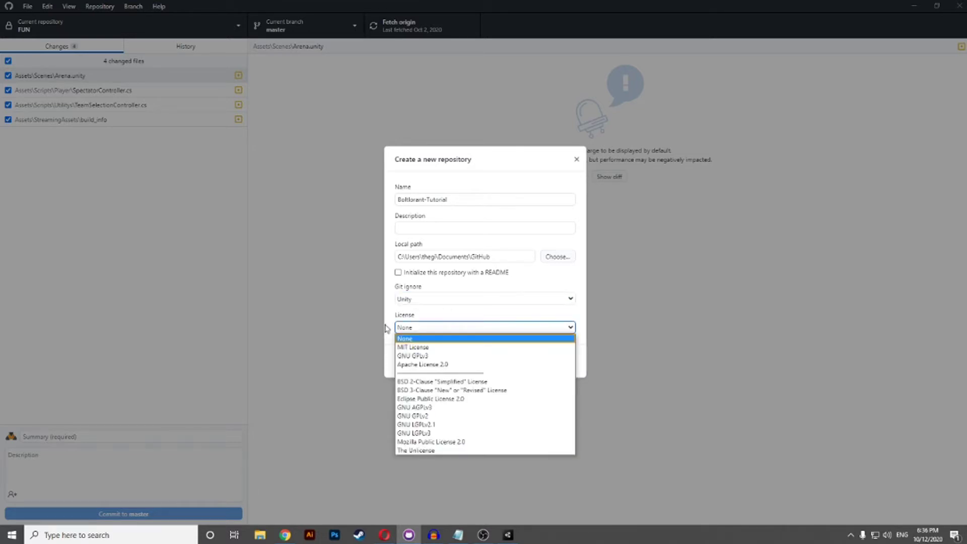
pyautogui.click(452, 316)
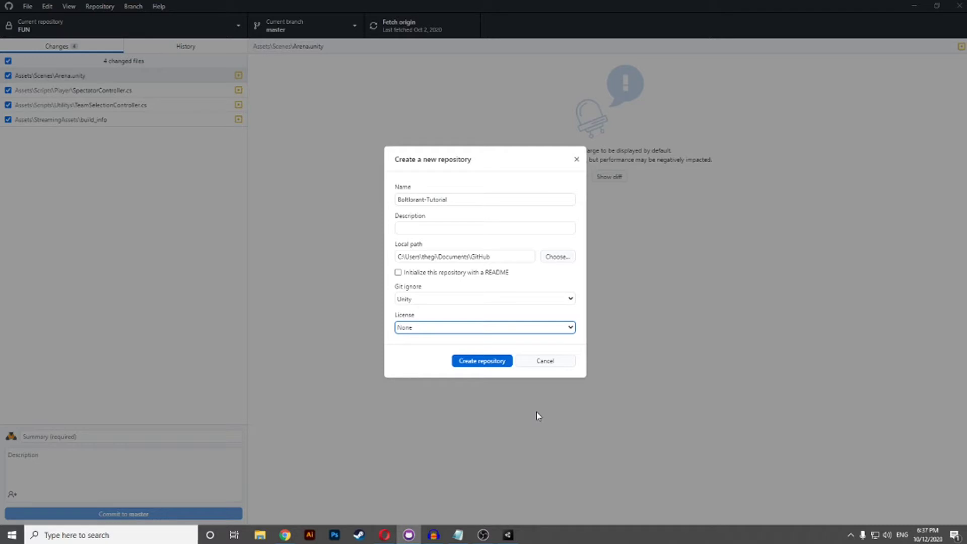
pyautogui.click(482, 361)
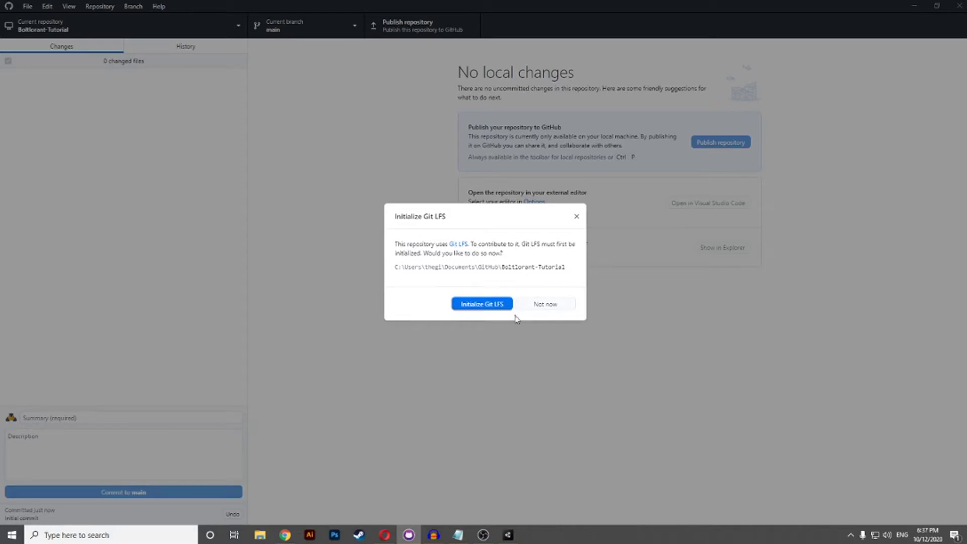
pyautogui.click(491, 306)
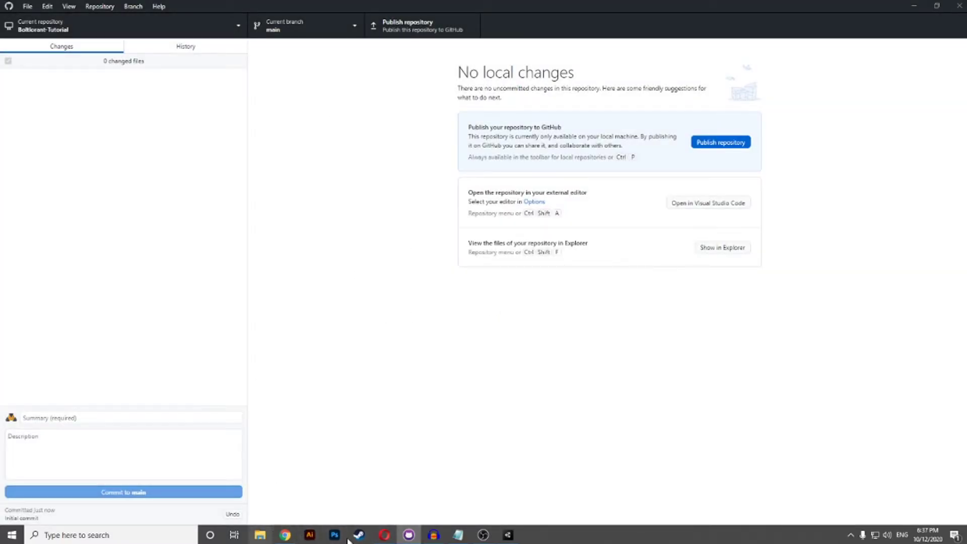
pyautogui.click(514, 538)
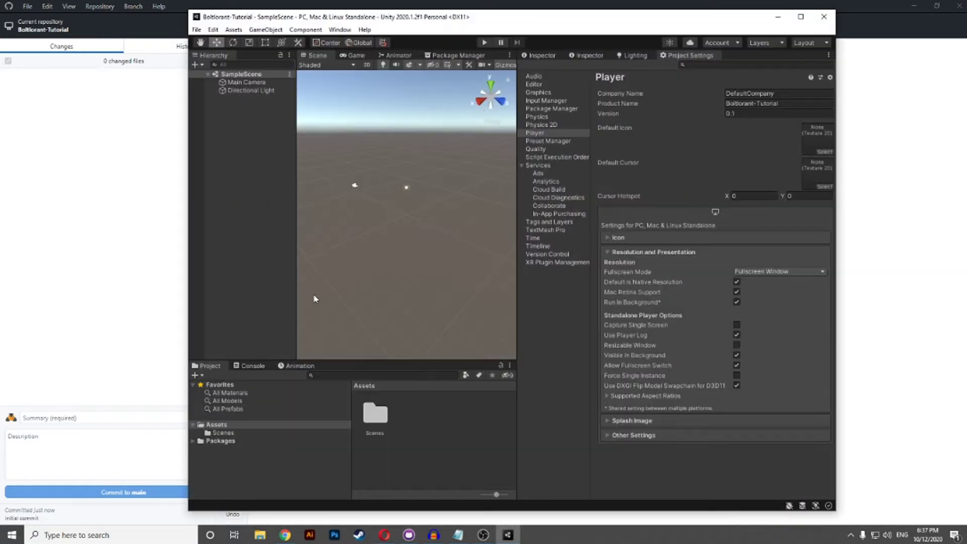
pyautogui.click(221, 433)
pyautogui.click(217, 425)
pyautogui.click(222, 433)
pyautogui.click(260, 535)
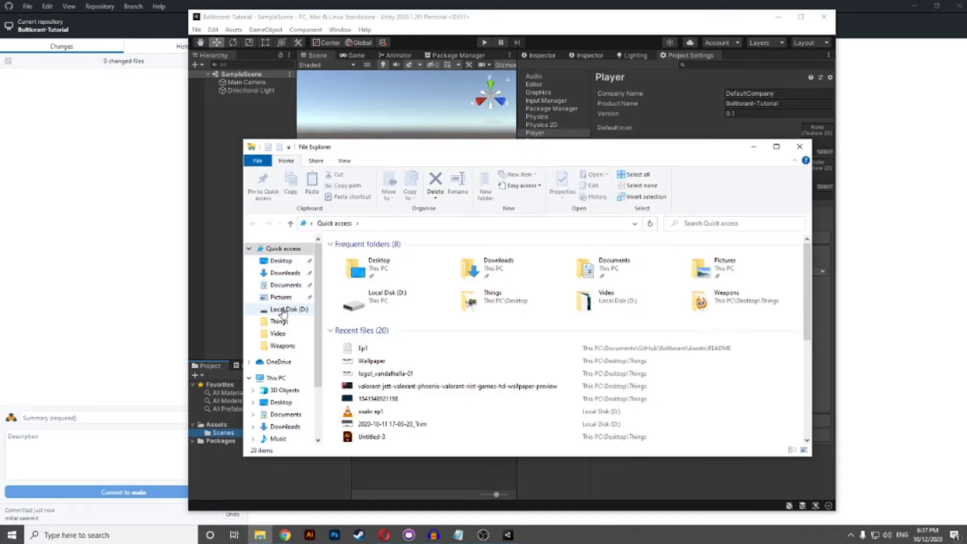
pyautogui.click(285, 285)
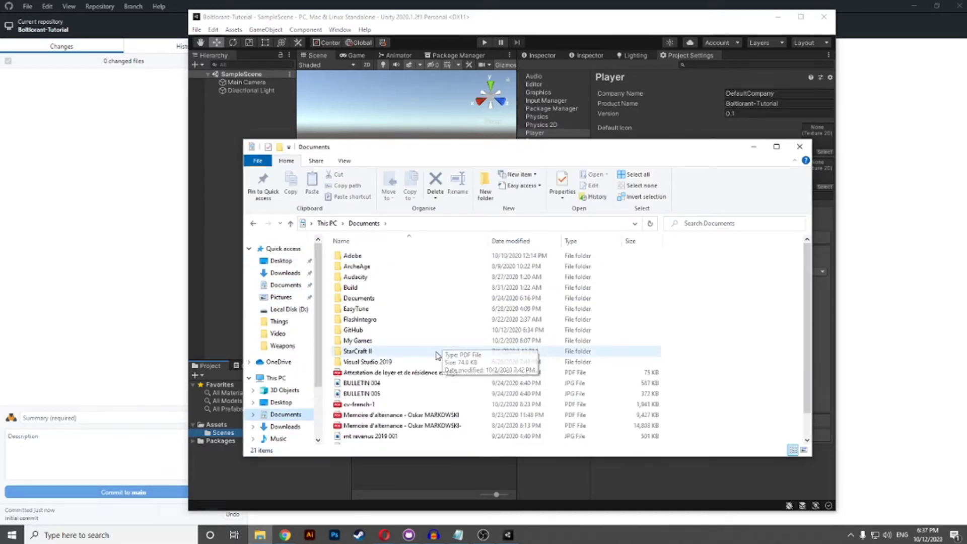
pyautogui.doubleClick(363, 331)
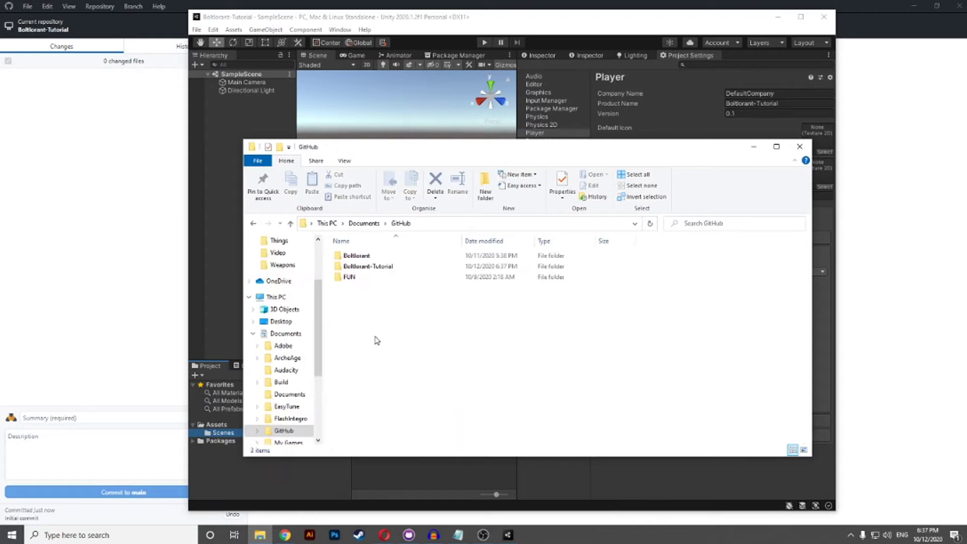
pyautogui.doubleClick(367, 267)
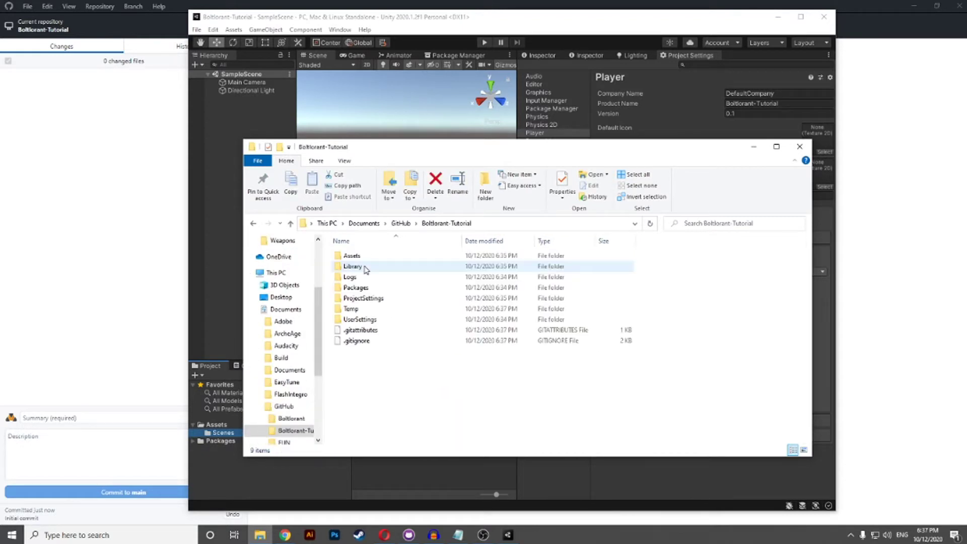
pyautogui.moveTo(373, 352); pyautogui.dragTo(344, 335)
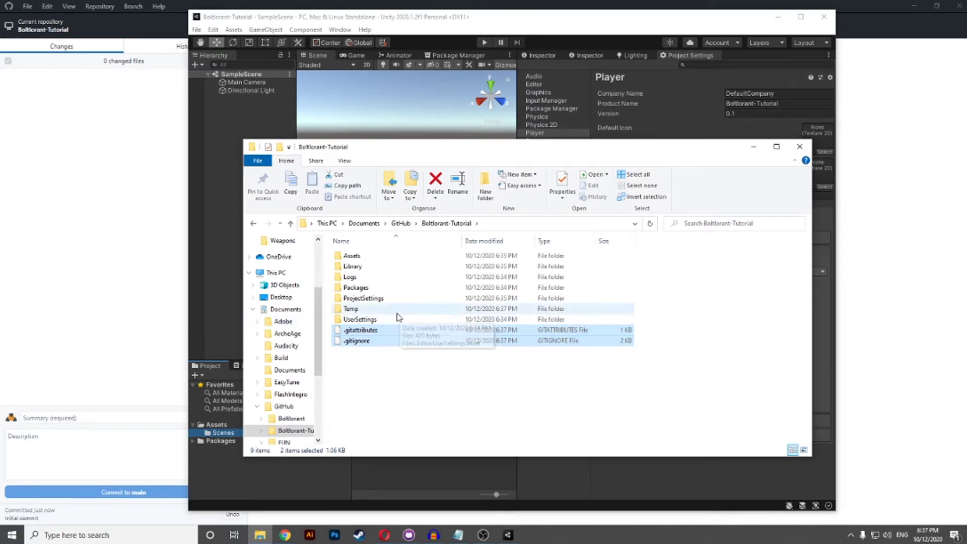
pyautogui.click(753, 147)
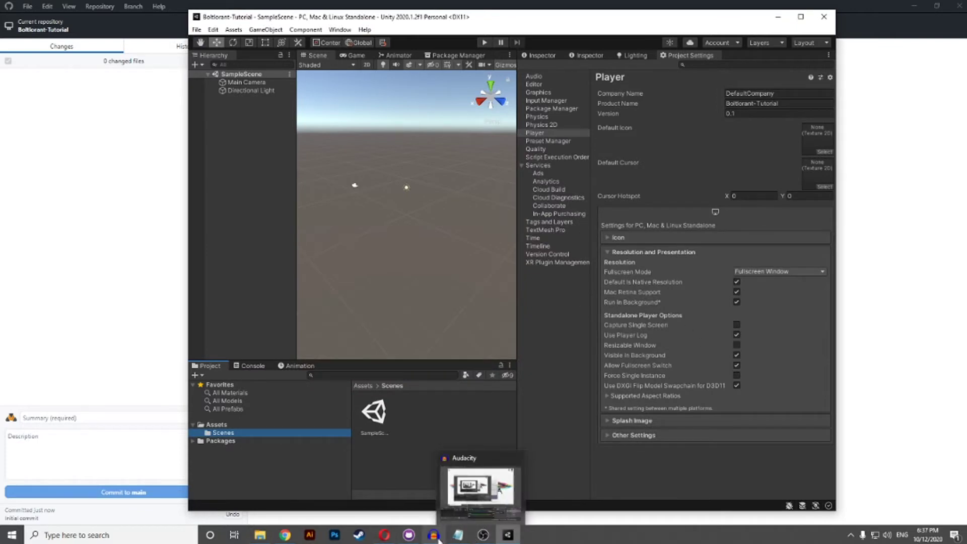
pyautogui.moveTo(410, 535)
pyautogui.click(411, 516)
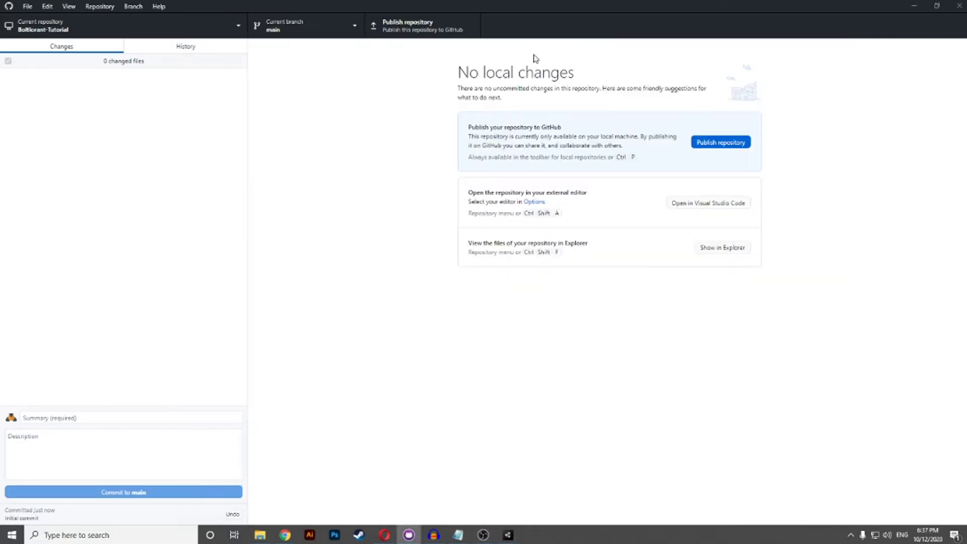
# - Publish Boltlorant-Tutorial to GitHub with 'Keep this code private' checked, then switch to Opera
pyautogui.click(433, 31)
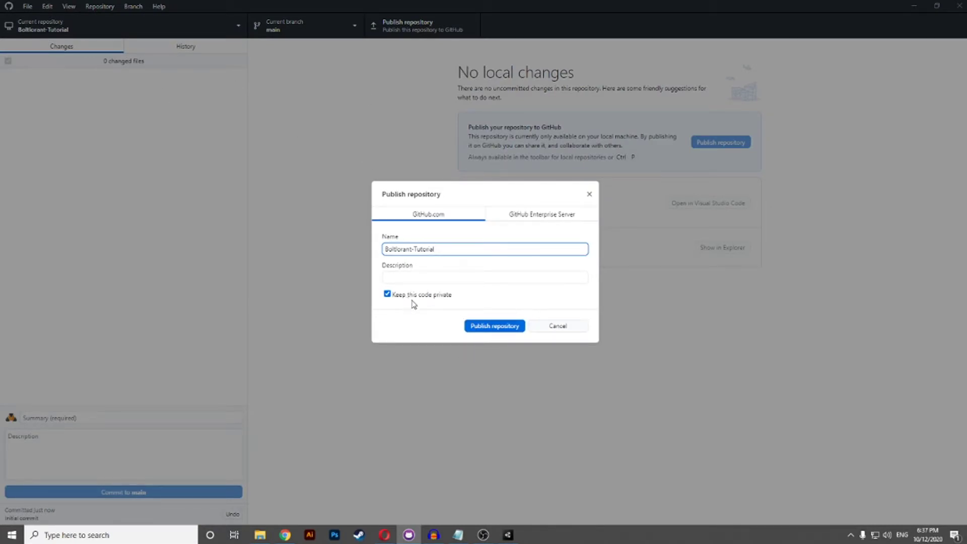
pyautogui.click(483, 326)
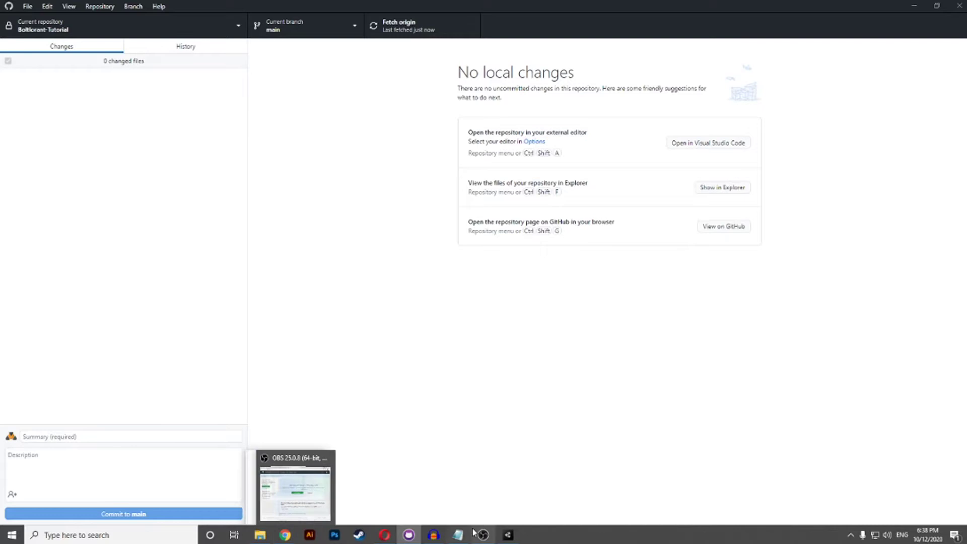
pyautogui.click(384, 534)
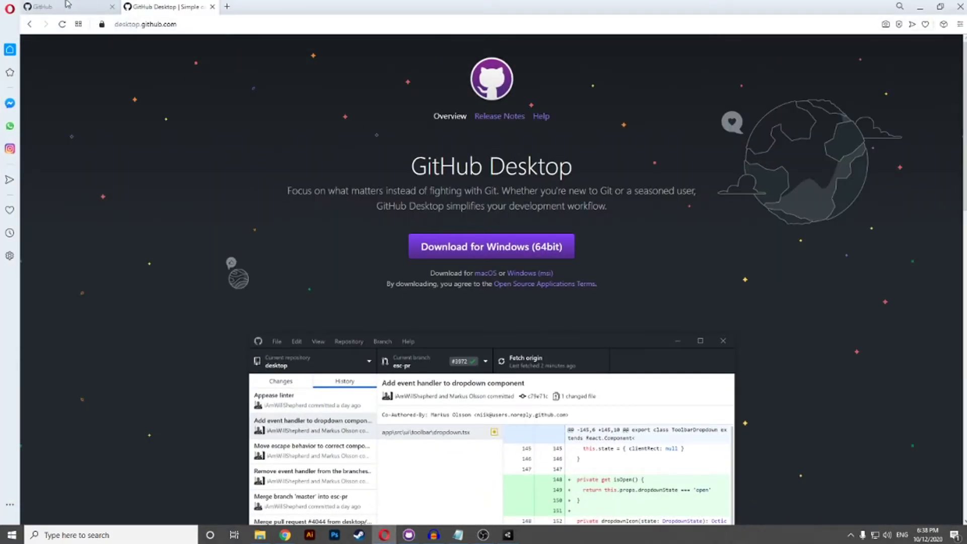
# - Open the Boltlorant-Tutorial repository from Your repositories on GitHub
pyautogui.click(74, 5)
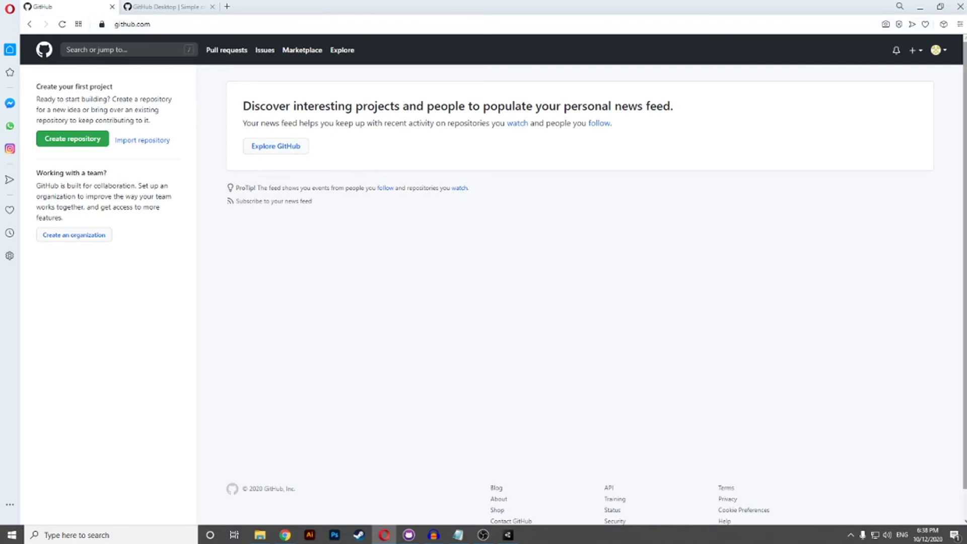
pyautogui.click(937, 50)
pyautogui.click(906, 129)
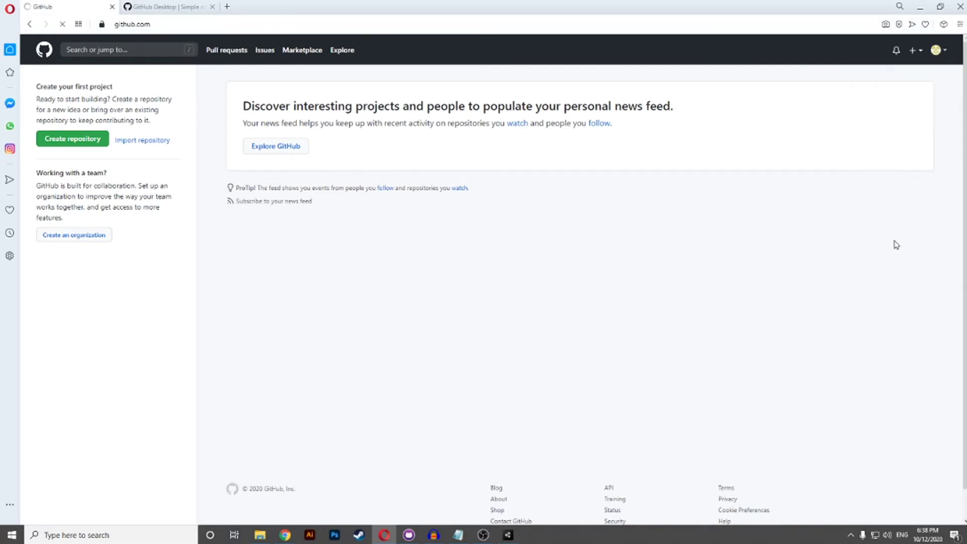
pyautogui.click(394, 155)
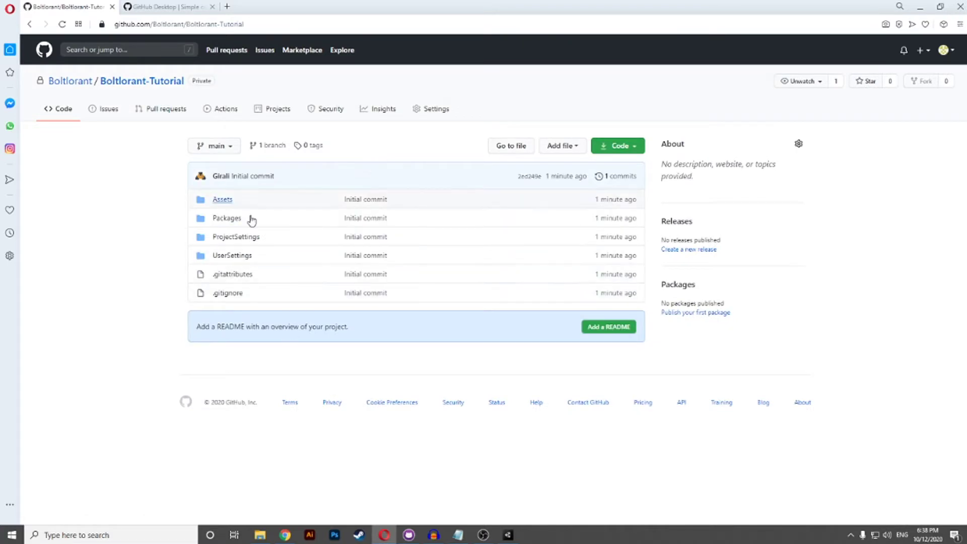
# - Check Assets > Scenes for SampleScene.unity, return to the repository root, and minimize Opera
pyautogui.click(227, 201)
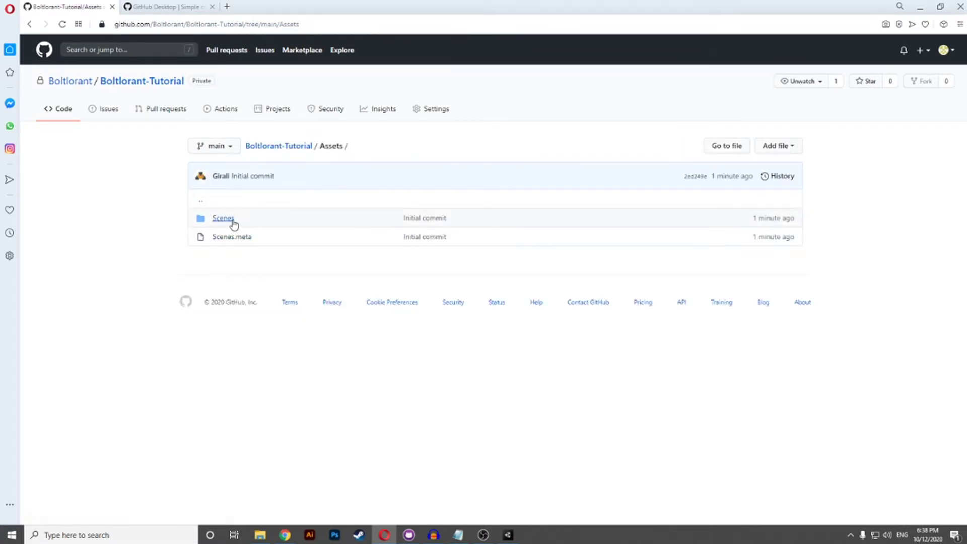
pyautogui.click(231, 218)
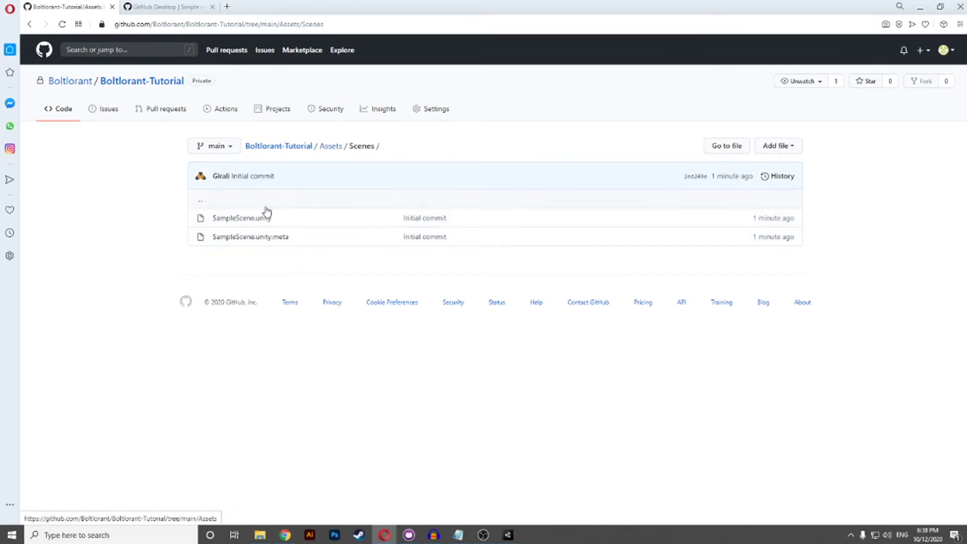
pyautogui.click(280, 147)
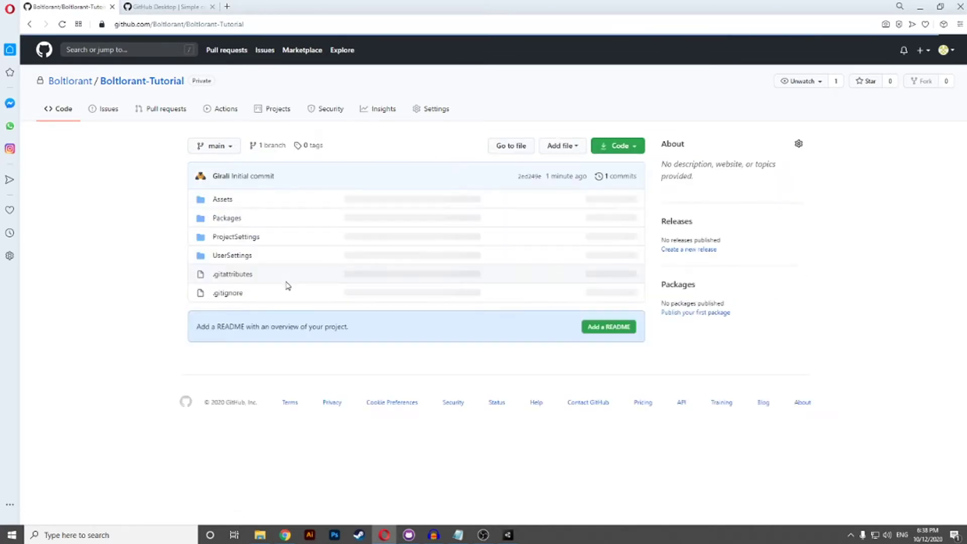
pyautogui.click(921, 6)
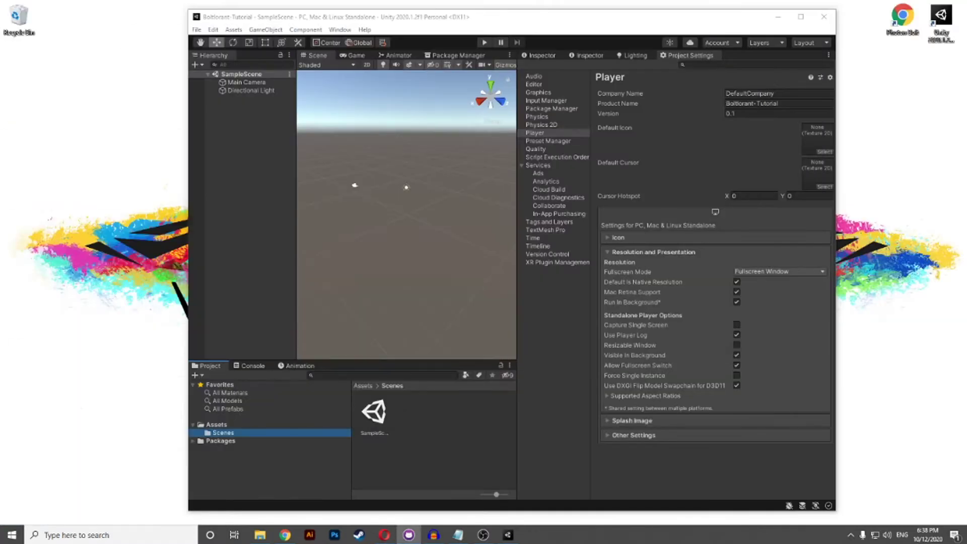
pyautogui.doubleClick(508, 16)
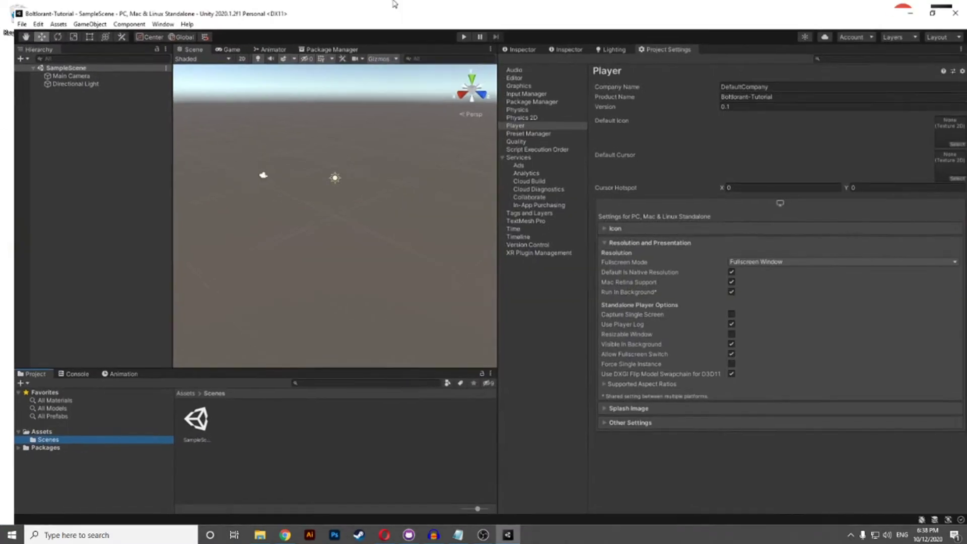
pyautogui.doubleClick(670, 4)
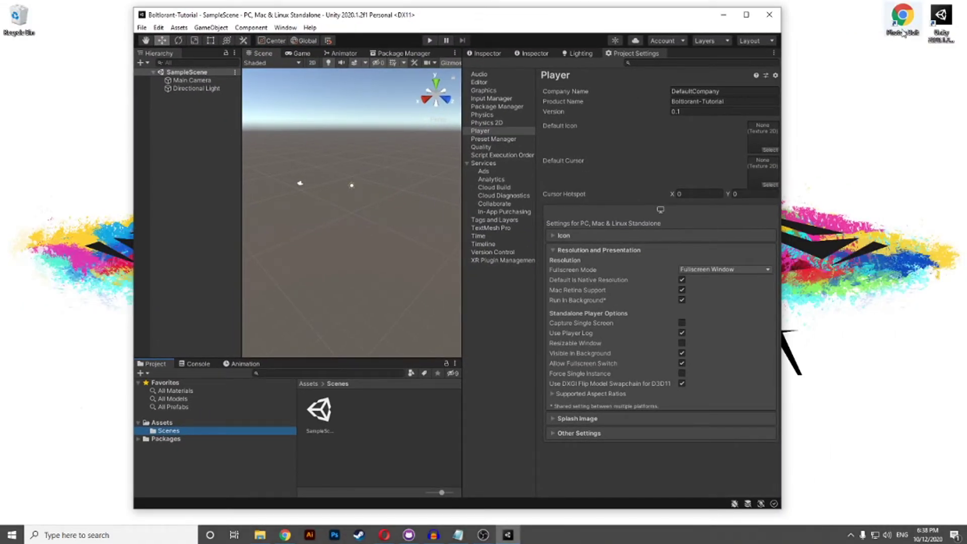
pyautogui.doubleClick(901, 20)
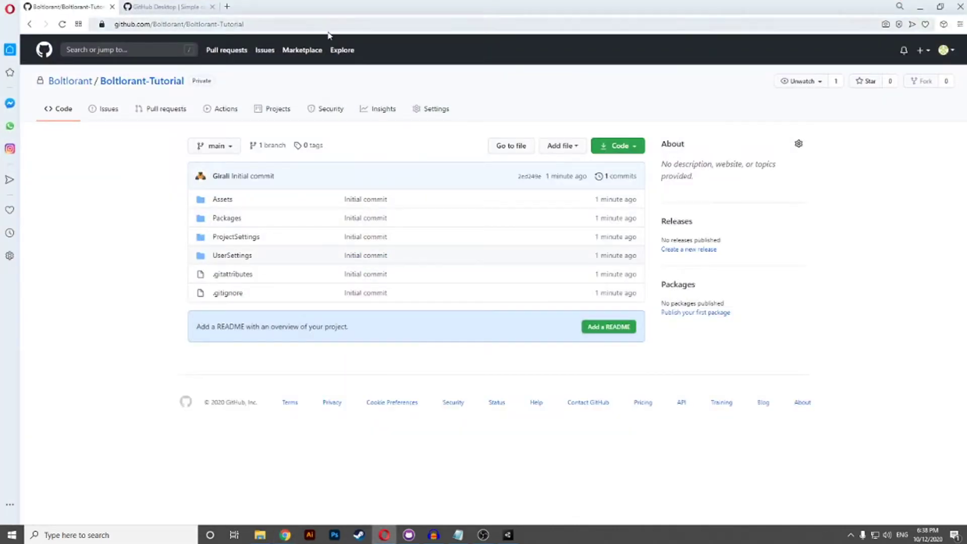
# - Load the Photon Bolt FREE Asset Store page and close the GitHub Desktop tab
pyautogui.click(314, 25)
pyautogui.write('https://assetstore.unity.com/packages/tools/network/photon-bolt-free-127156')
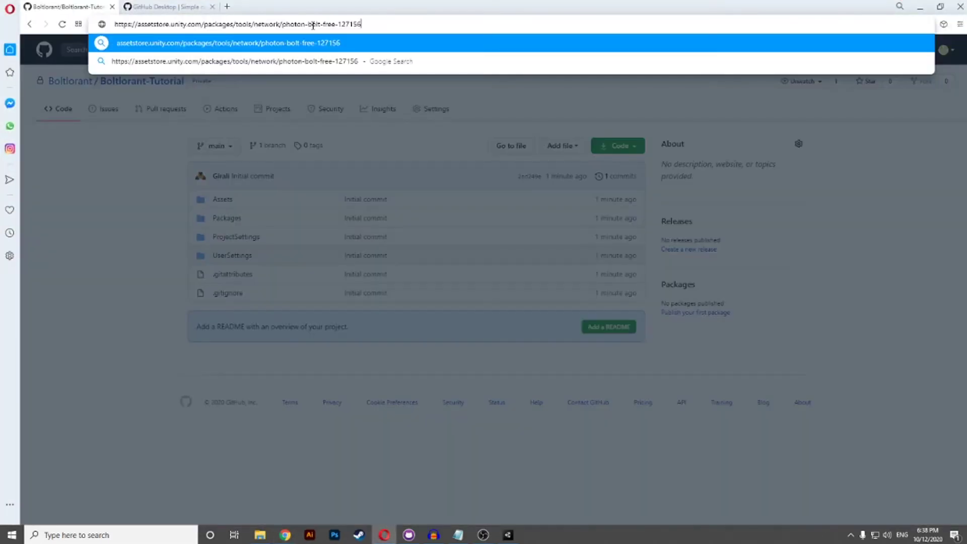
pyautogui.press('Return')
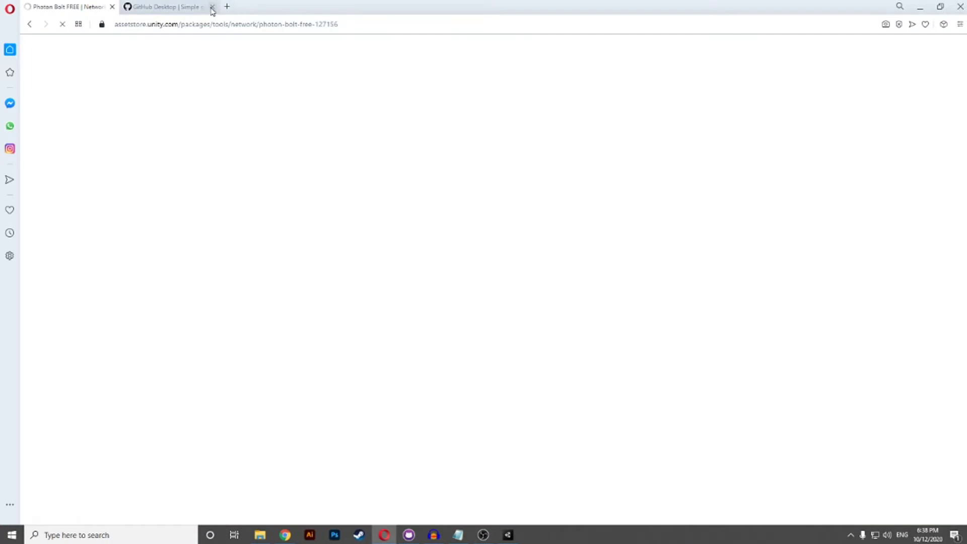
pyautogui.click(212, 6)
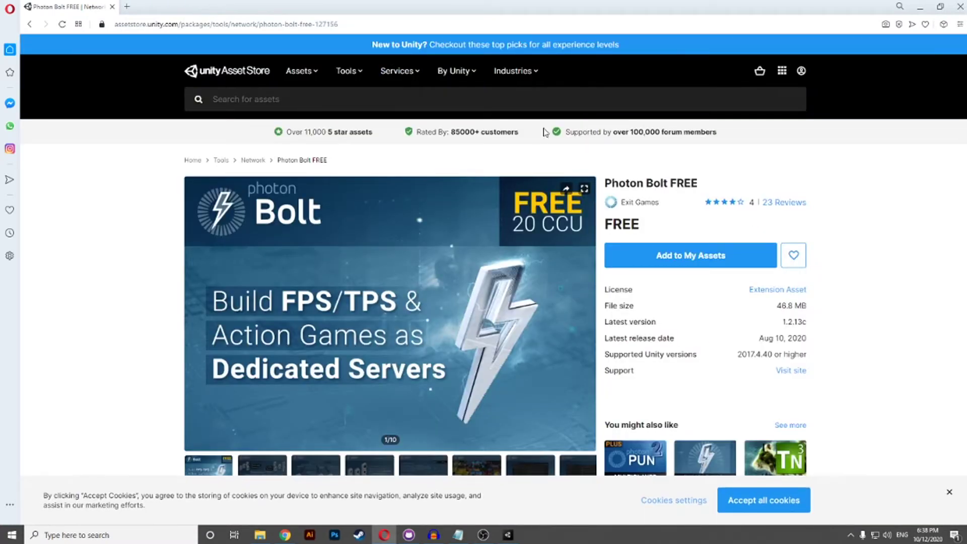
pyautogui.scroll(-2, 653, 303)
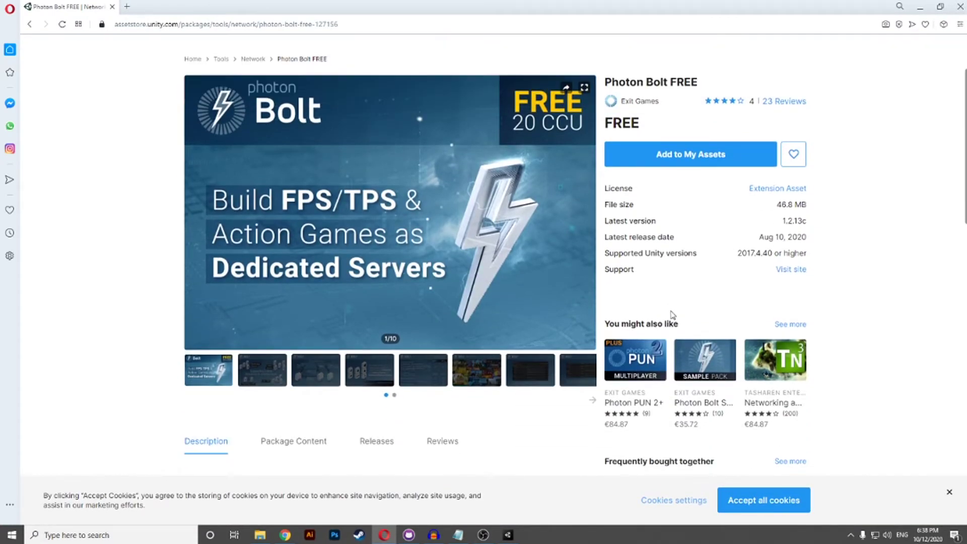
pyautogui.scroll(2, 672, 314)
pyautogui.scroll(-1, 670, 309)
pyautogui.scroll(-1, 670, 309)
pyautogui.scroll(-1, 458, 269)
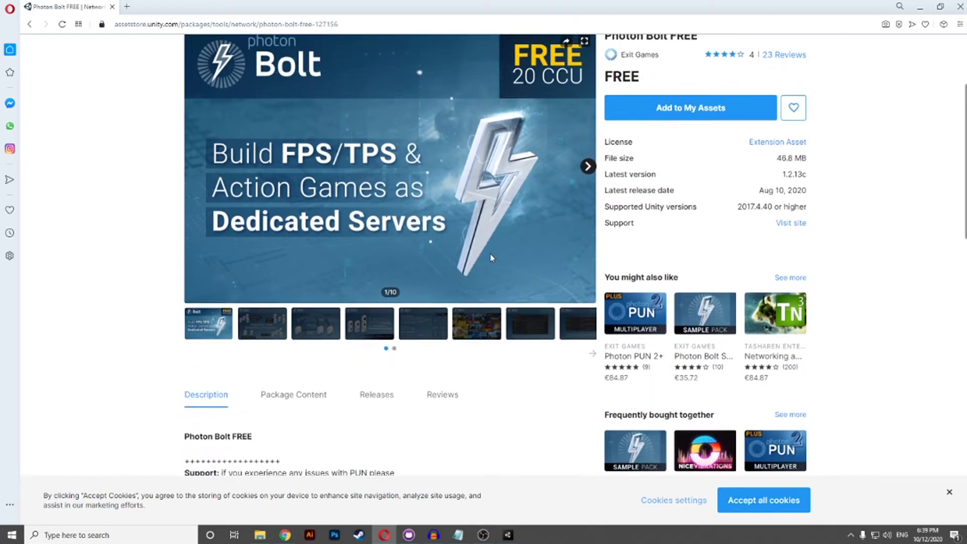
# - Browse the Photon Bolt gallery screenshots, including Custom Properties and Mecanim Support
pyautogui.click(271, 330)
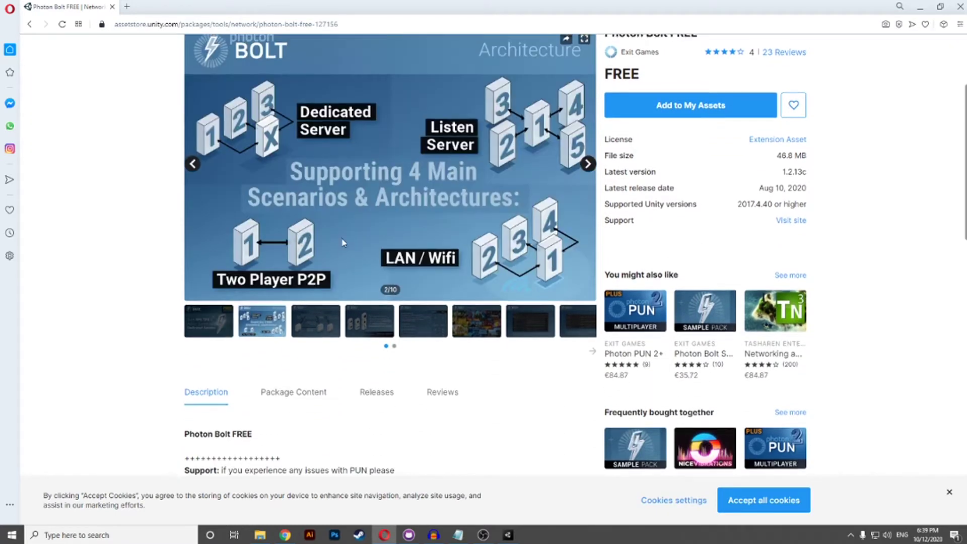
pyautogui.scroll(1, 319, 232)
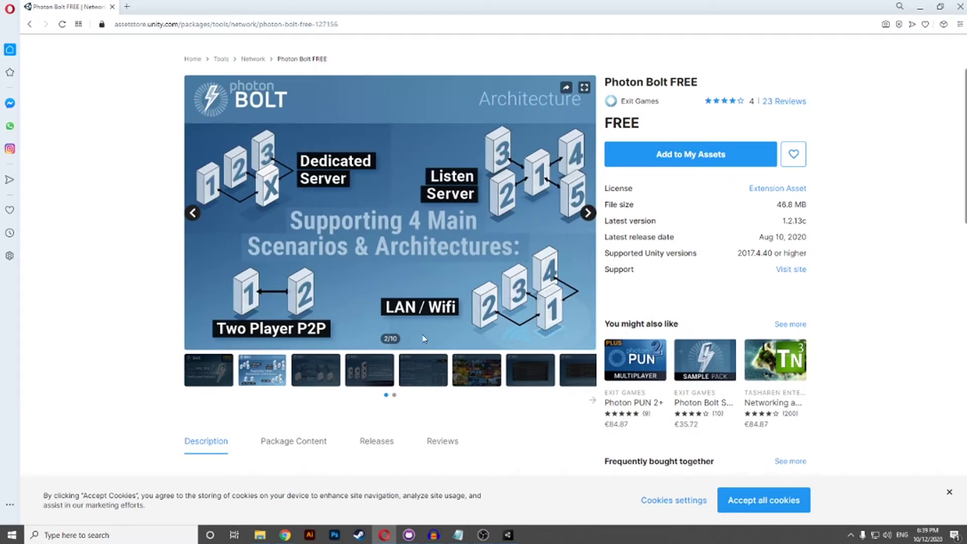
pyautogui.click(316, 388)
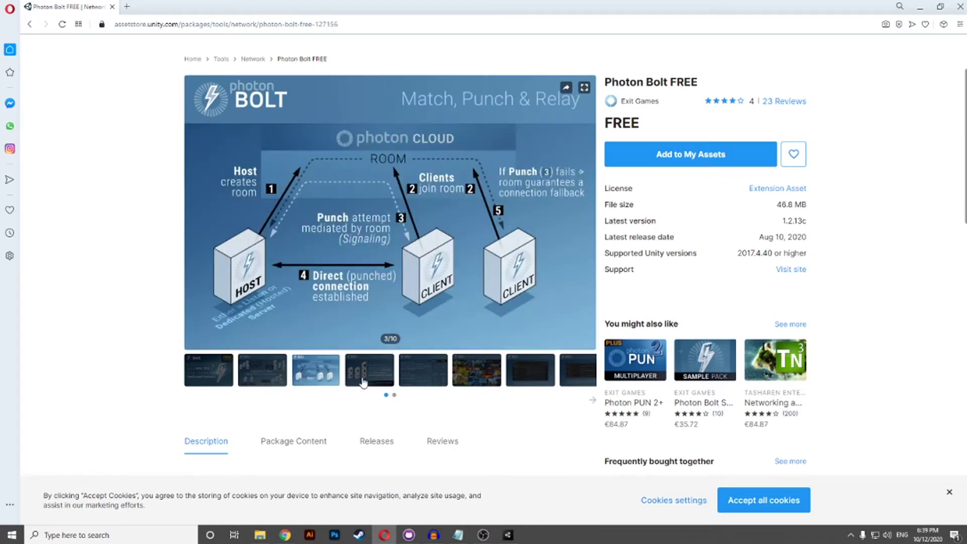
pyautogui.click(382, 379)
pyautogui.click(475, 380)
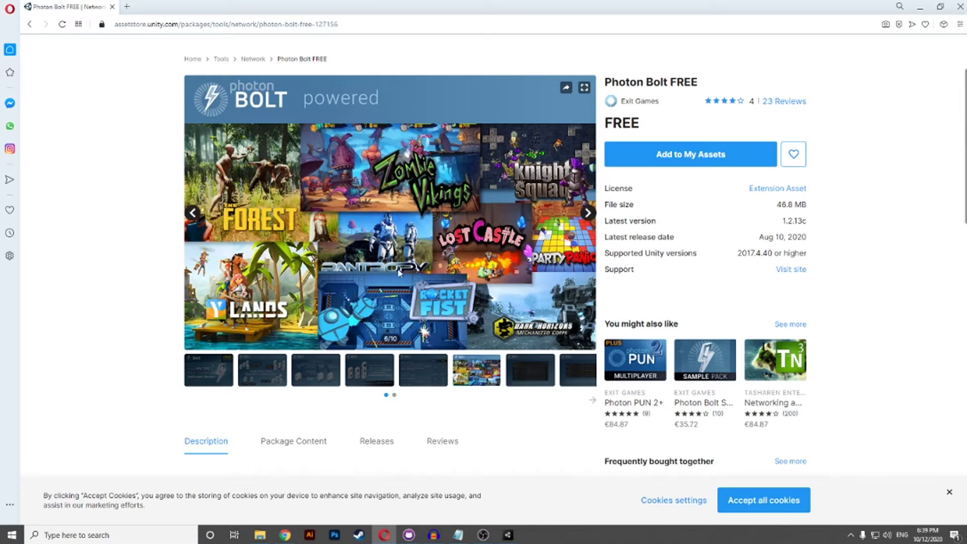
pyautogui.click(554, 376)
pyautogui.click(564, 378)
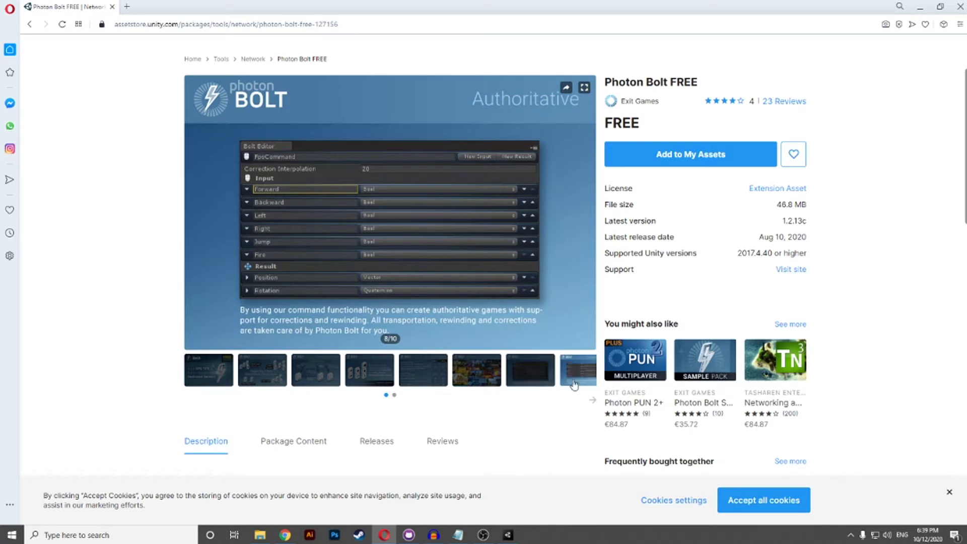
pyautogui.click(592, 399)
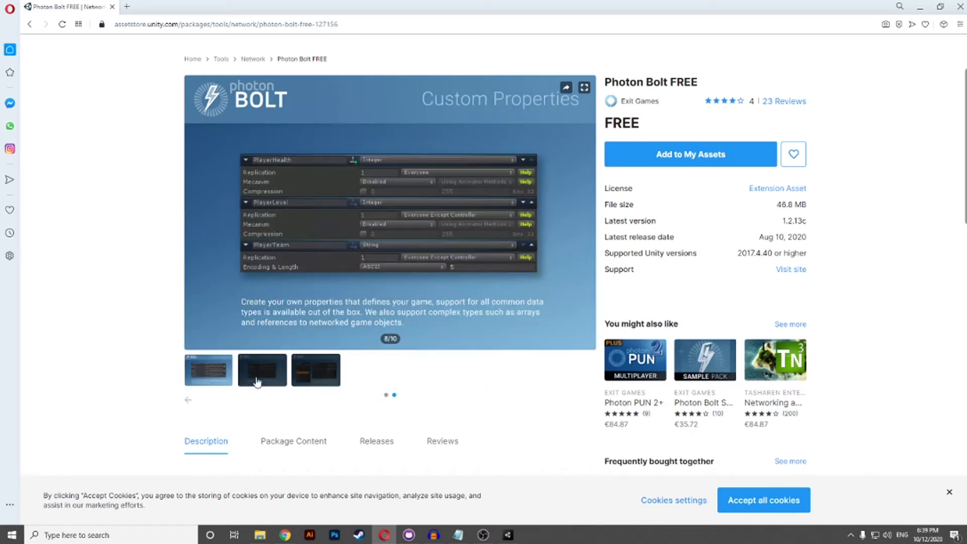
pyautogui.click(302, 377)
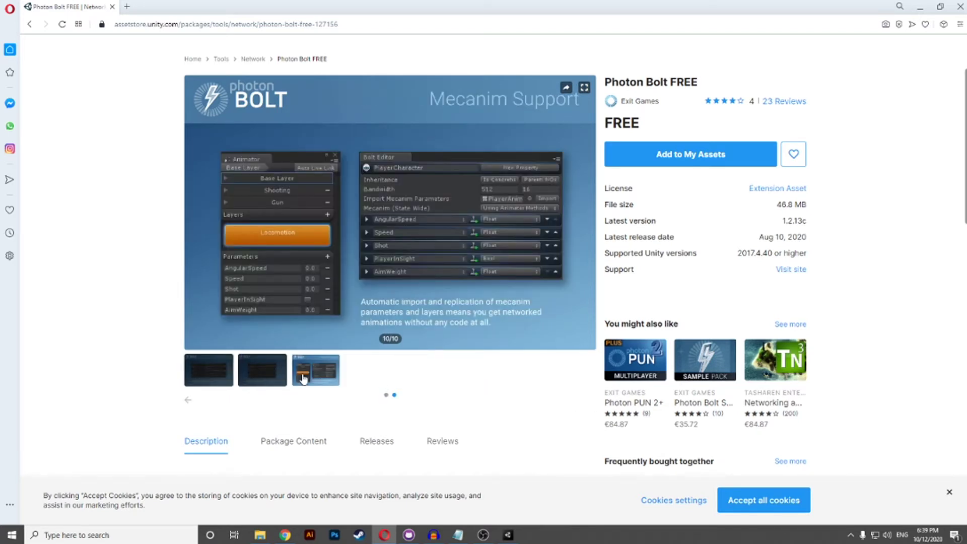
pyautogui.click(268, 379)
pyautogui.click(214, 382)
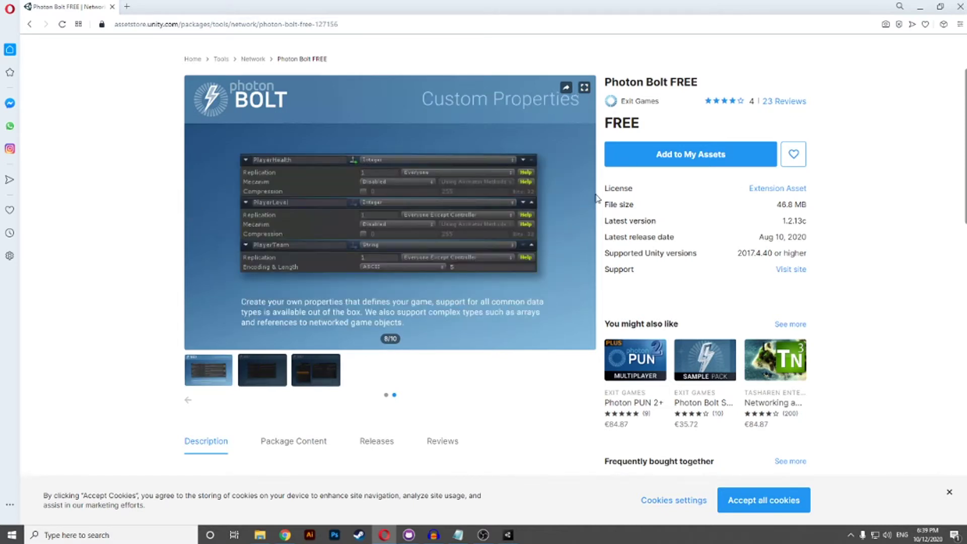
# - Add Photon Bolt FREE to My Assets, sign in, dismiss the tips, and choose Open in Unity
pyautogui.click(710, 160)
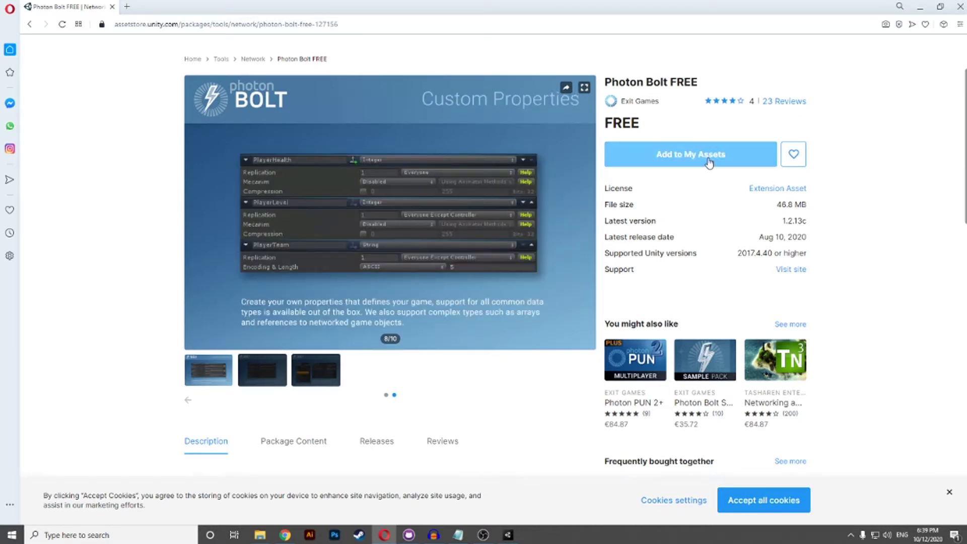
pyautogui.click(710, 156)
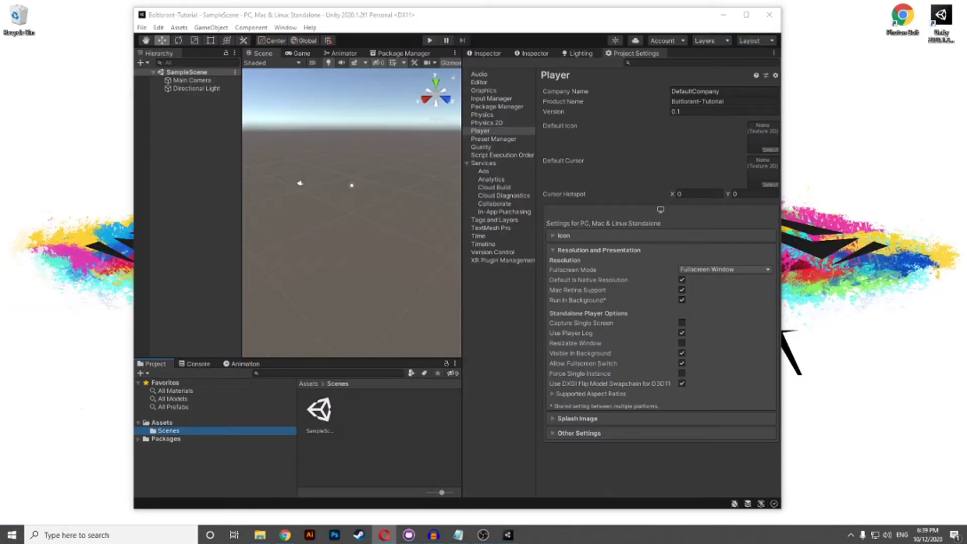
pyautogui.click(745, 14)
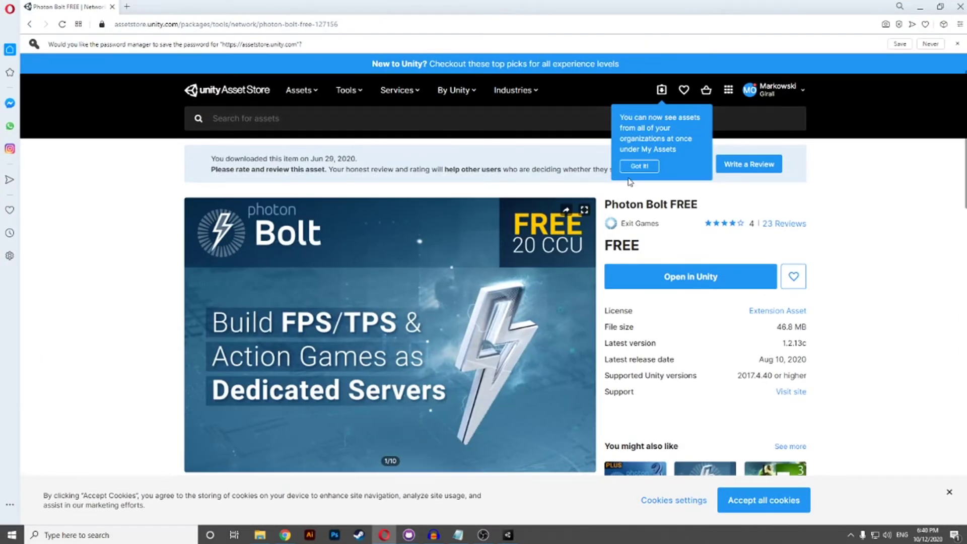
pyautogui.click(639, 166)
pyautogui.click(661, 156)
pyautogui.click(745, 281)
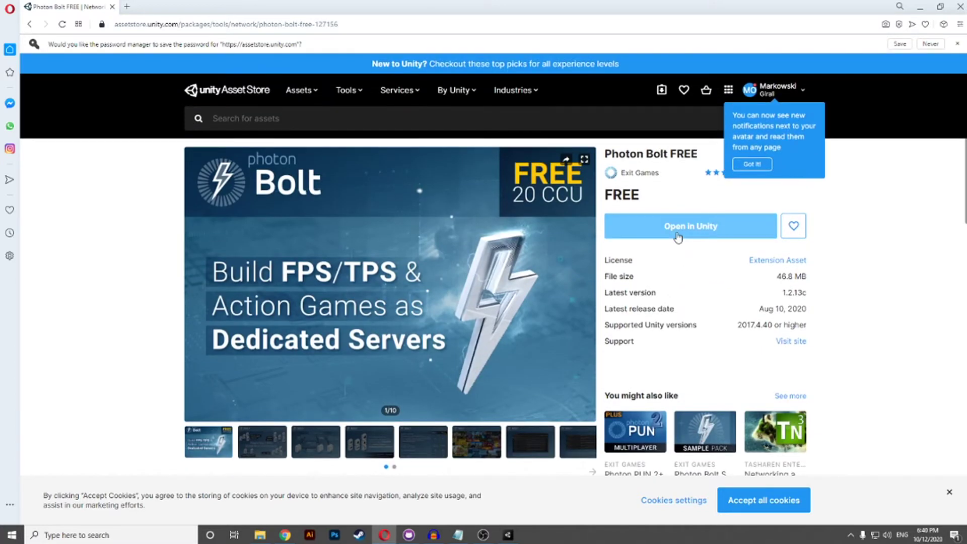
pyautogui.click(678, 237)
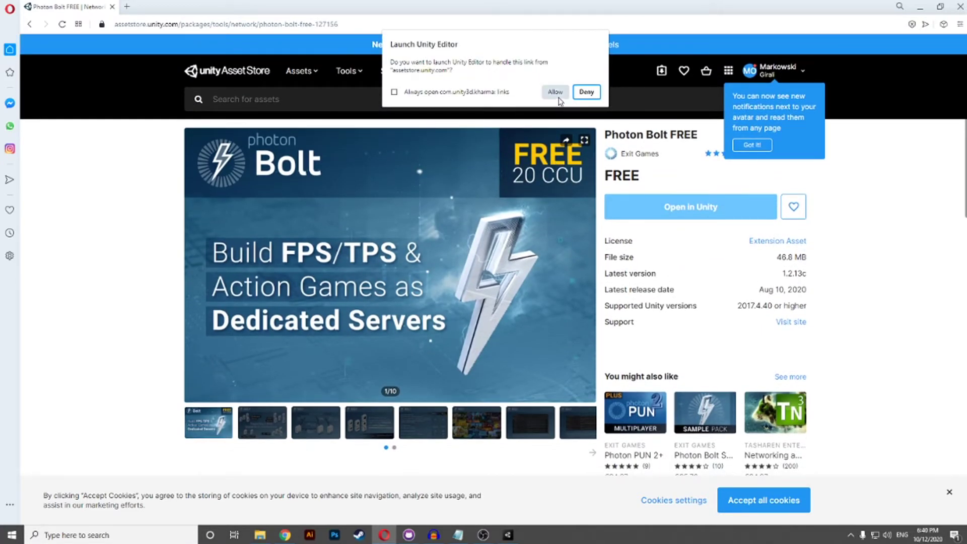
# - Allow the Unity Editor launch and download Photon Bolt FREE in Package Manager
pyautogui.click(559, 93)
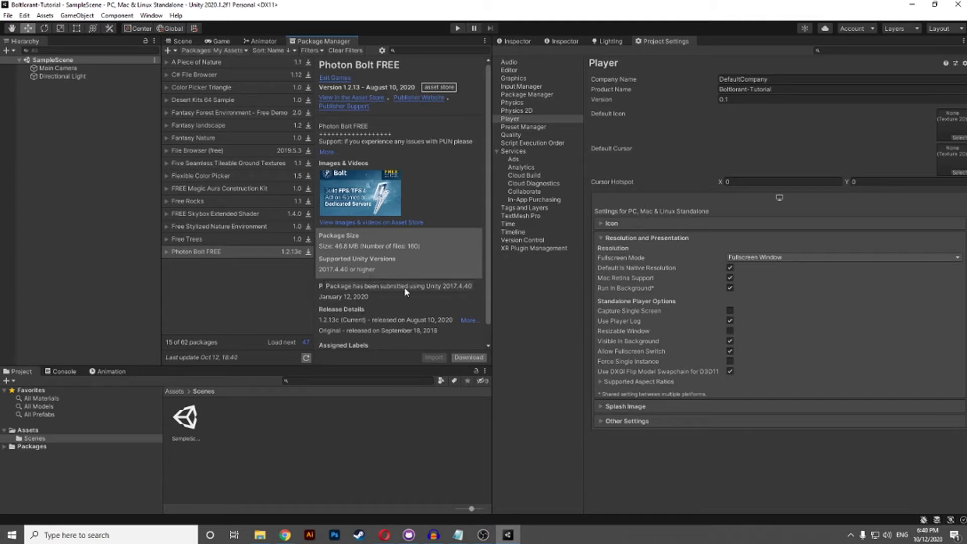
pyautogui.click(469, 357)
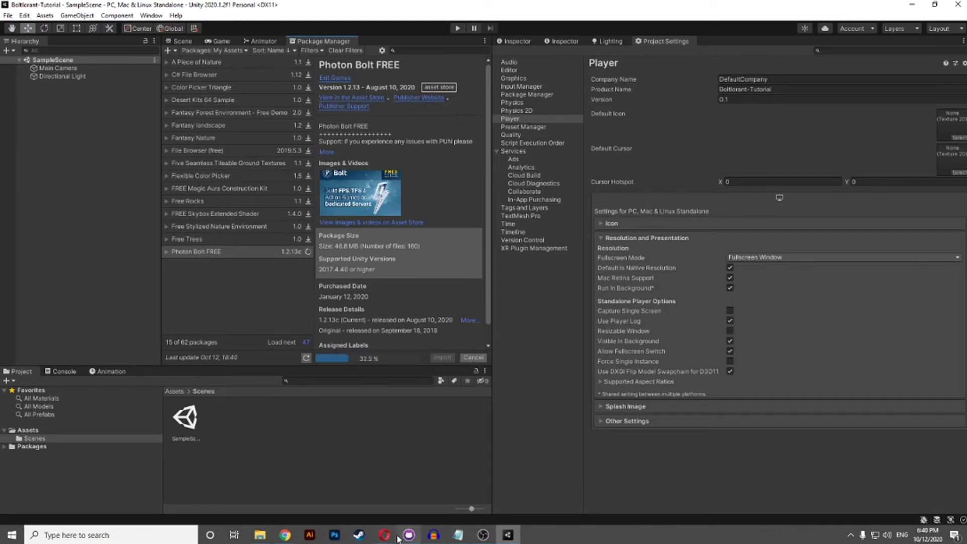
pyautogui.moveTo(285, 535)
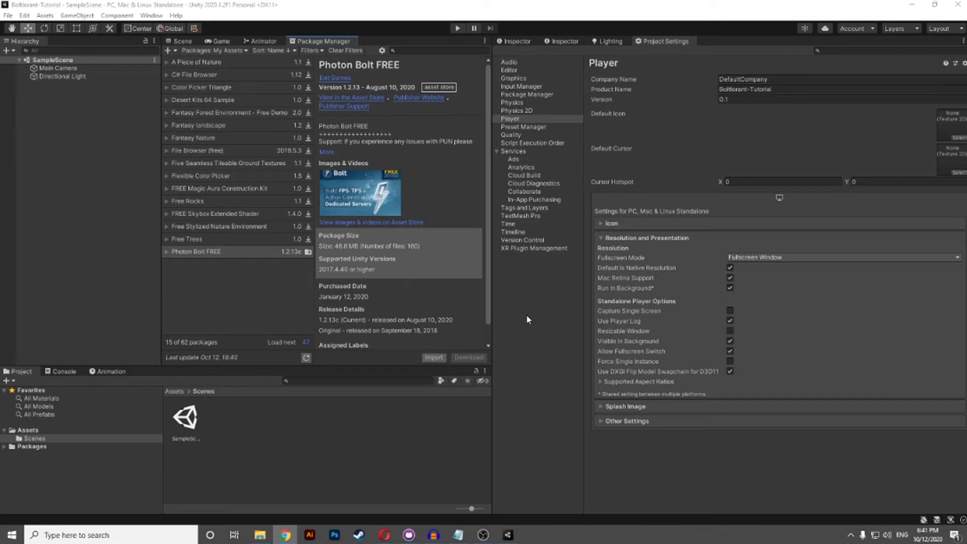
# - Import all Photon Bolt FREE files, including the Gizmos, Photon and Plugins folders
pyautogui.click(434, 357)
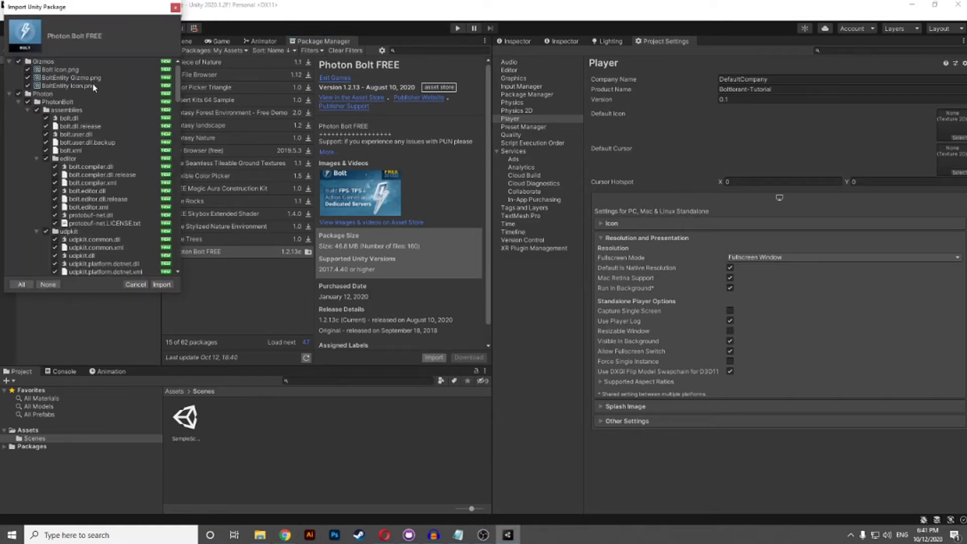
pyautogui.click(18, 101)
pyautogui.click(19, 109)
pyautogui.click(18, 118)
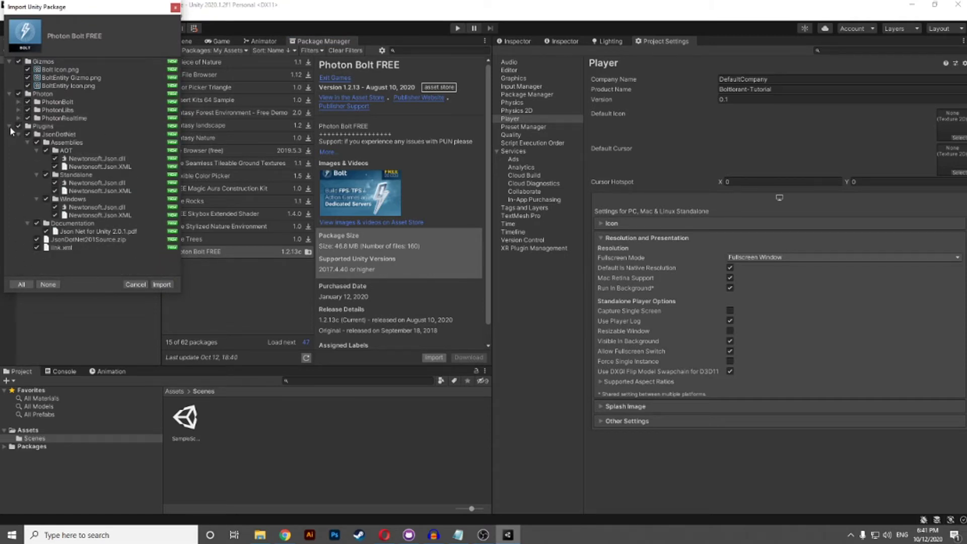
pyautogui.click(18, 135)
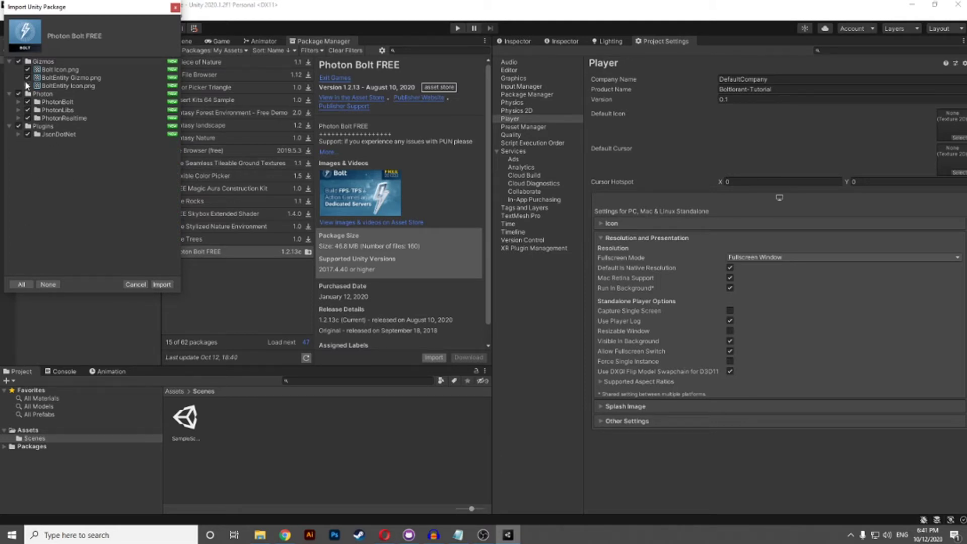
pyautogui.click(9, 62)
pyautogui.click(9, 70)
pyautogui.click(9, 78)
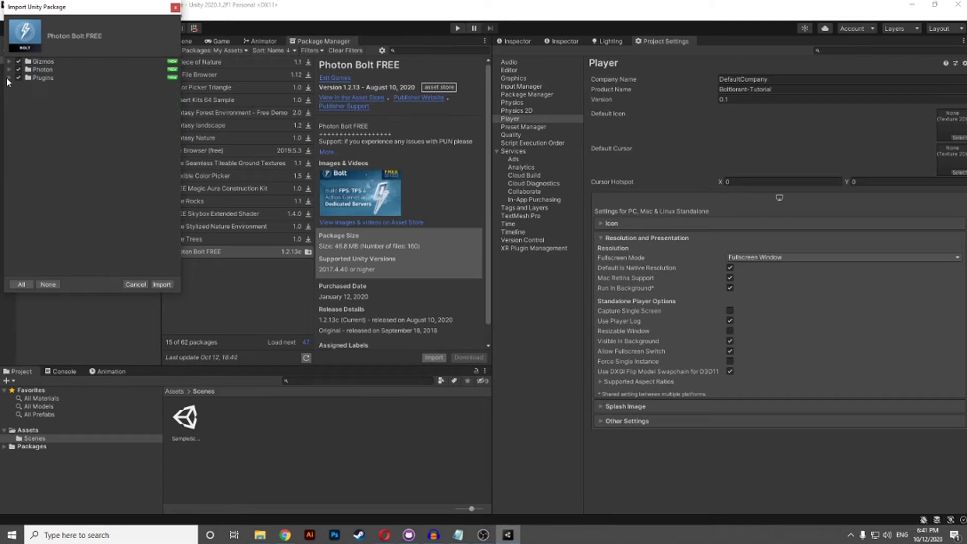
pyautogui.click(161, 284)
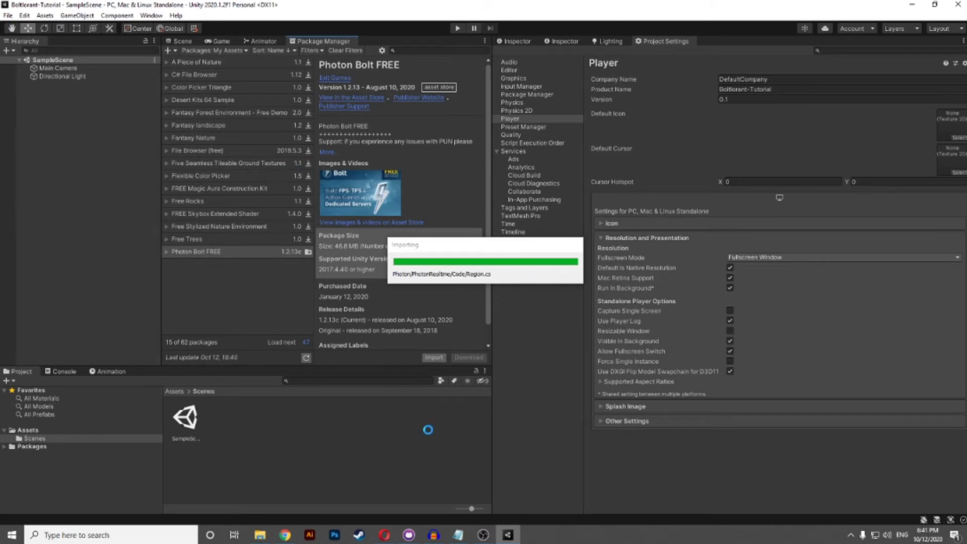
# - Search 'photon bolt' in Opera, open the photonengine.com result, and go to Sign In
pyautogui.moveTo(385, 533)
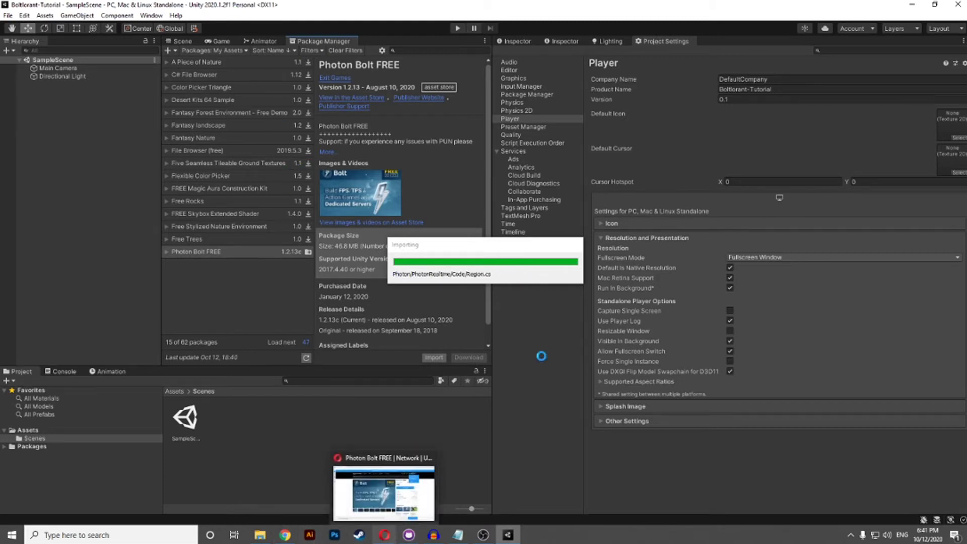
pyautogui.click(366, 502)
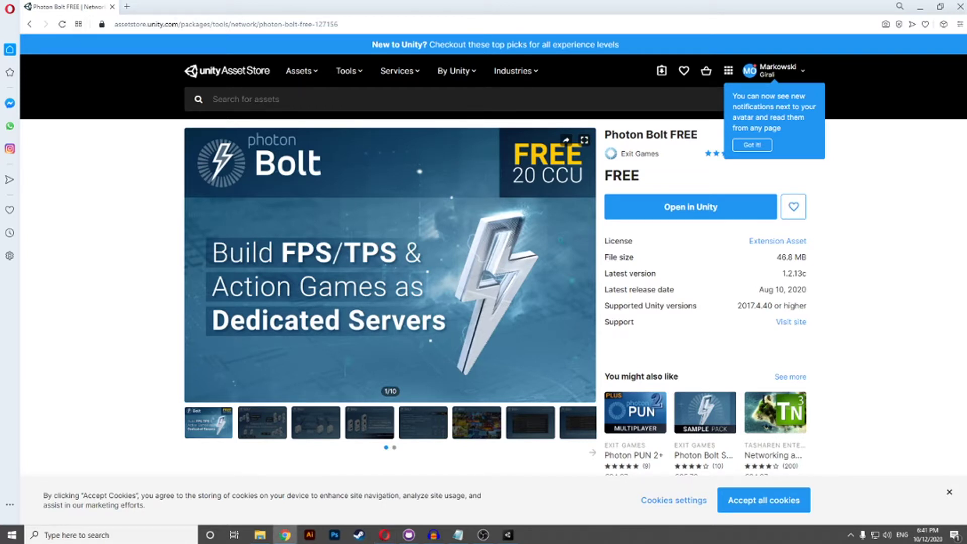
pyautogui.click(326, 24)
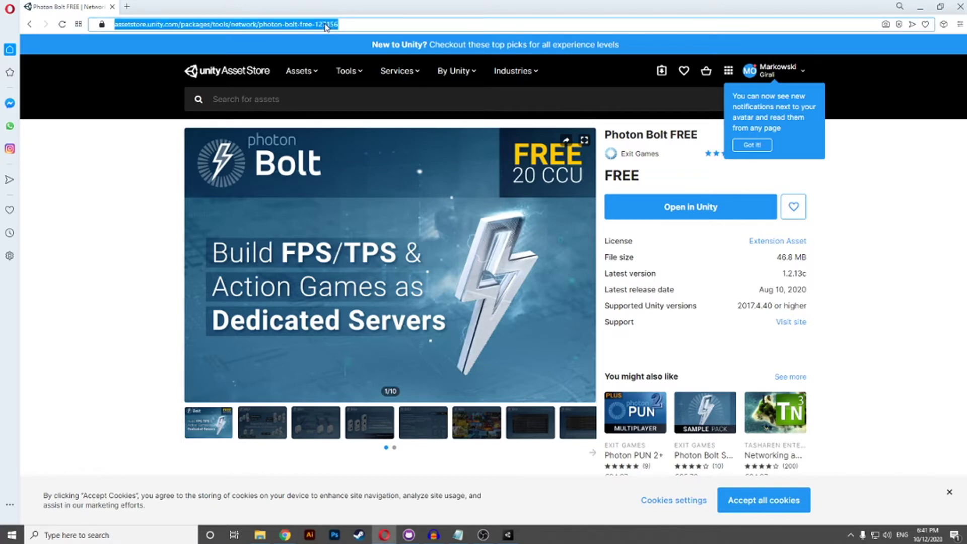
pyautogui.write('photon')
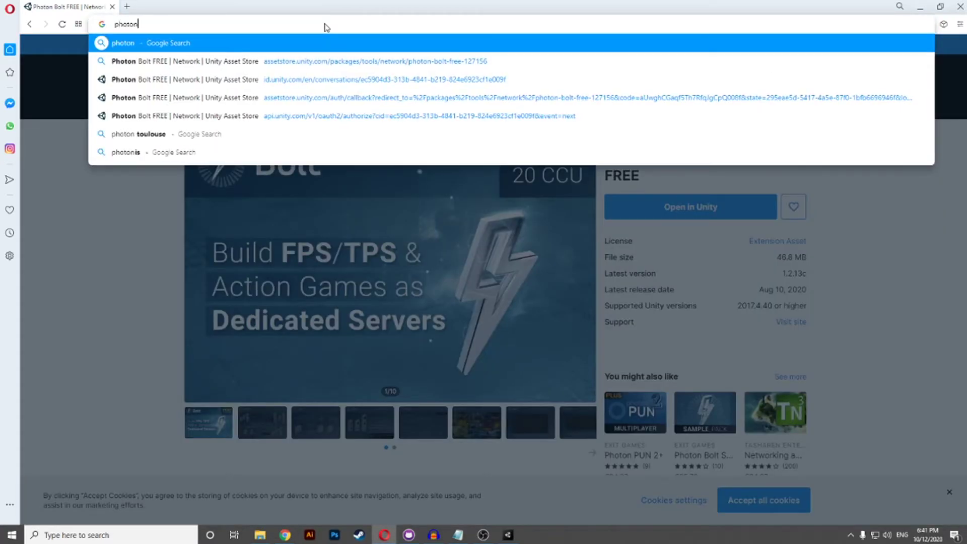
pyautogui.write(' bolt')
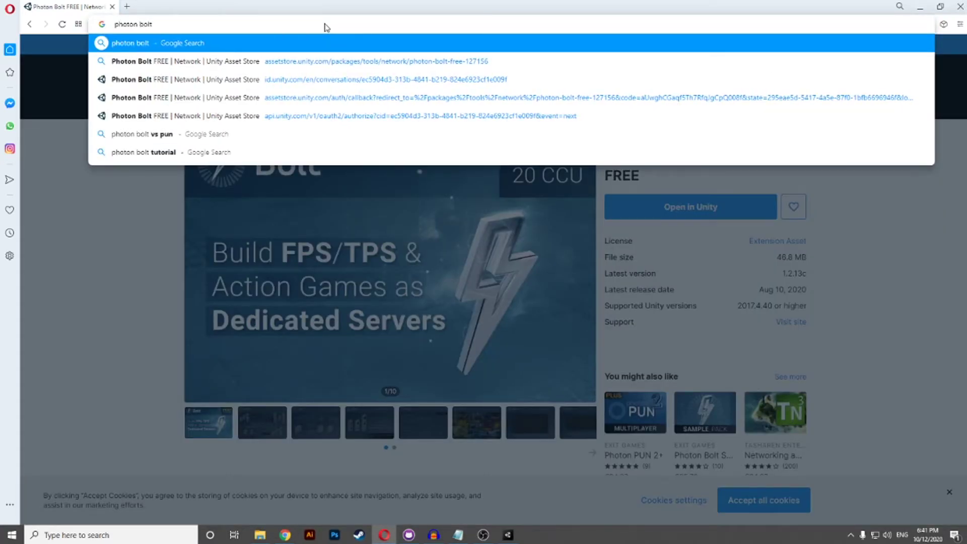
pyautogui.press('Return')
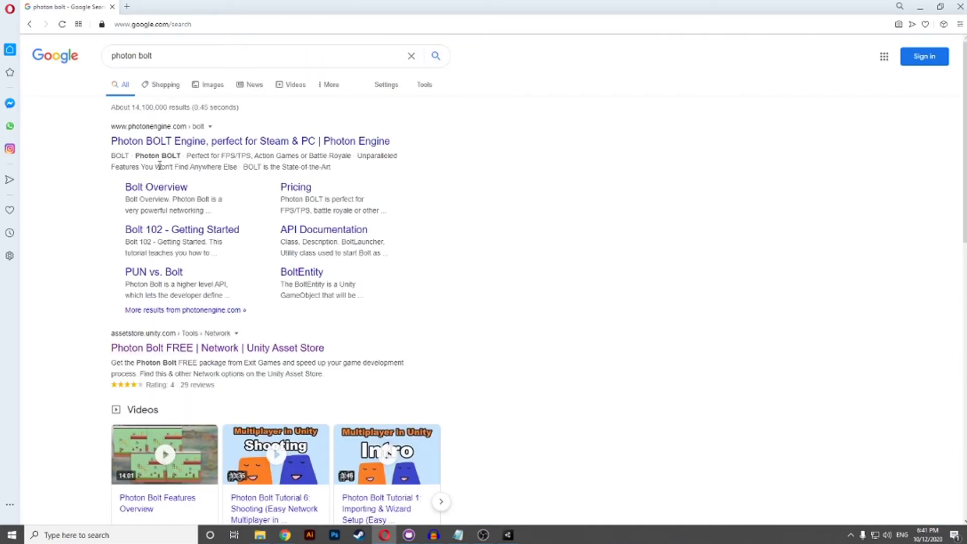
pyautogui.click(161, 145)
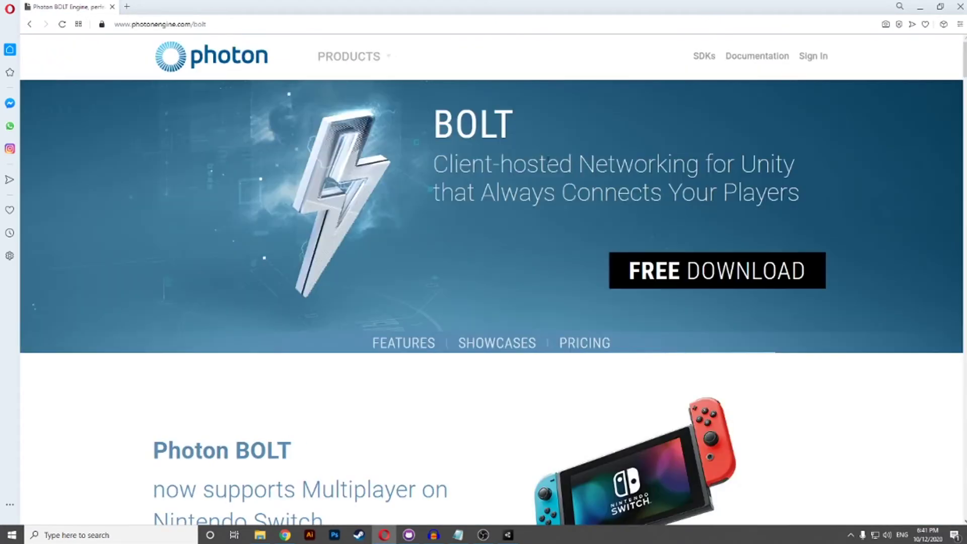
pyautogui.click(812, 56)
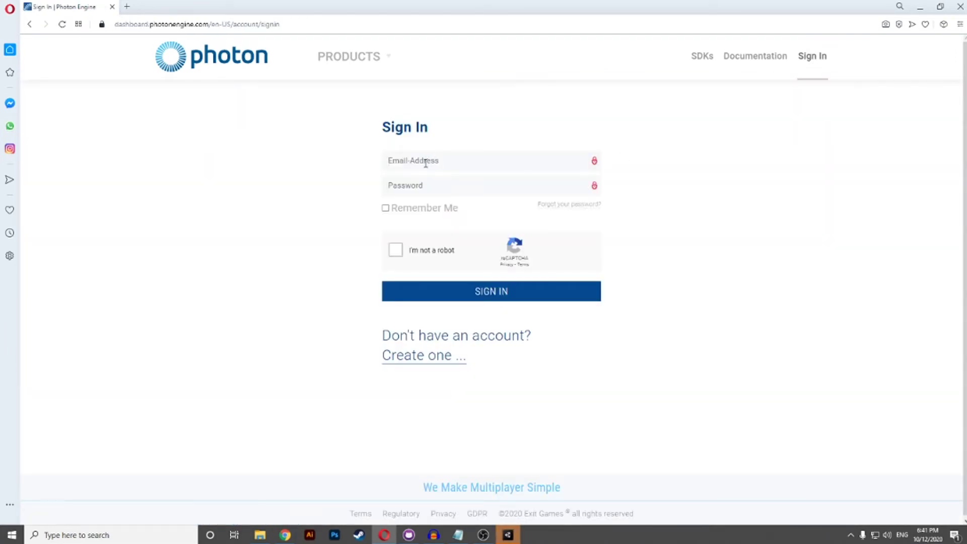
# - Enter an e-mail address and password on the sign-in form, then clear both fields
pyautogui.press('Tab')
pyautogui.write('***')
pyautogui.press('BackSpace')
pyautogui.press('BackSpace')
pyautogui.hotkey('shift', 'Tab')
pyautogui.hotkey('ctrl', 'c')
pyautogui.press('BackSpace')
# - On the account creation page, paste the e-mail address, solve the boat captcha, and register
pyautogui.click(409, 364)
pyautogui.click(421, 201)
pyautogui.hotkey('ctrl', 'v')
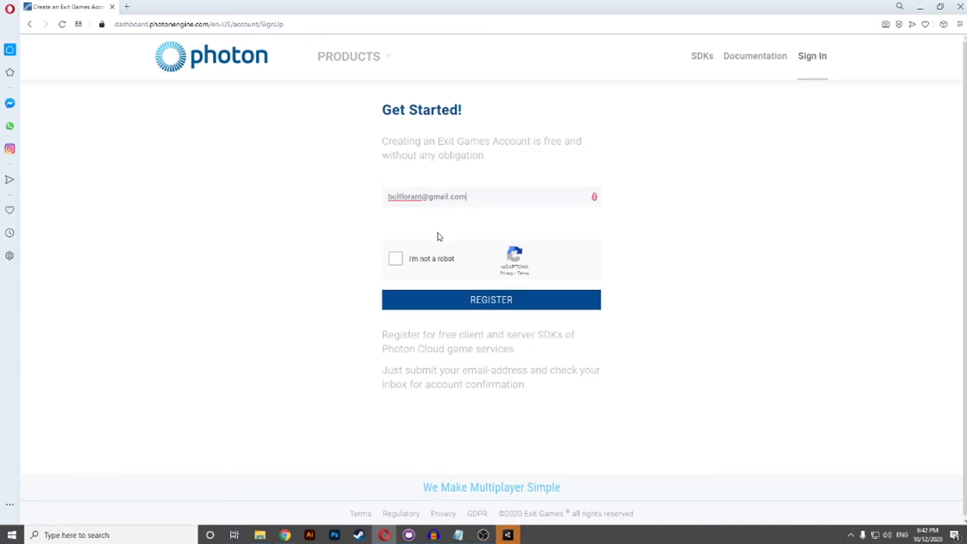
pyautogui.click(396, 259)
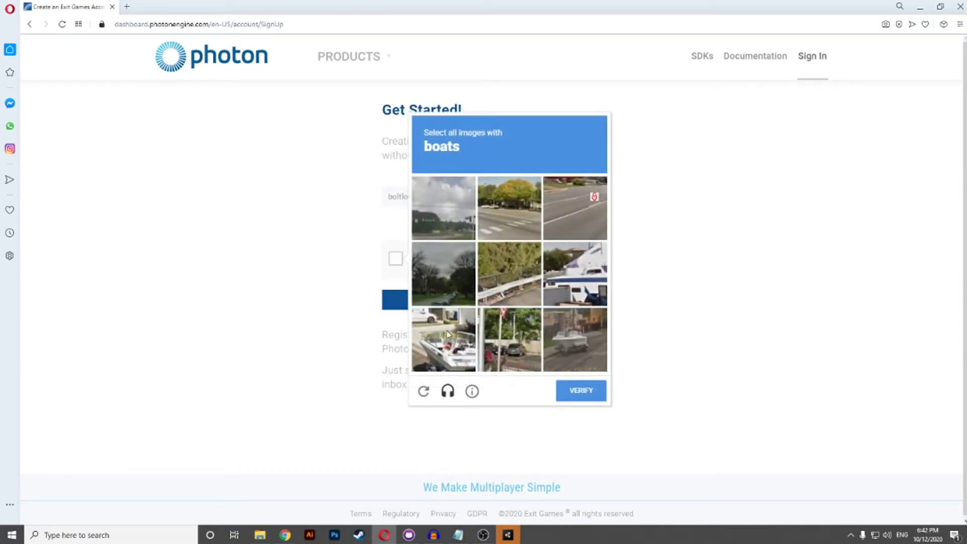
pyautogui.click(572, 262)
pyautogui.click(435, 347)
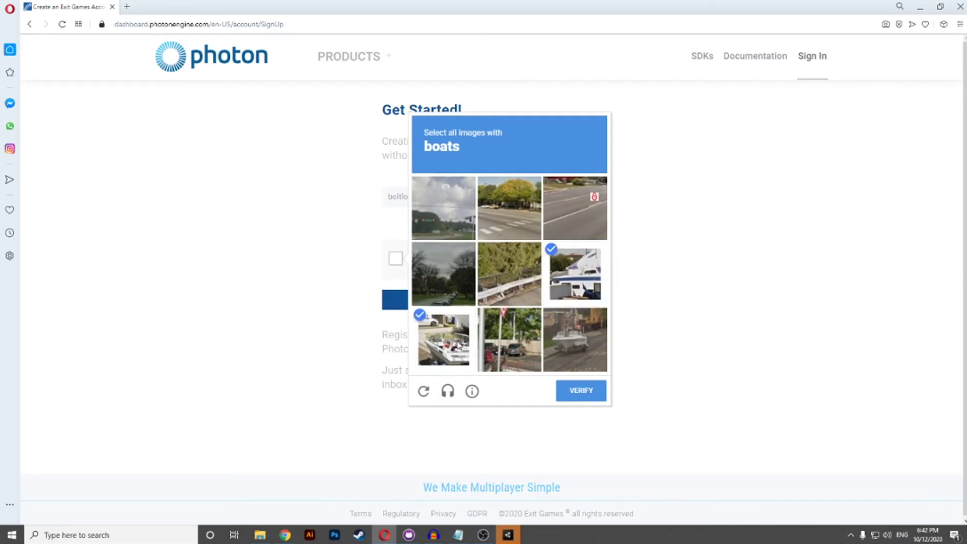
pyautogui.click(568, 353)
pyautogui.click(574, 391)
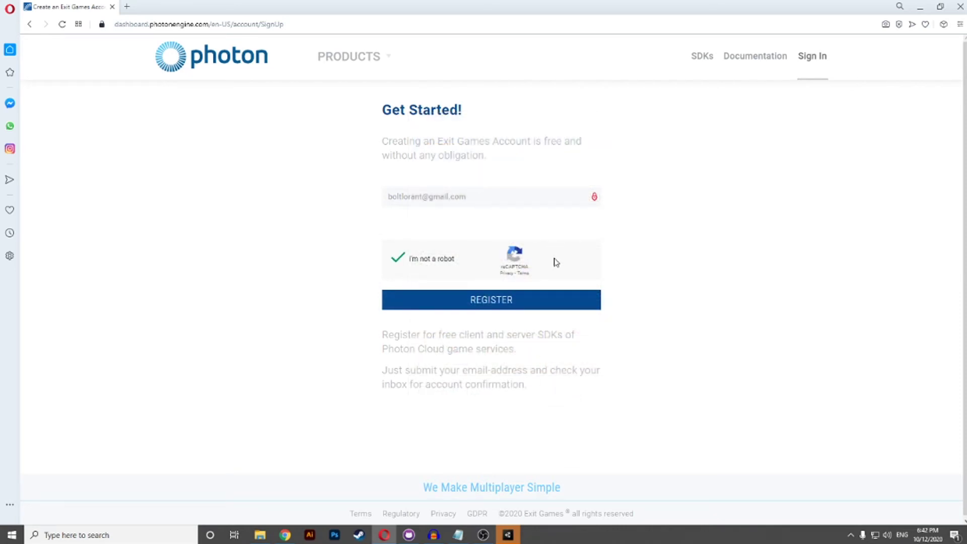
pyautogui.click(513, 300)
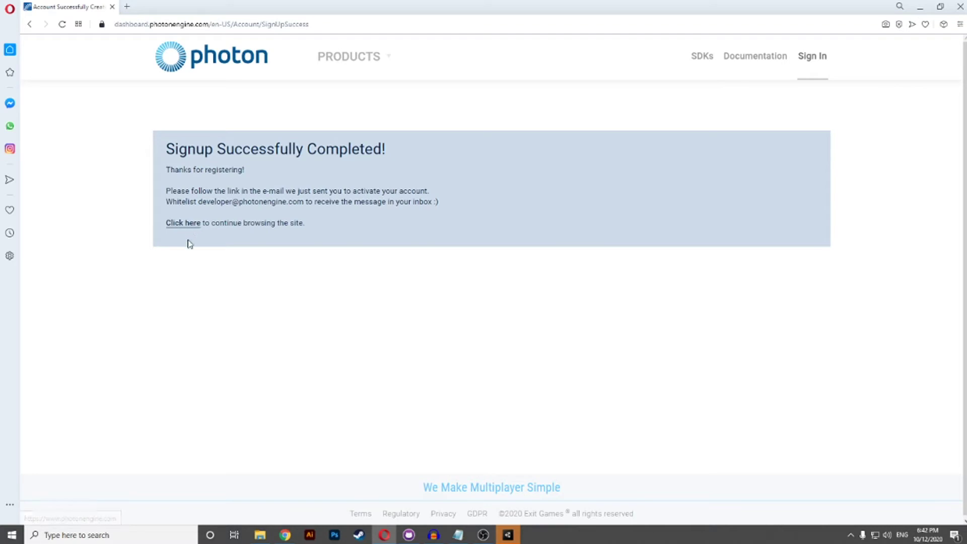
# - Go from the Photon home page to the Photon sign-in page
pyautogui.click(183, 223)
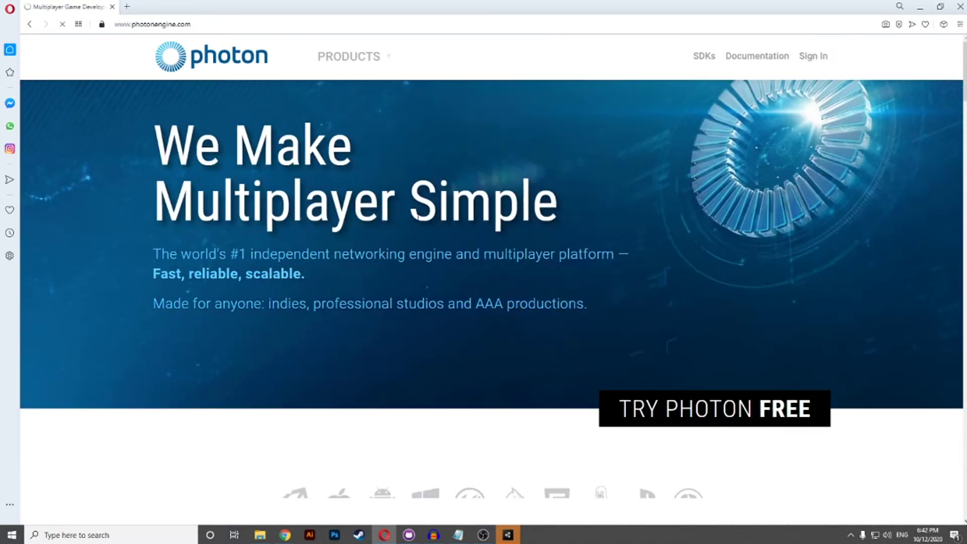
pyautogui.click(807, 58)
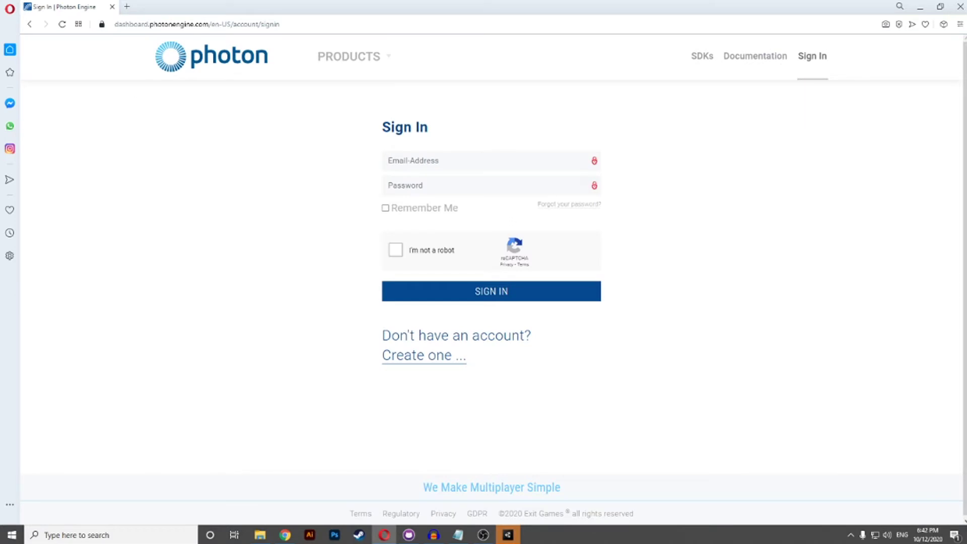
pyautogui.hotkey('alt', 'Tab')
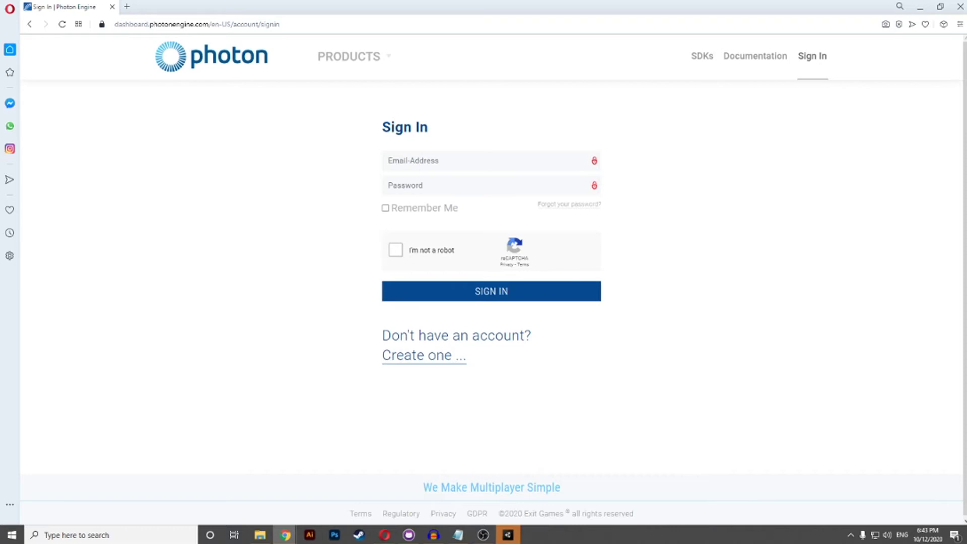
# - Sign in with the suggested account e-mail and password, ticking Remember Me and the reCAPTCHA
pyautogui.click(476, 164)
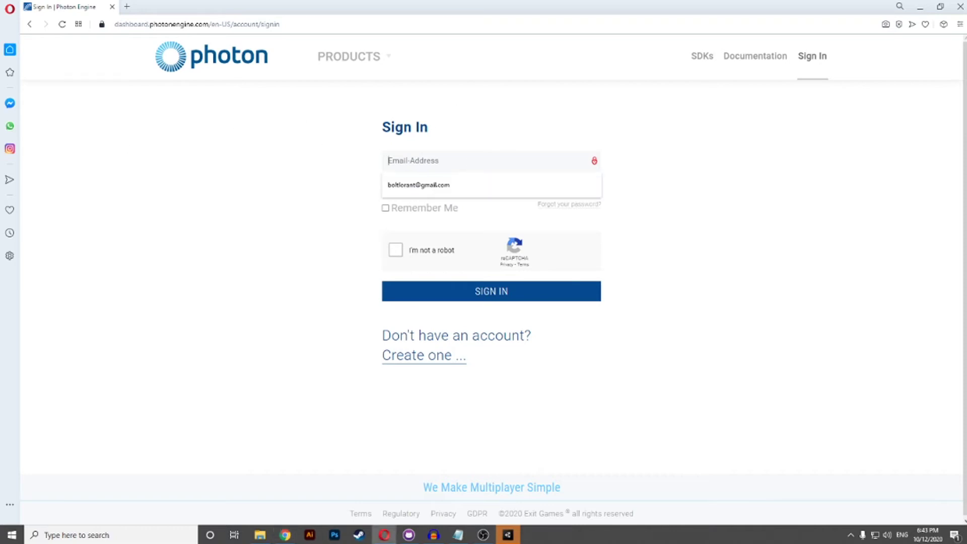
pyautogui.press('Down')
pyautogui.press('Return')
pyautogui.click(420, 181)
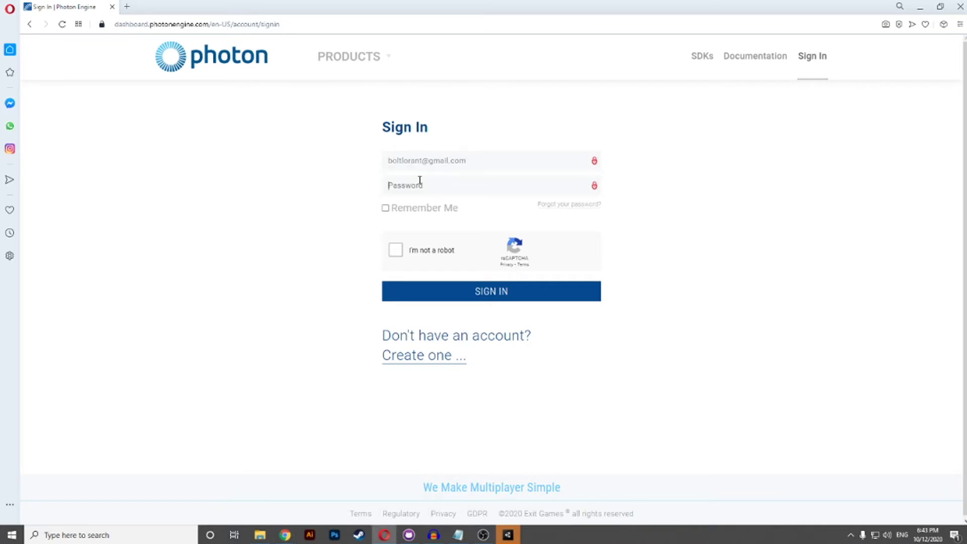
pyautogui.write('•••')
pyautogui.click(399, 211)
pyautogui.click(395, 250)
pyautogui.click(469, 296)
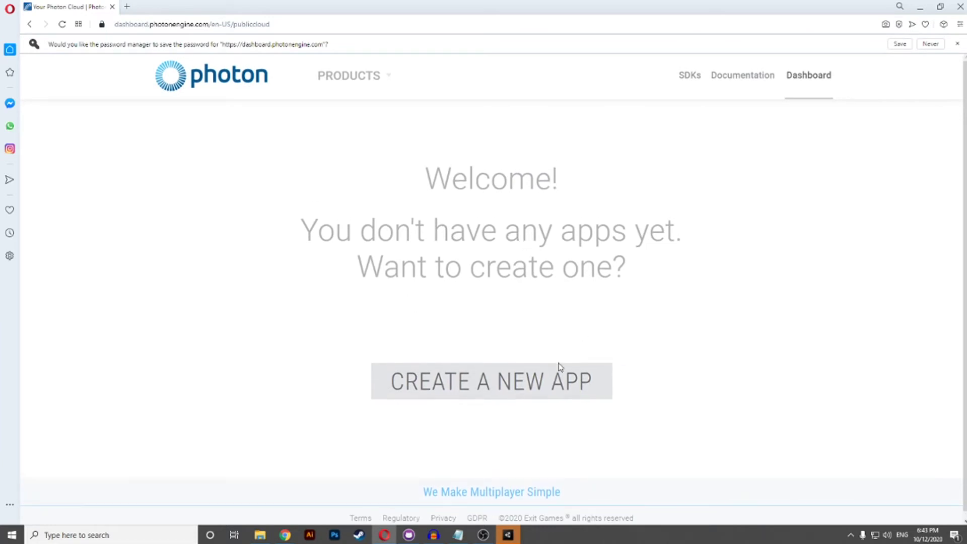
# - Open Your Applications from the Photon dashboard menu and choose CREATE A NEW APP
pyautogui.click(222, 75)
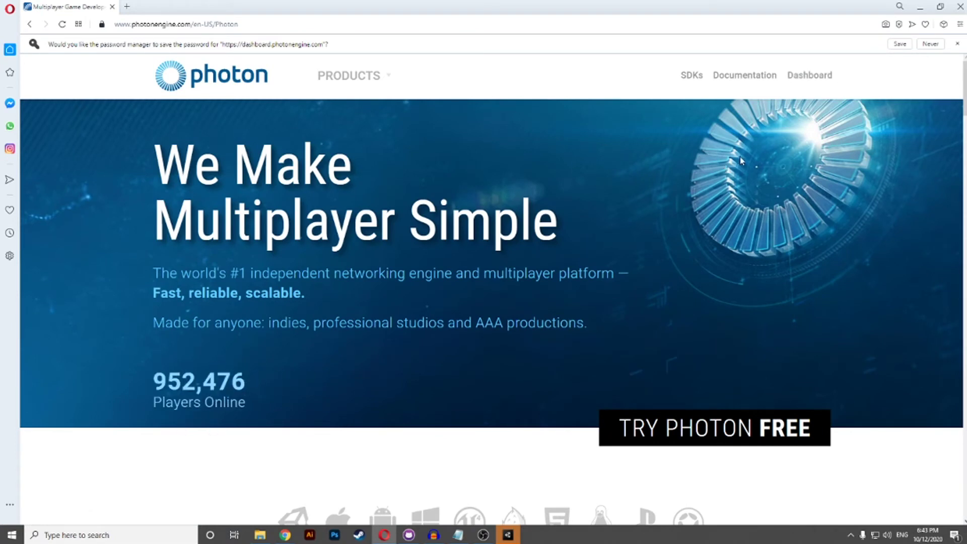
pyautogui.moveTo(805, 83)
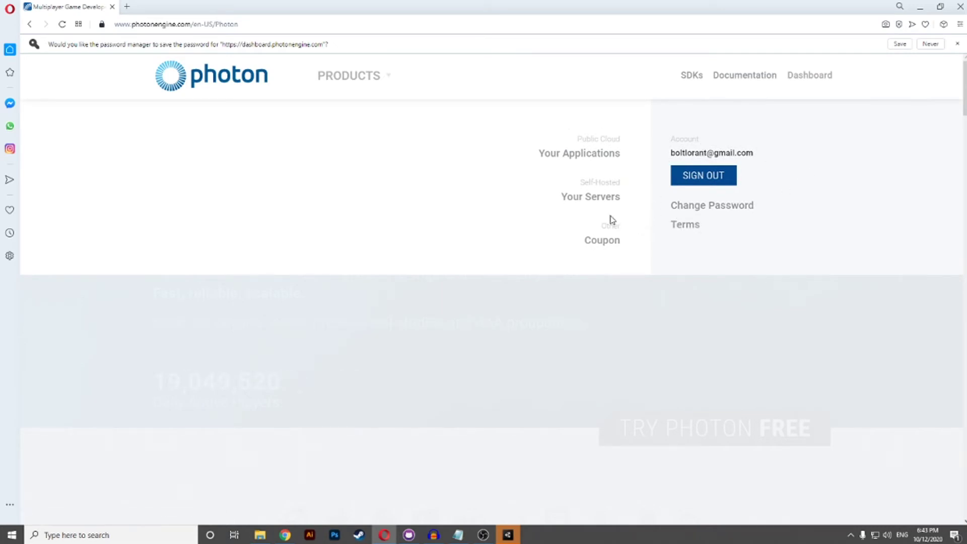
pyautogui.click(591, 154)
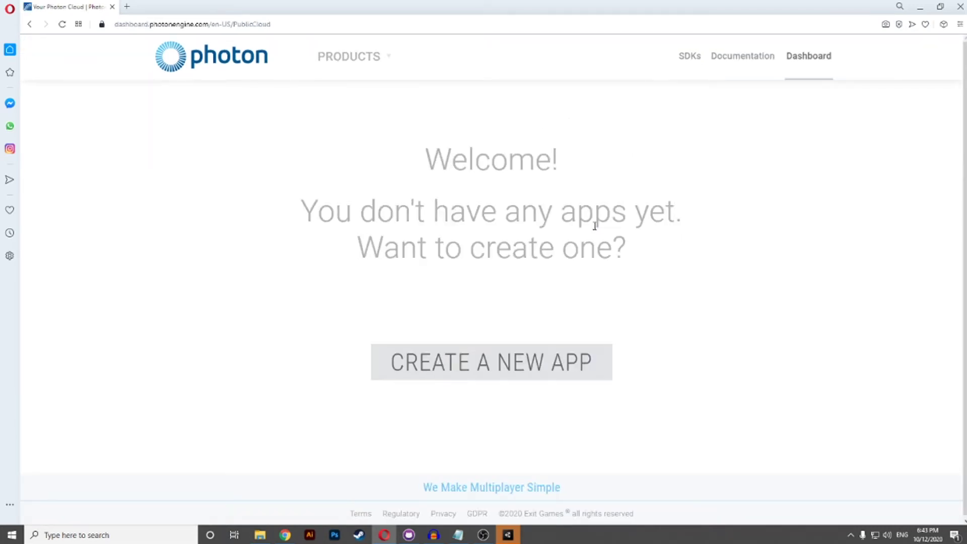
pyautogui.click(472, 364)
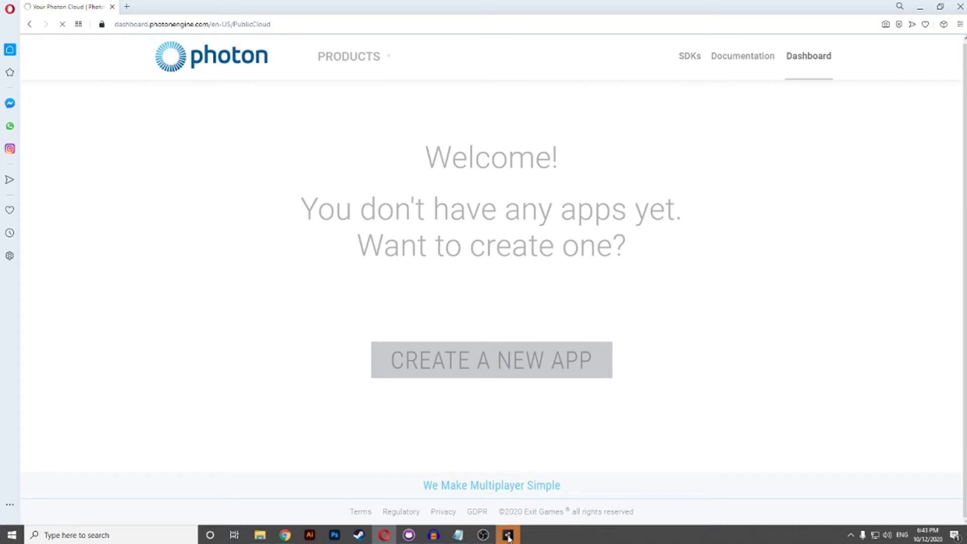
pyautogui.moveTo(508, 537)
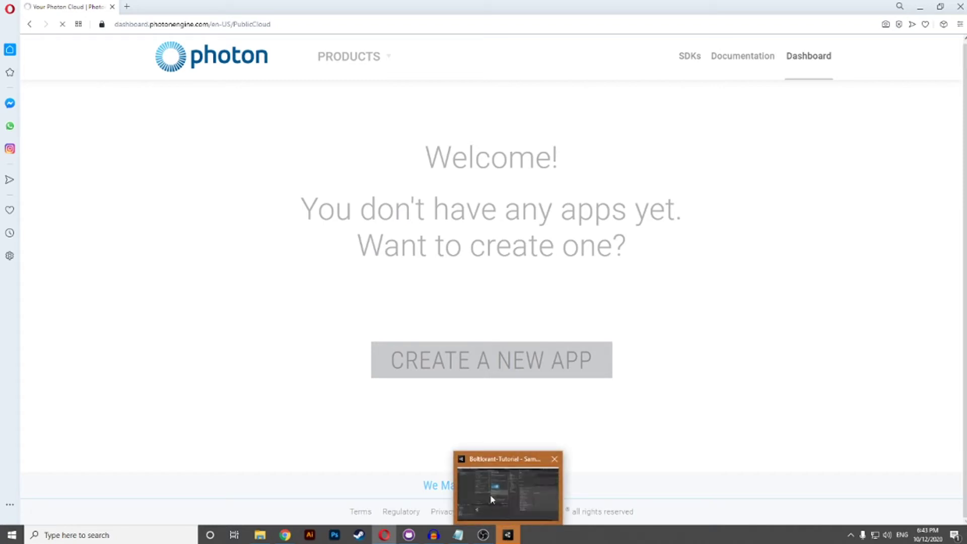
pyautogui.click(490, 493)
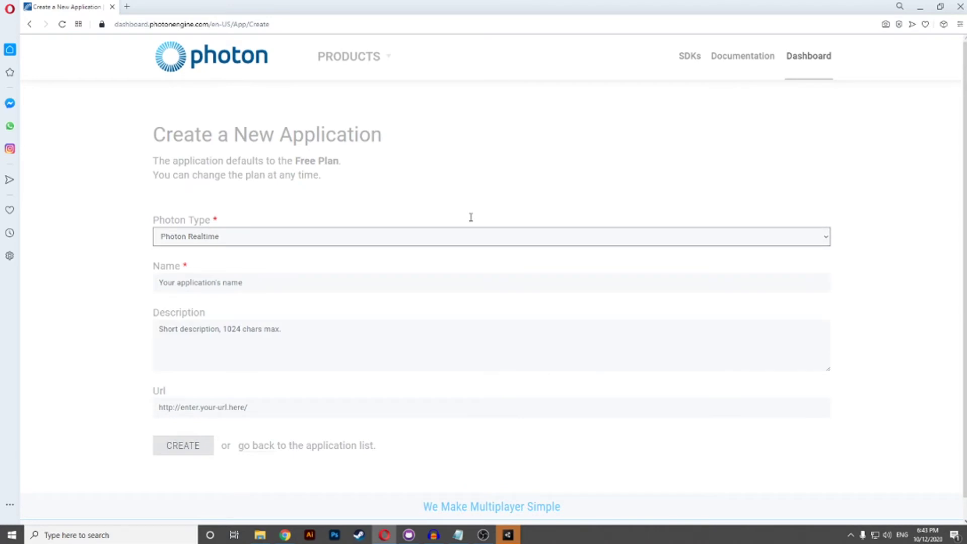
# - Create a new Photon BOLT application named 'Boltlorant'
pyautogui.click(334, 240)
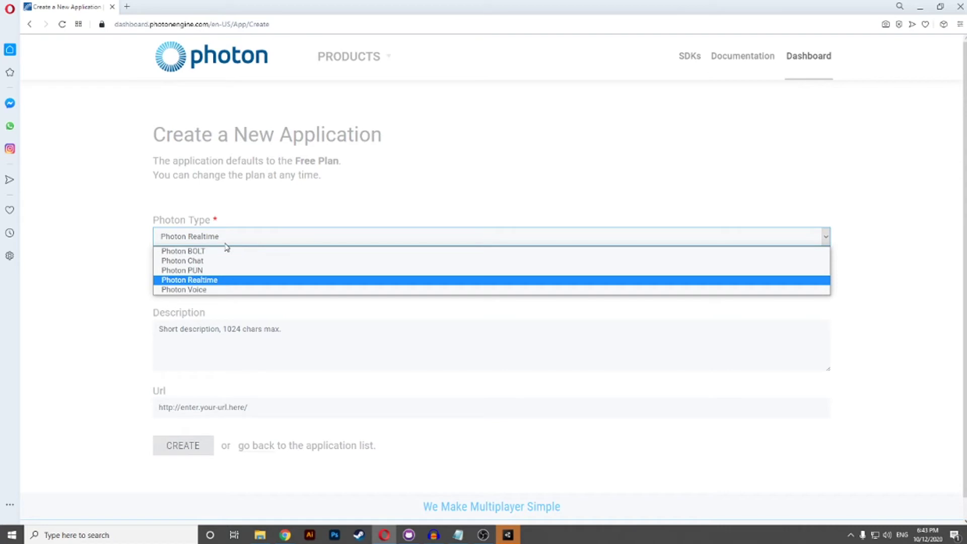
pyautogui.click(201, 252)
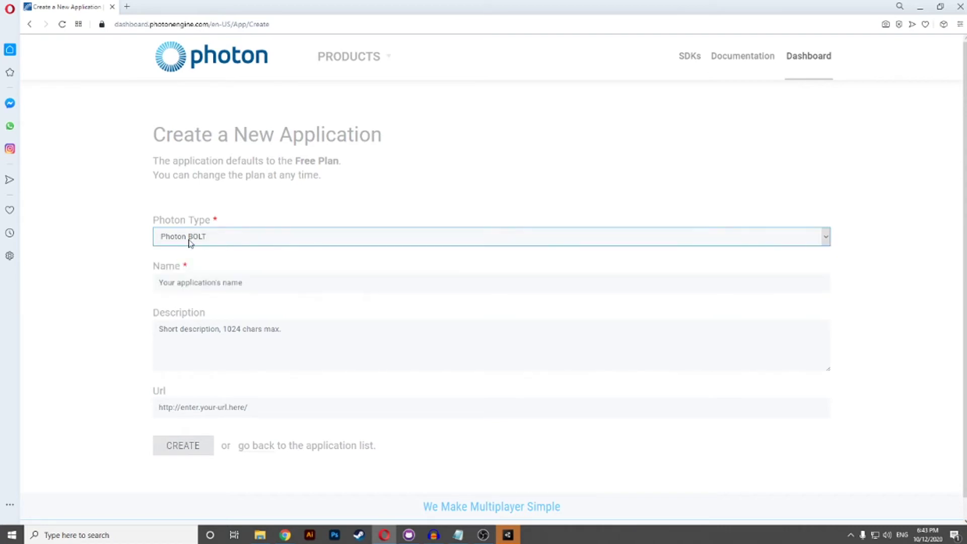
pyautogui.click(218, 286)
pyautogui.write('Boltlorant')
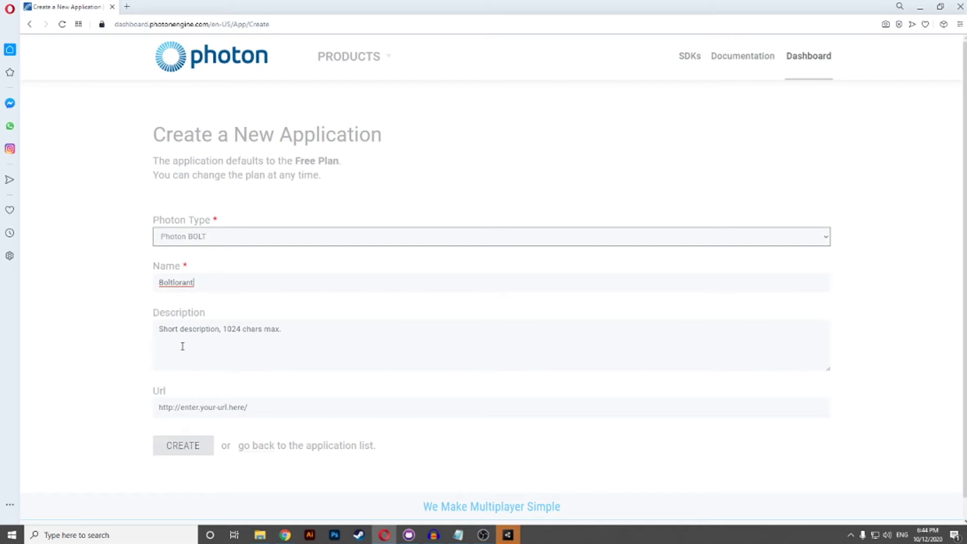
pyautogui.scroll(-1, 246, 408)
pyautogui.click(175, 442)
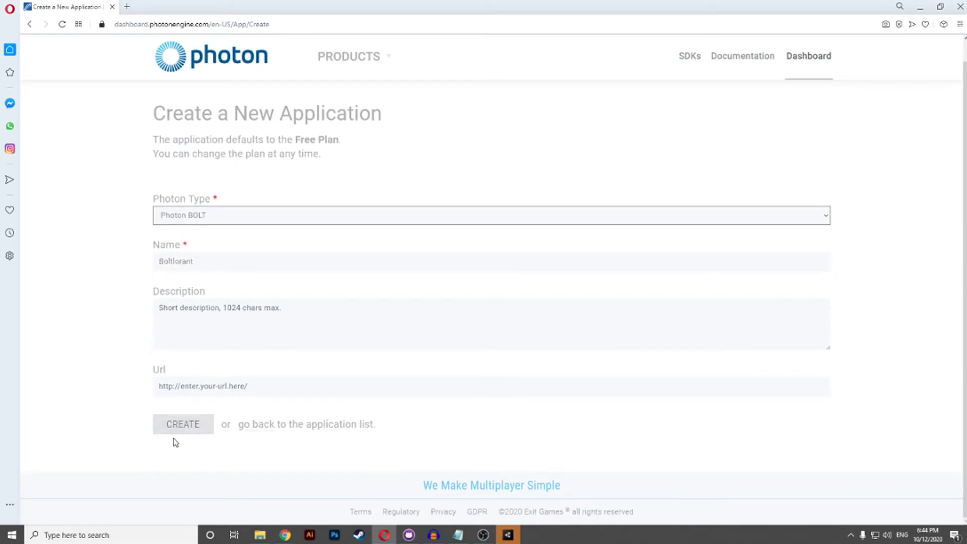
pyautogui.click(172, 426)
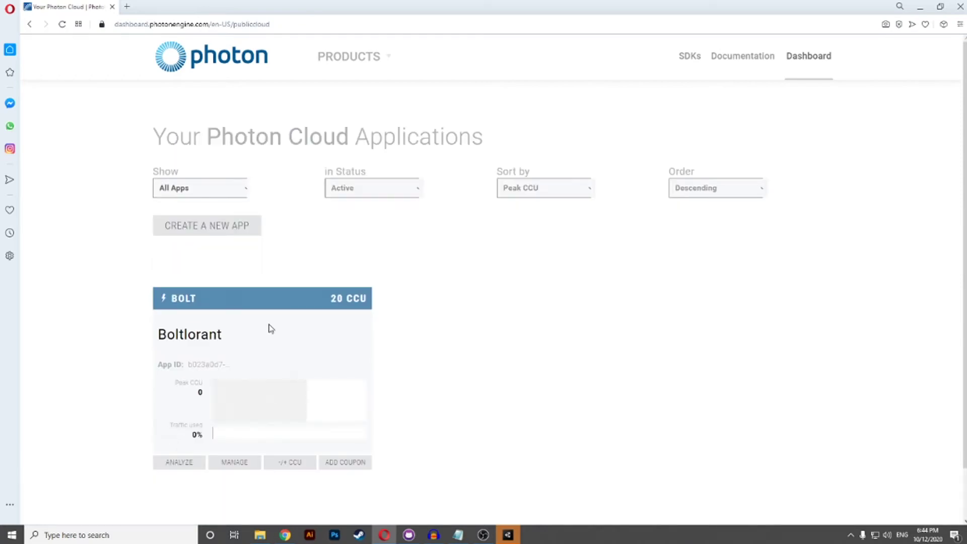
# - Reveal and copy Boltlorant's full App ID, then switch back to the Unity editor
pyautogui.scroll(-1, 290, 355)
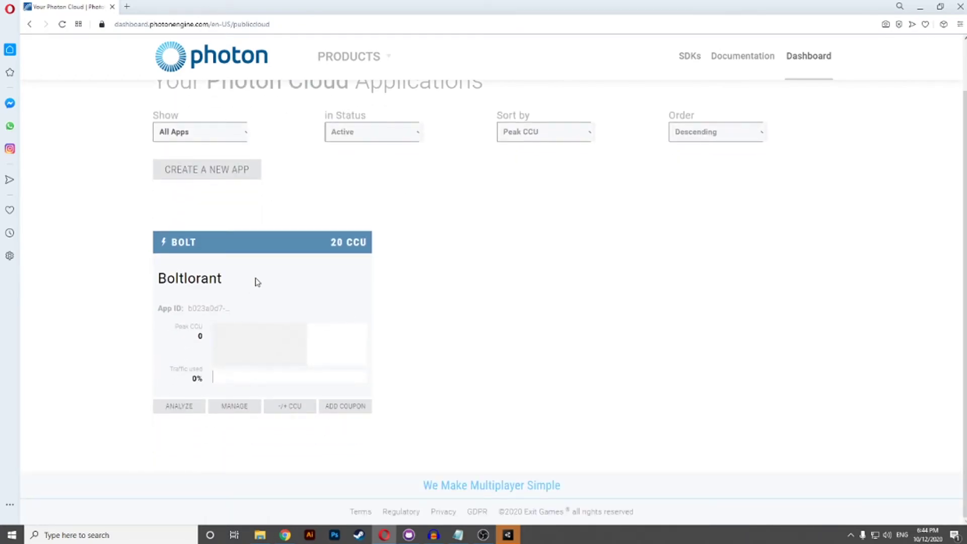
pyautogui.click(198, 308)
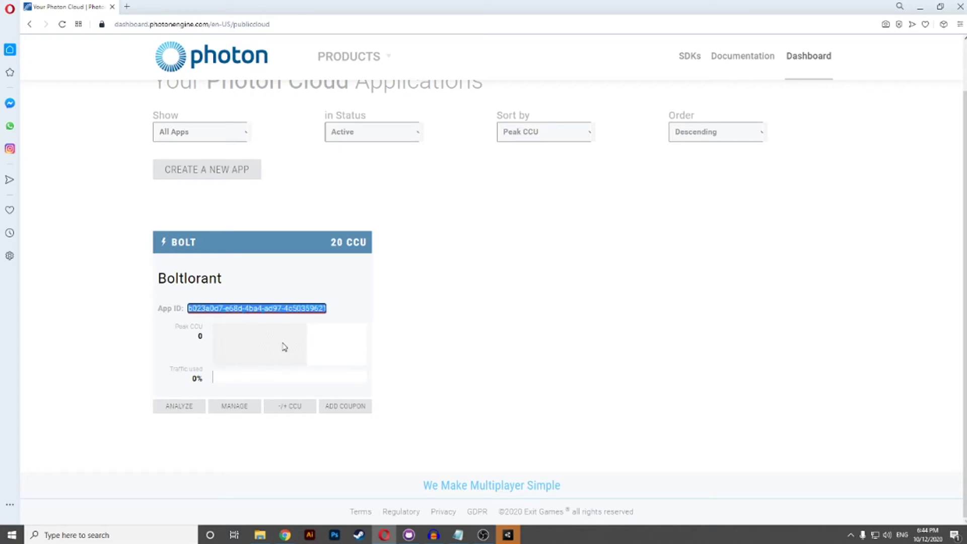
pyautogui.click(465, 305)
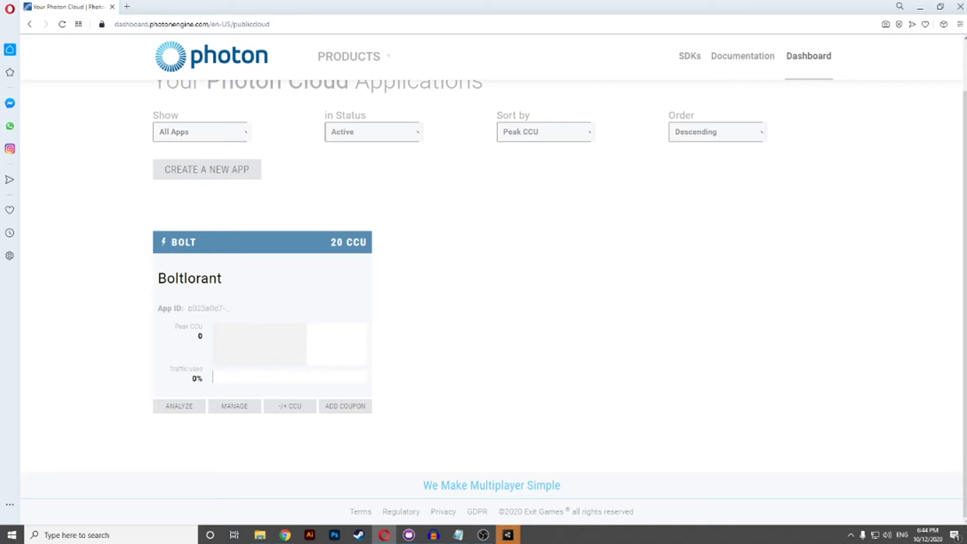
pyautogui.click(515, 538)
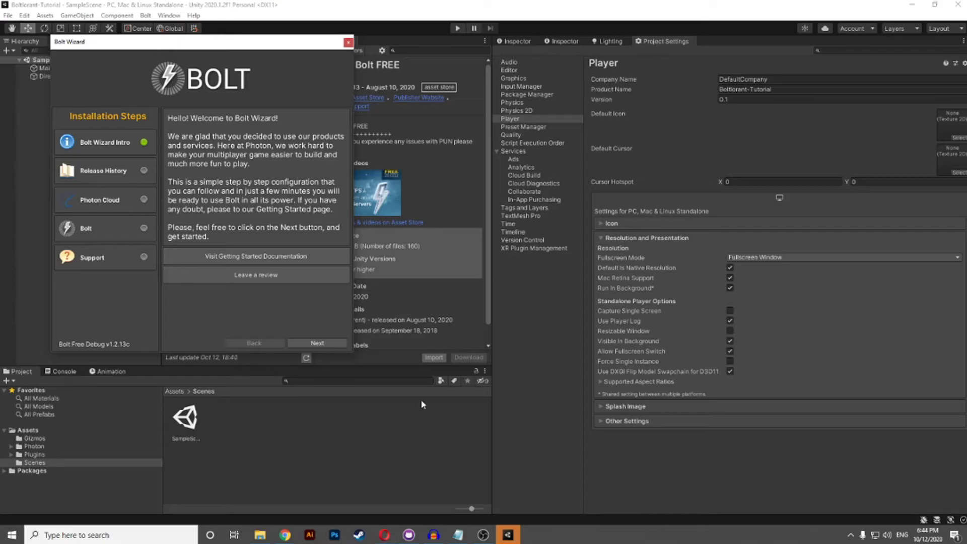
# - Advance the Bolt Wizard to Photon Cloud setup and paste the copied Boltlorant App ID
pyautogui.click(318, 344)
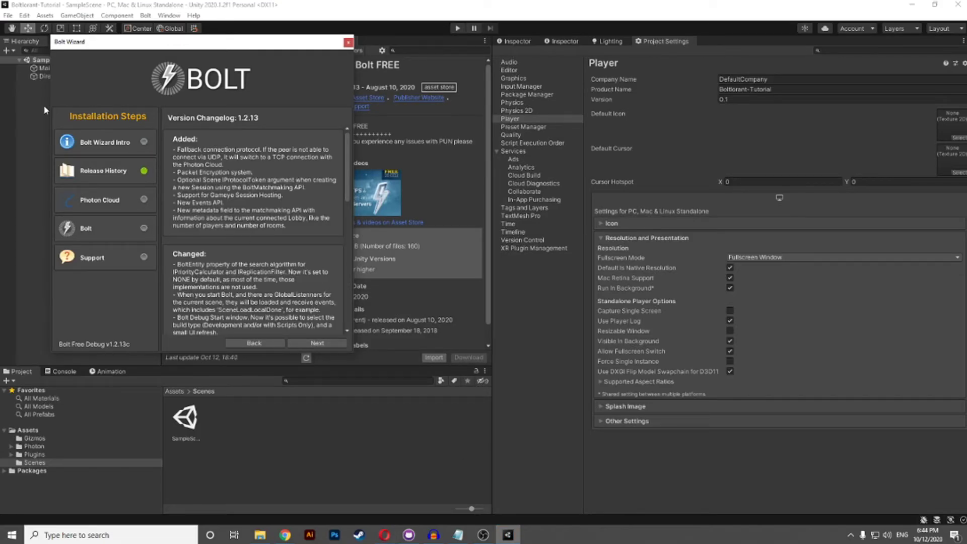
pyautogui.click(255, 343)
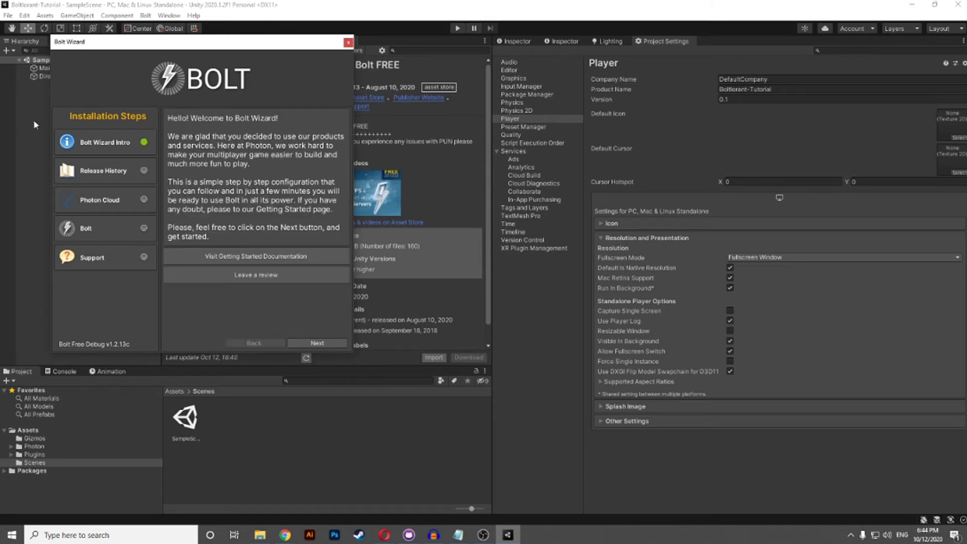
pyautogui.click(330, 346)
pyautogui.scroll(-5, 322, 261)
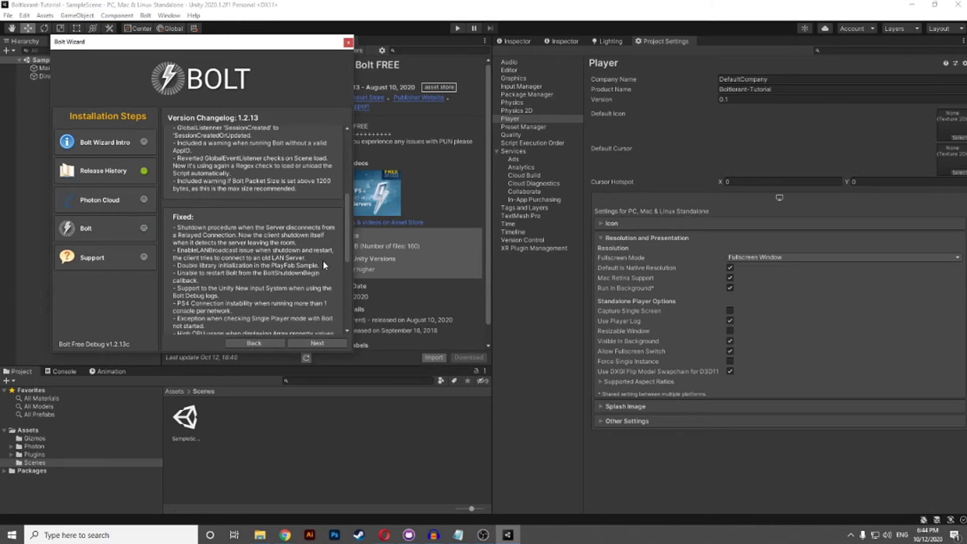
pyautogui.click(318, 343)
pyautogui.click(229, 196)
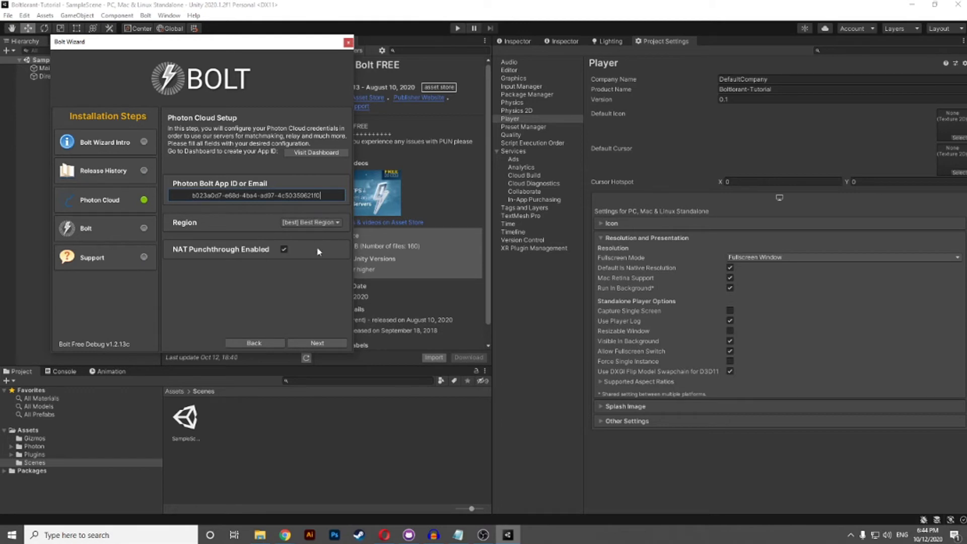
# - Keep [best] Best Region as the server region and continue to Bolt Setup
pyautogui.click(318, 225)
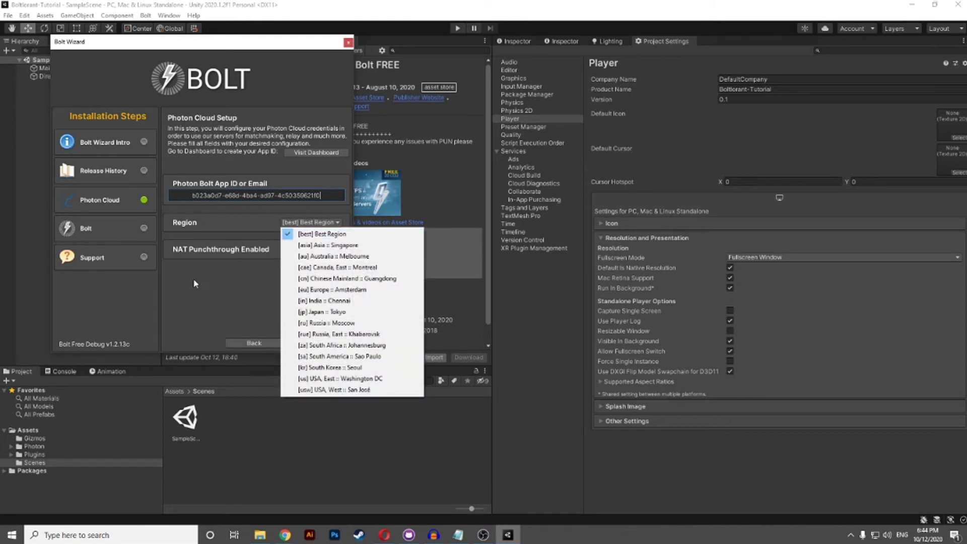
pyautogui.click(305, 231)
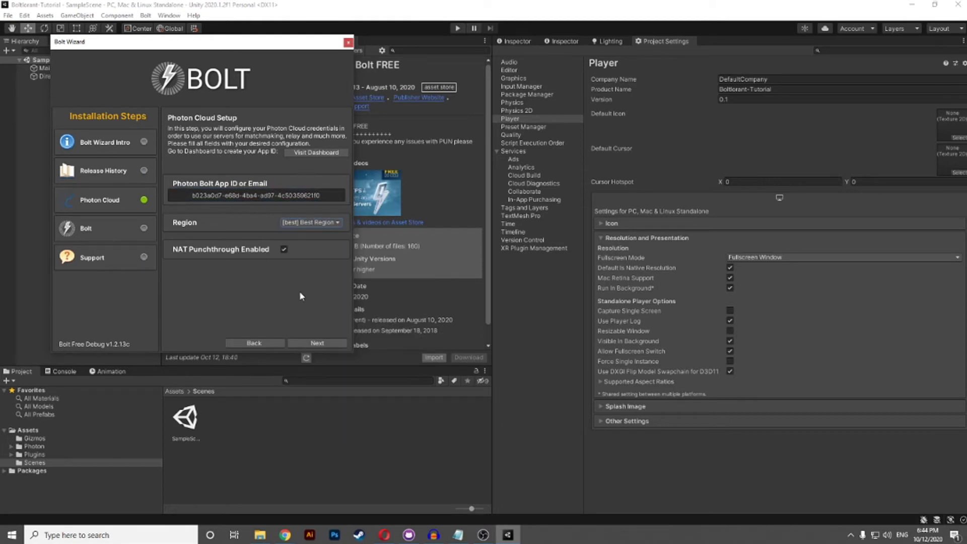
pyautogui.click(325, 342)
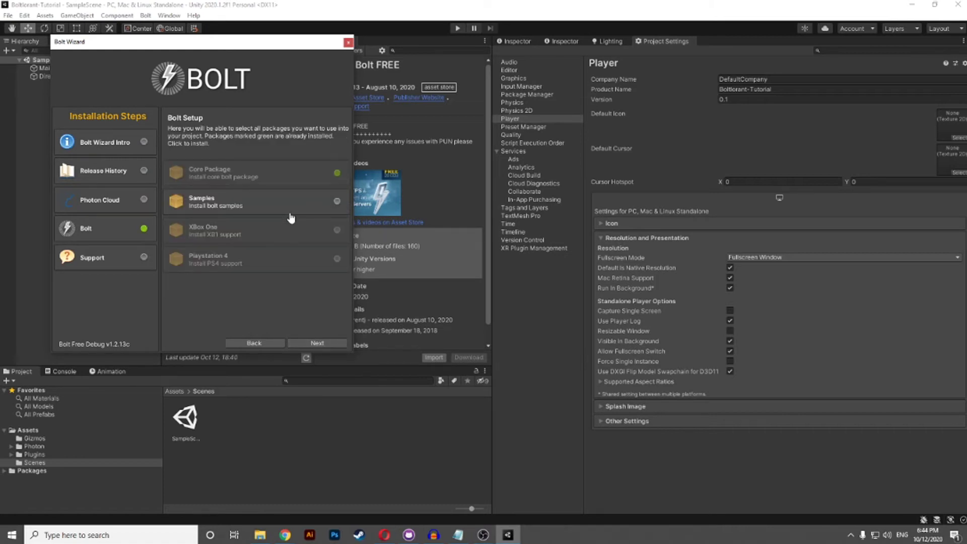
# - Install the Bolt Samples package, finish the wizard, and confirm compiling all Bolt assets
pyautogui.click(292, 170)
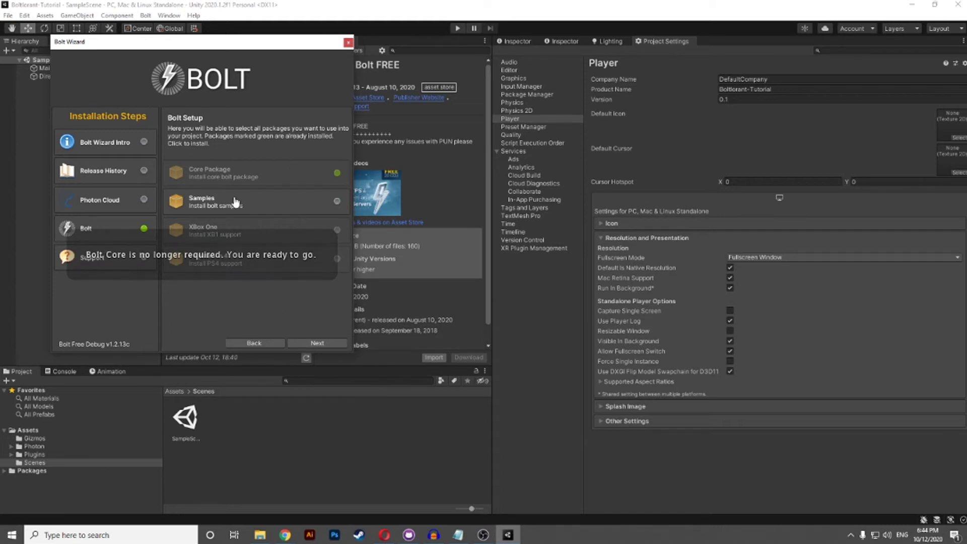
pyautogui.click(272, 213)
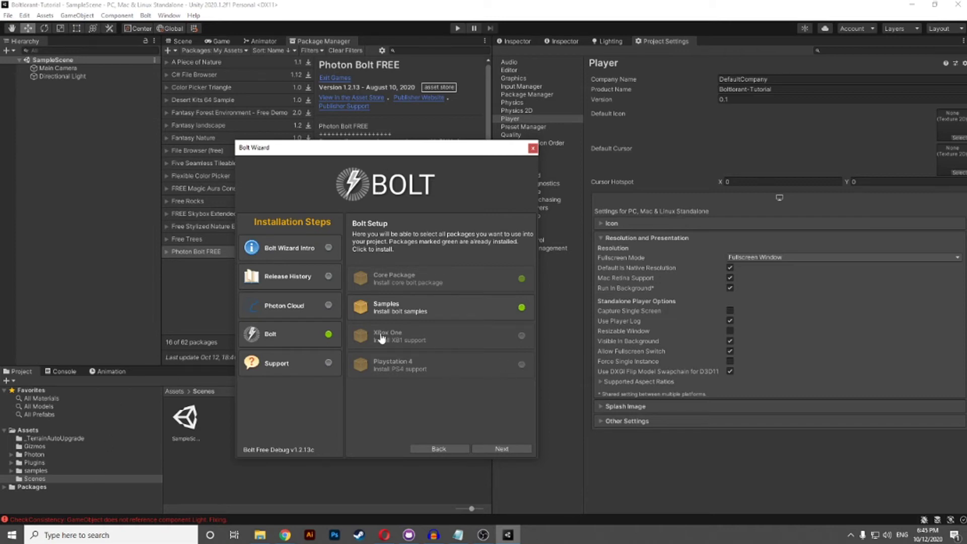
pyautogui.click(522, 311)
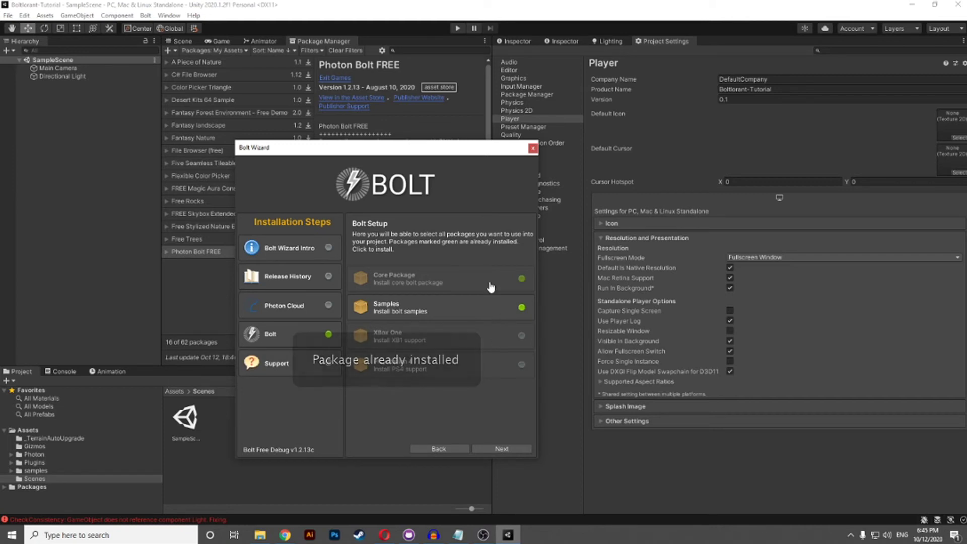
pyautogui.click(487, 449)
pyautogui.click(488, 450)
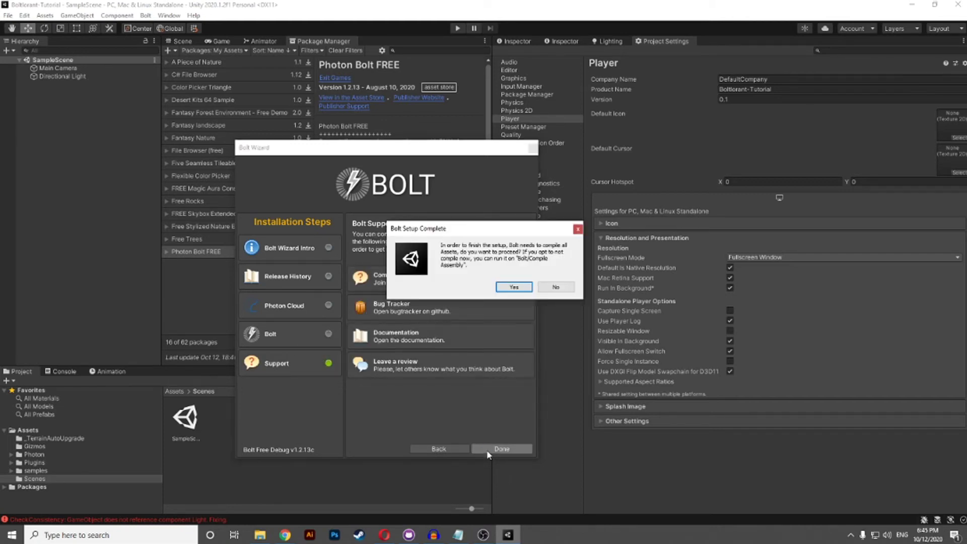
pyautogui.click(514, 286)
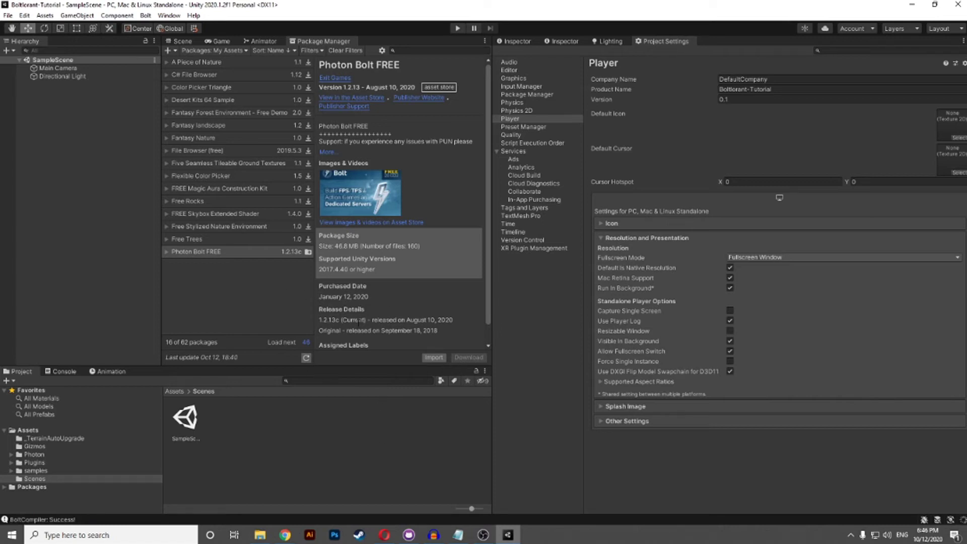
# - Delete the SampleScene asset from Scenes and the samples folder from Assets
pyautogui.click(36, 471)
pyautogui.click(36, 479)
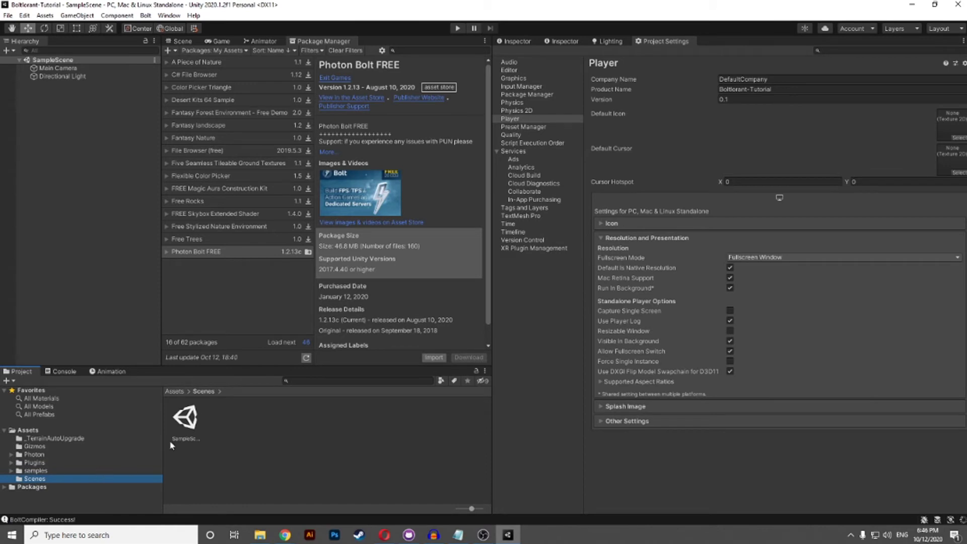
pyautogui.click(186, 478)
pyautogui.click(185, 419)
pyautogui.press('Delete')
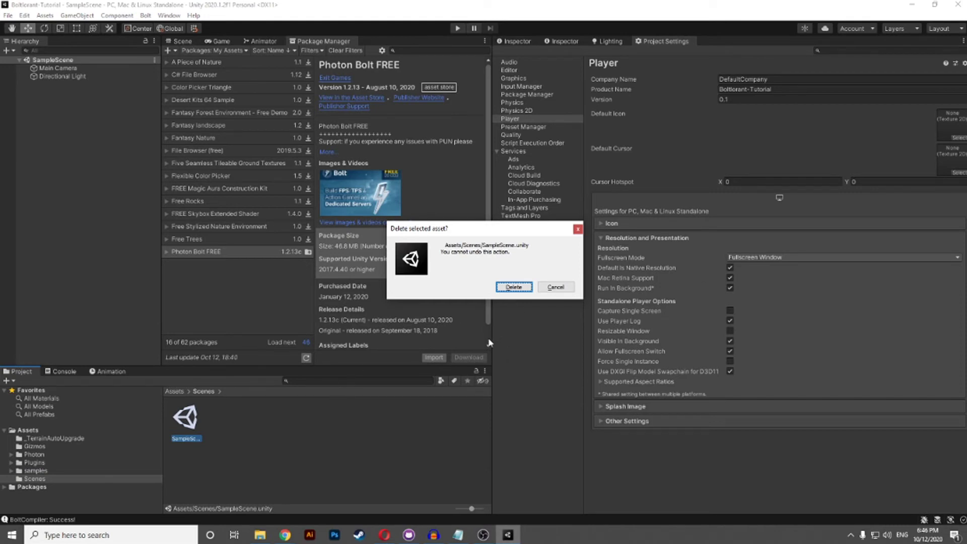
pyautogui.press('Return')
pyautogui.click(54, 471)
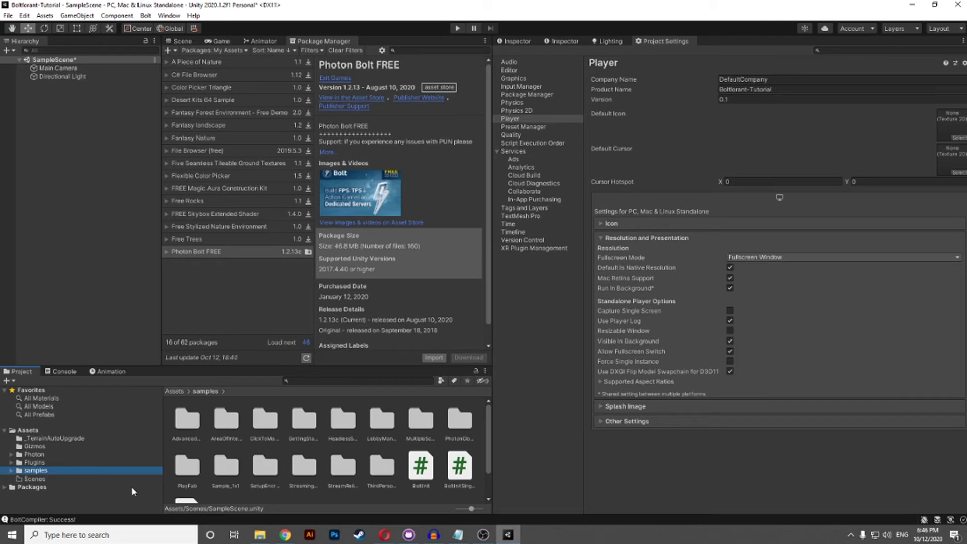
pyautogui.press('Delete')
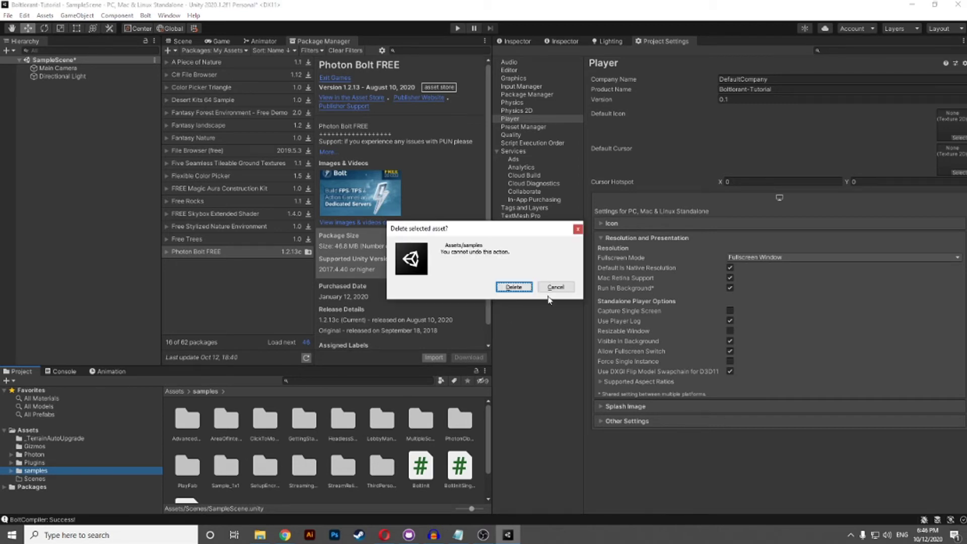
pyautogui.click(513, 287)
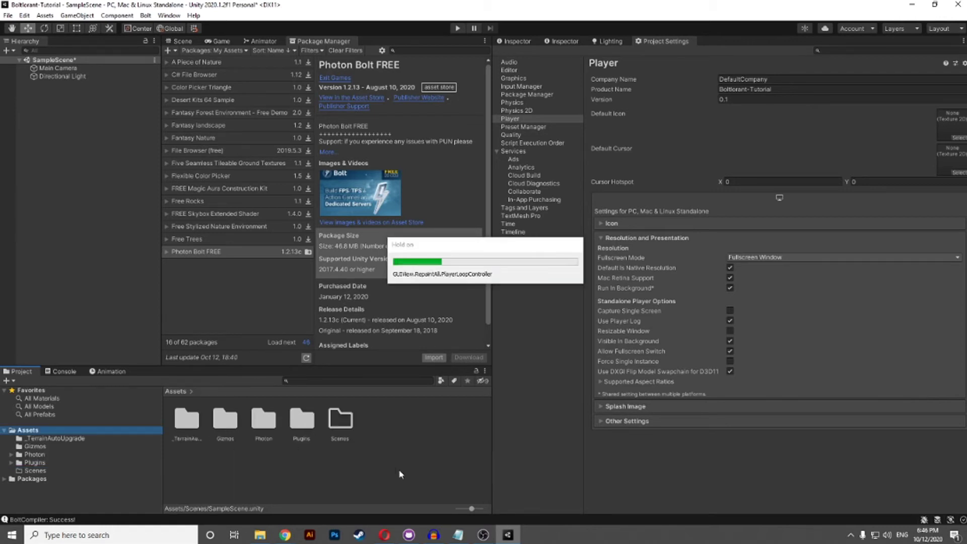
# - Delete the _TerrainAutoUpgrade folder from Assets
pyautogui.click(53, 462)
pyautogui.click(52, 454)
pyautogui.click(55, 446)
pyautogui.click(45, 438)
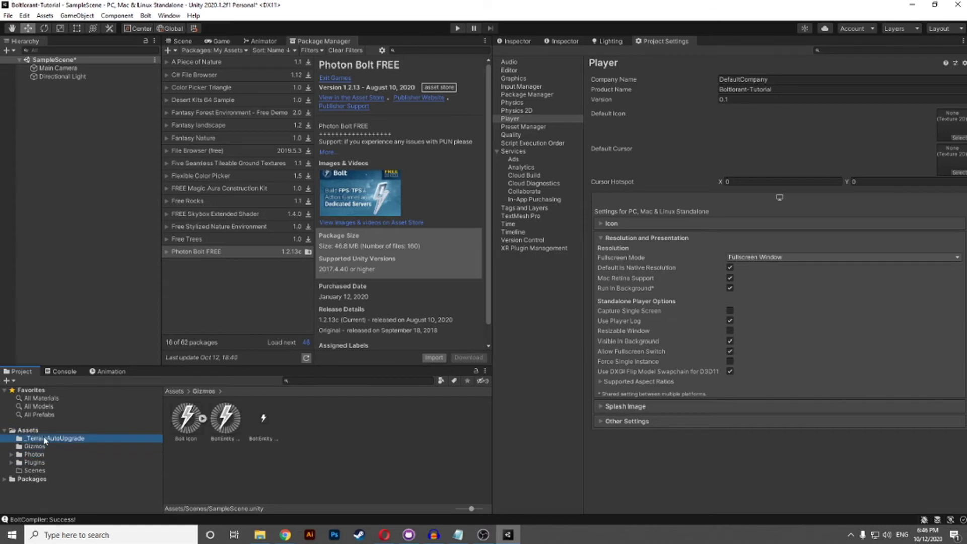
pyautogui.click(75, 430)
pyautogui.click(71, 439)
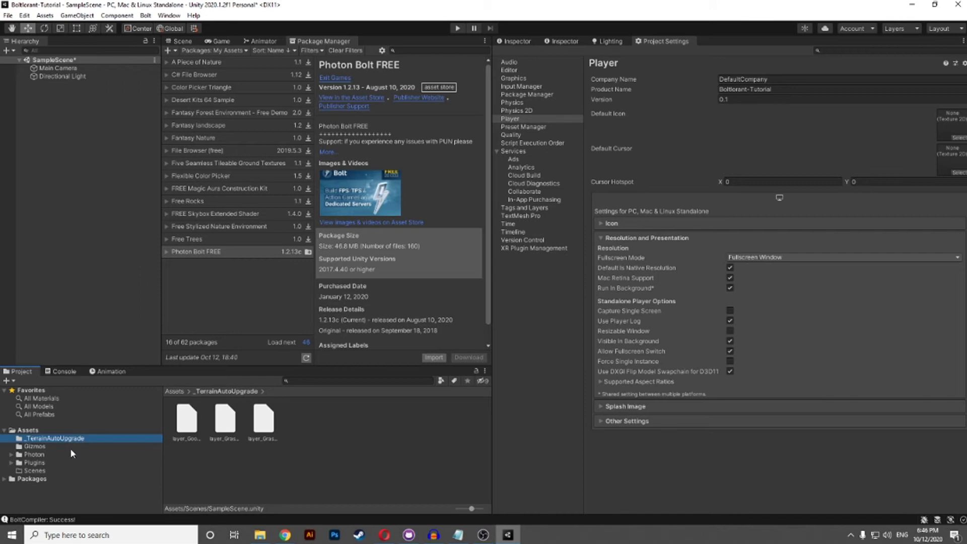
pyautogui.press('Delete')
pyautogui.press('Return')
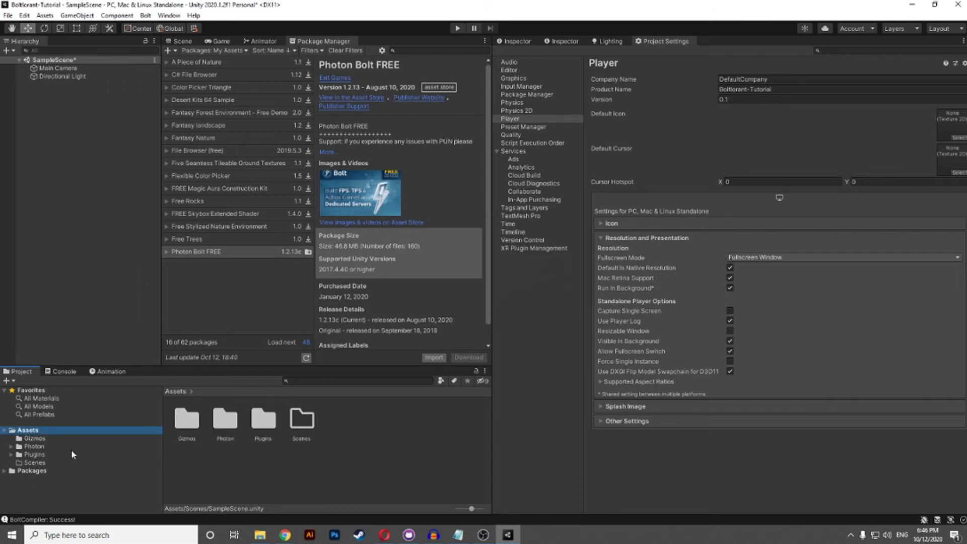
# - Save the current scene as SampleScene in the Scenes folder
pyautogui.click(81, 150)
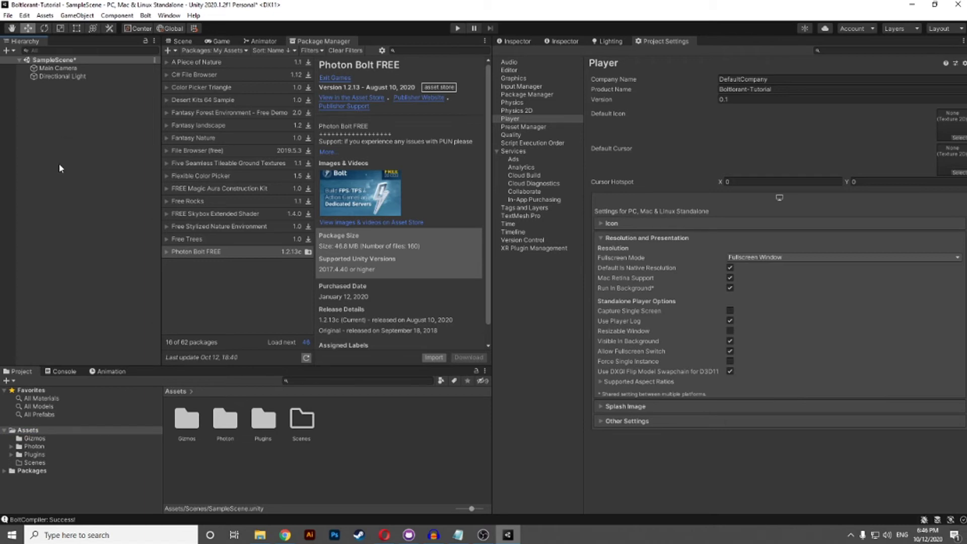
pyautogui.hotkey('ctrl', 's')
pyautogui.click(35, 462)
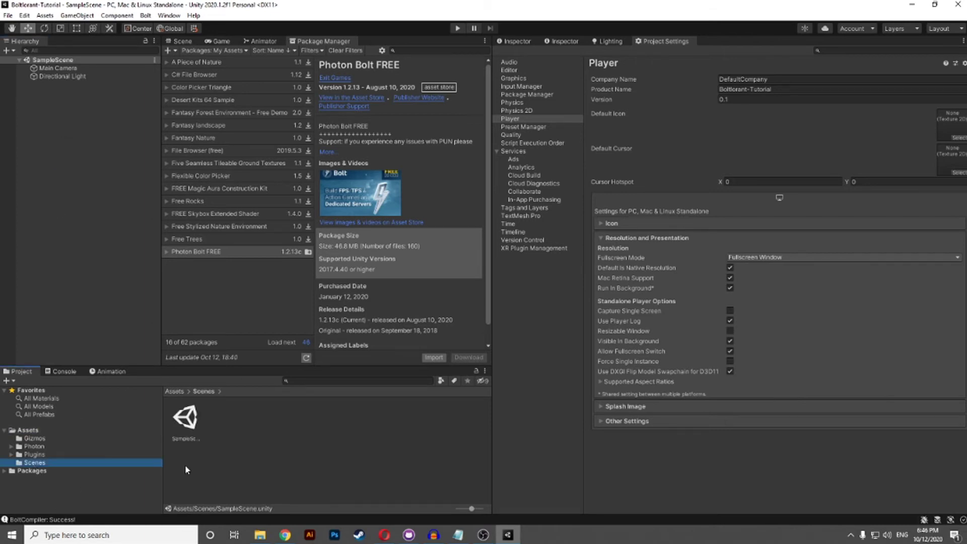
# - Switch the centre dock to the Game view and open the Bolt menu in the menu bar
pyautogui.click(523, 41)
pyautogui.click(561, 42)
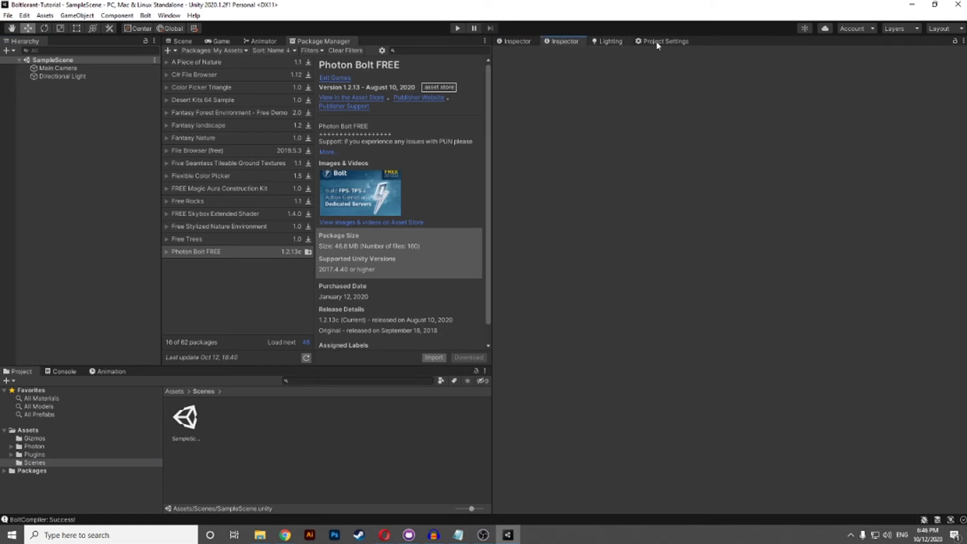
pyautogui.click(660, 41)
pyautogui.click(224, 41)
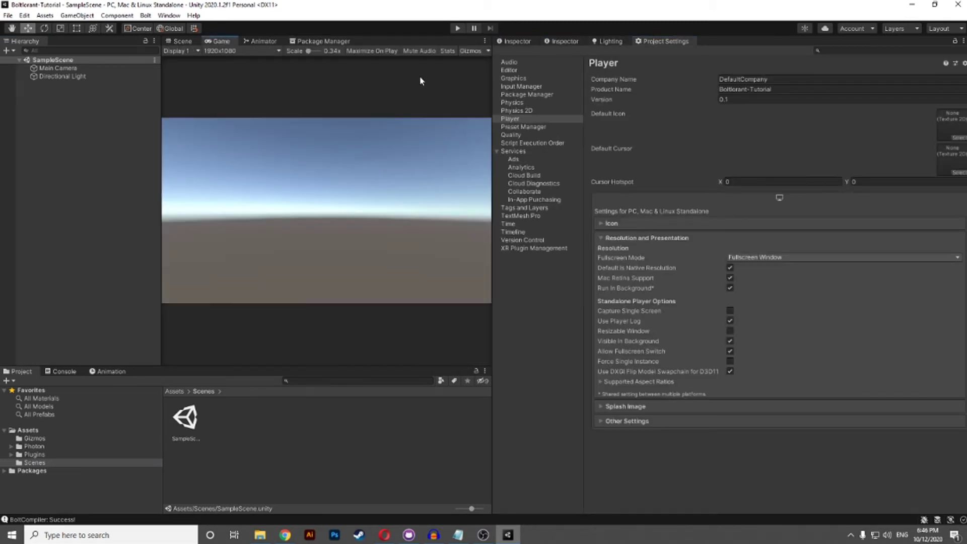
pyautogui.rightClick(711, 42)
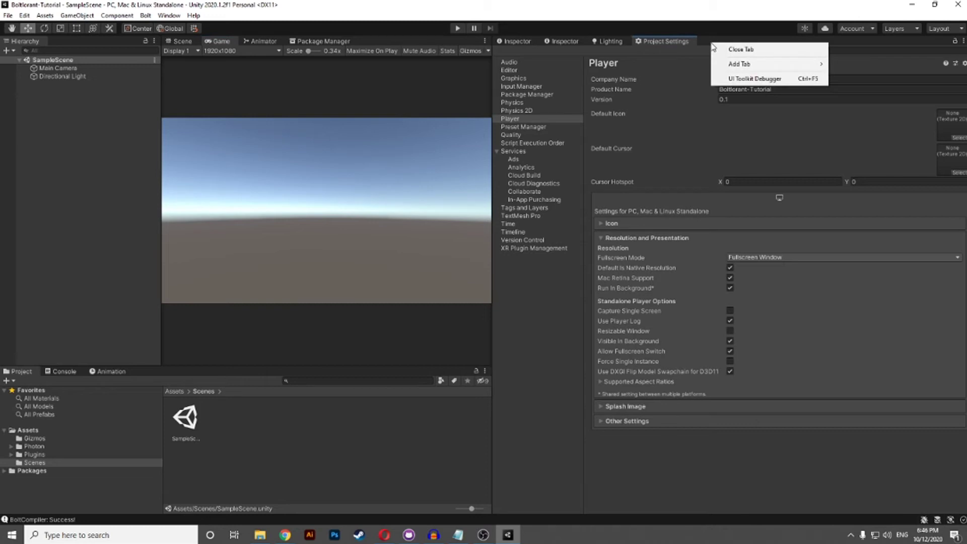
pyautogui.click(146, 16)
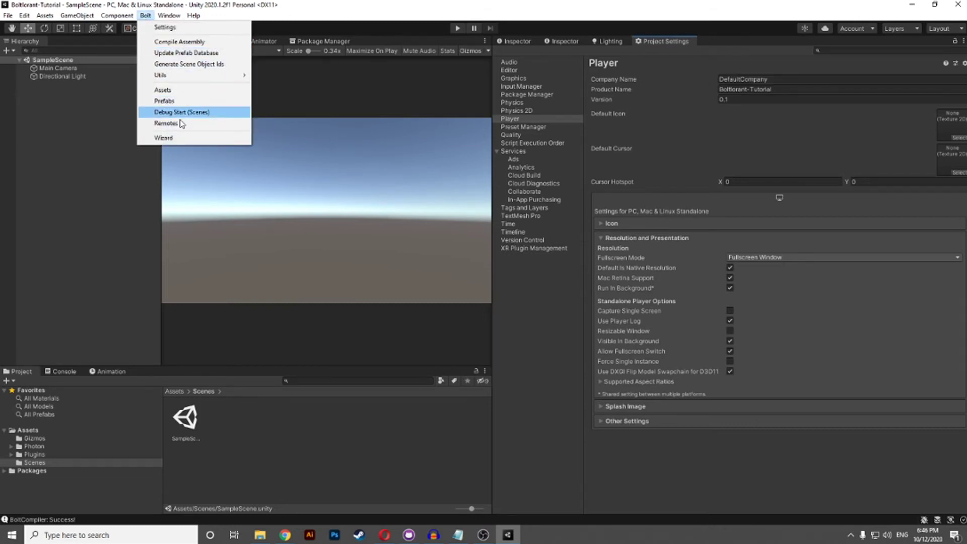
# - Dock the Bolt Assets window and delete BomberState, BombState, BuildingState, ClickToMoveState and CubeState
pyautogui.click(184, 91)
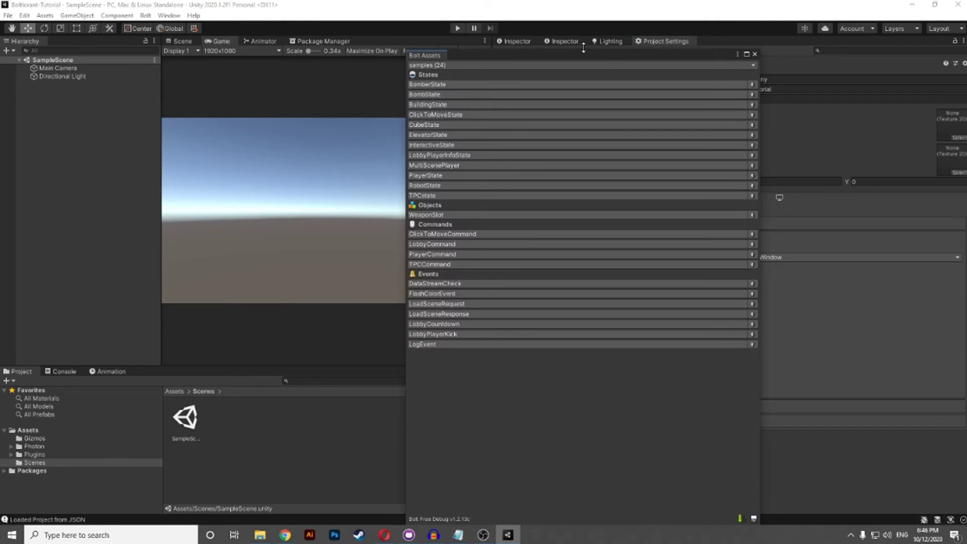
pyautogui.moveTo(446, 58); pyautogui.dragTo(708, 46)
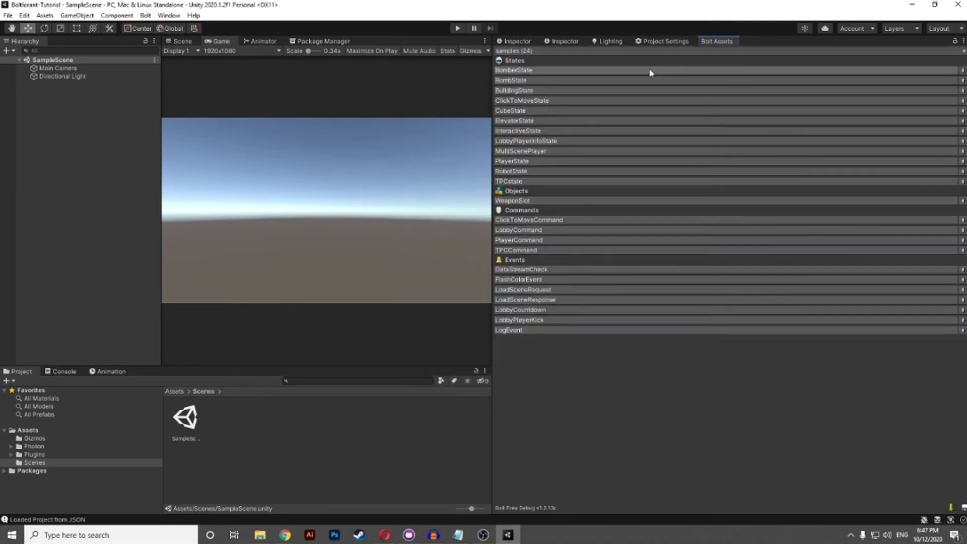
pyautogui.click(962, 70)
pyautogui.click(515, 285)
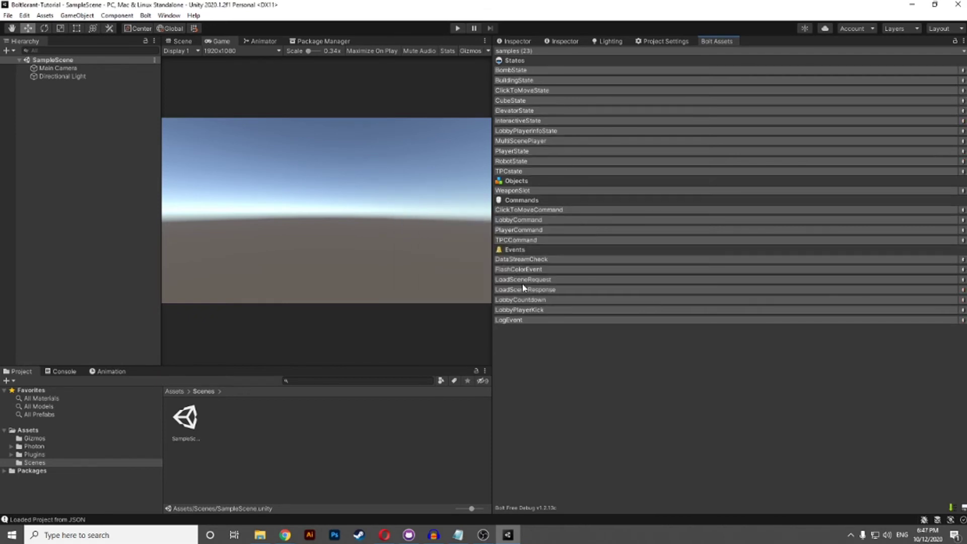
pyautogui.click(962, 70)
pyautogui.click(514, 286)
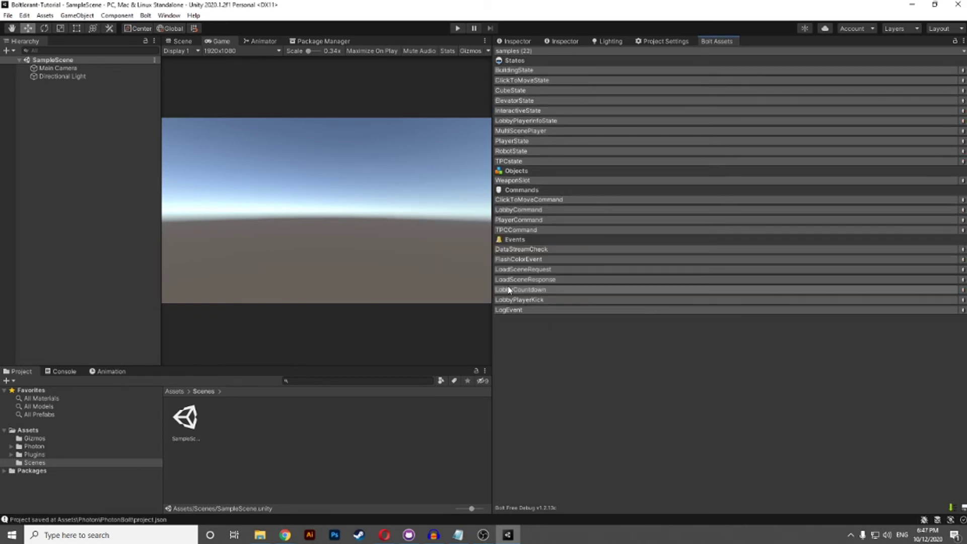
pyautogui.click(962, 70)
pyautogui.click(518, 286)
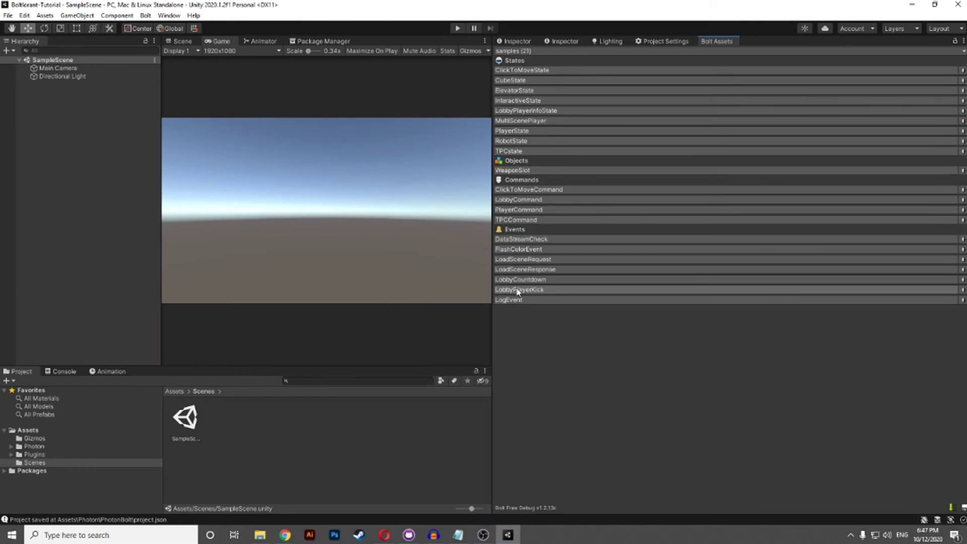
pyautogui.click(962, 70)
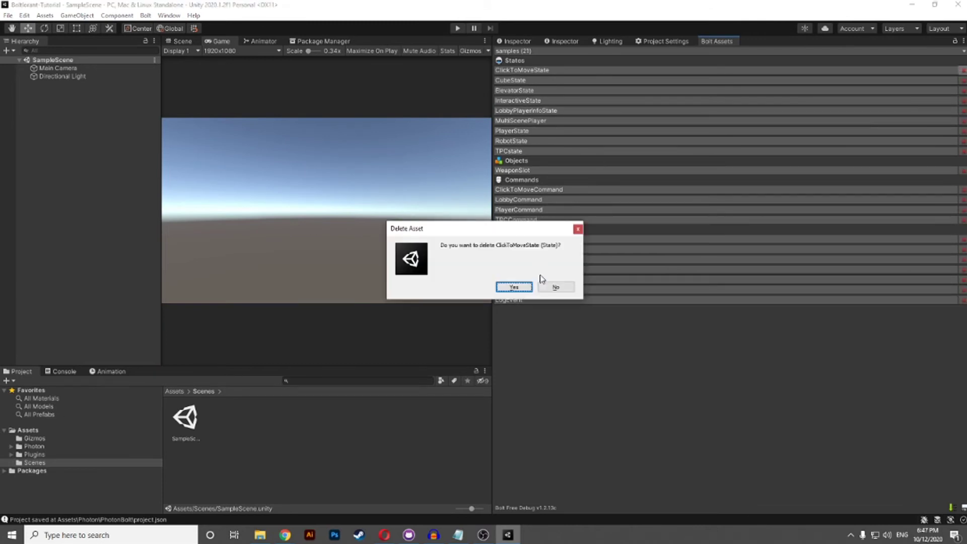
pyautogui.click(517, 286)
pyautogui.click(963, 70)
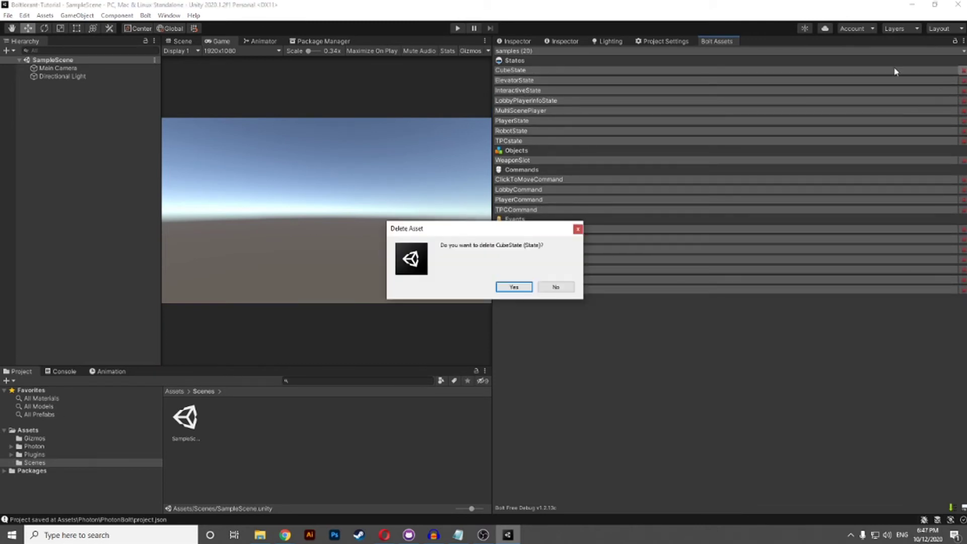
pyautogui.click(513, 285)
# - Filter the Bolt assets to Everything and delete ElevatorState and InteractiveState
pyautogui.click(514, 52)
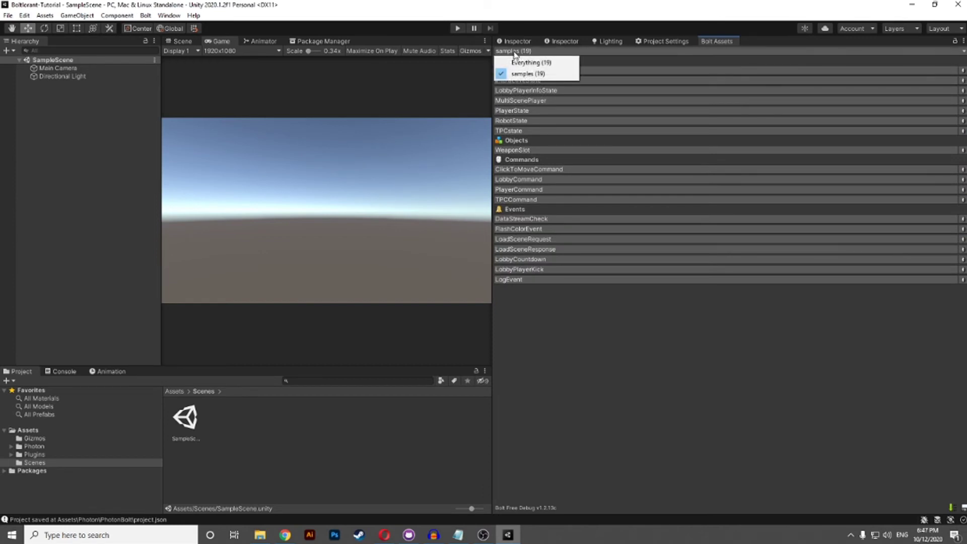
pyautogui.click(514, 63)
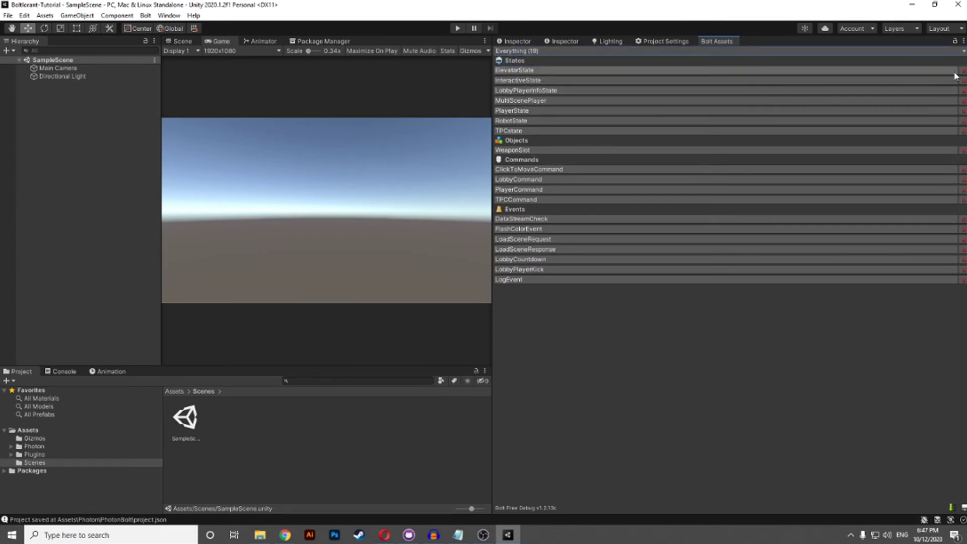
pyautogui.click(962, 70)
pyautogui.click(516, 284)
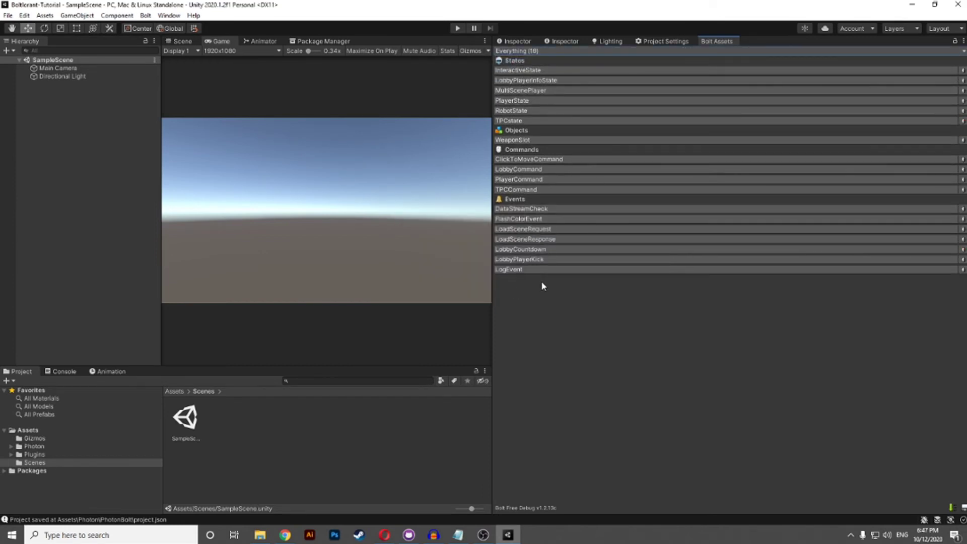
pyautogui.click(962, 70)
pyautogui.click(513, 287)
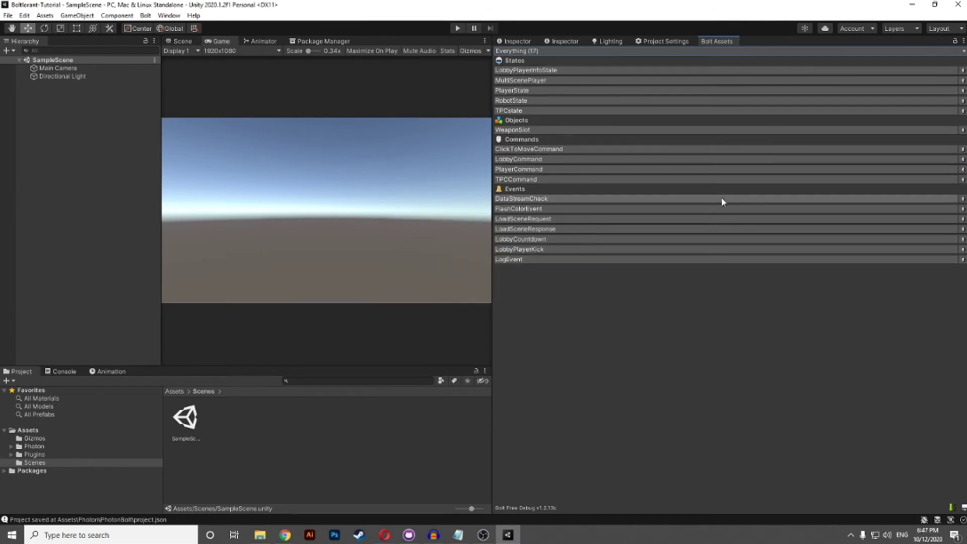
# - Delete the WeaponSlot object and the ClickToMove, Lobby, Player and TPC commands
pyautogui.click(963, 132)
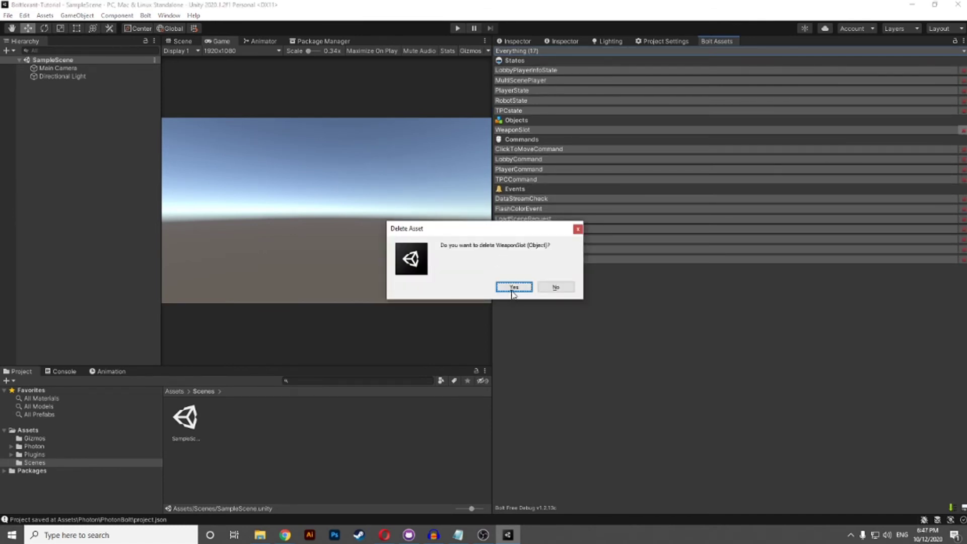
pyautogui.click(513, 287)
pyautogui.click(962, 137)
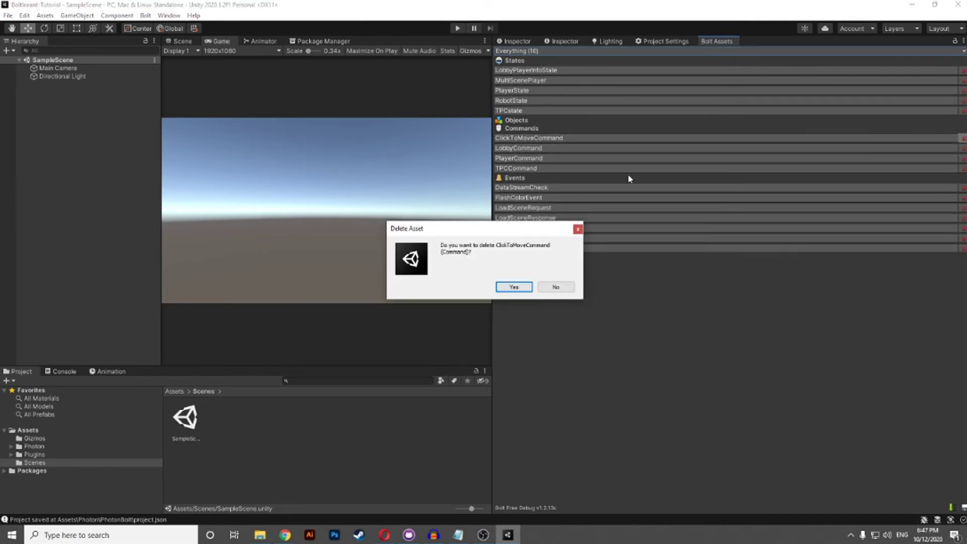
pyautogui.click(513, 287)
pyautogui.click(962, 139)
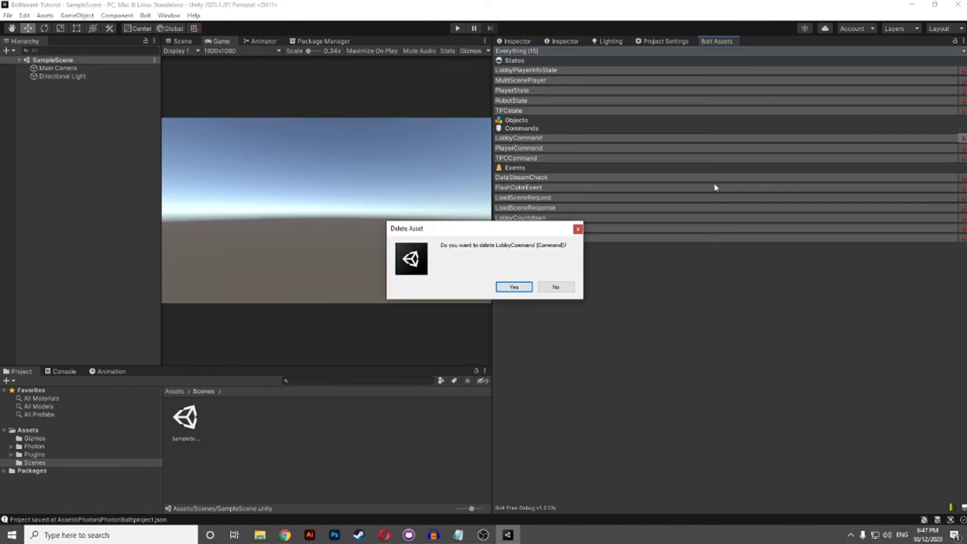
pyautogui.click(512, 287)
pyautogui.click(962, 138)
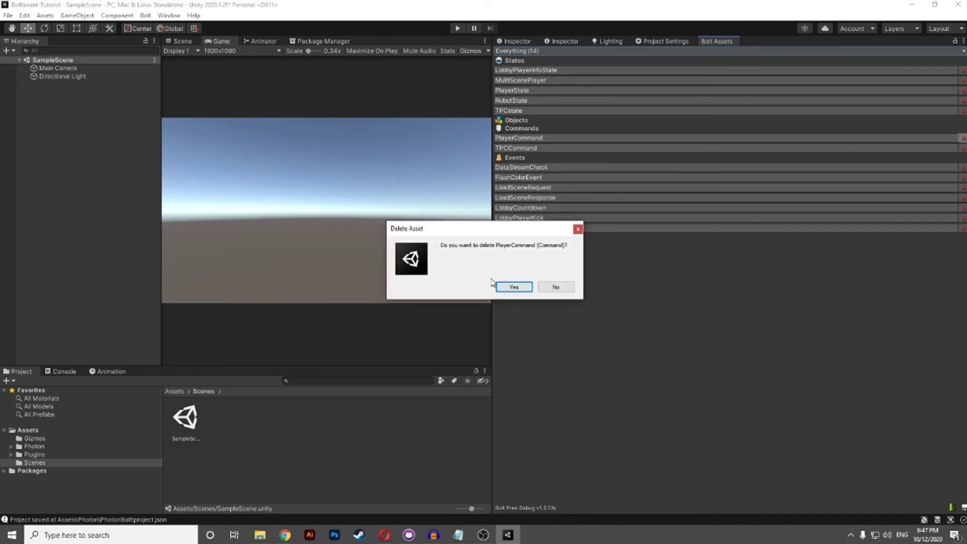
pyautogui.click(513, 287)
pyautogui.click(963, 138)
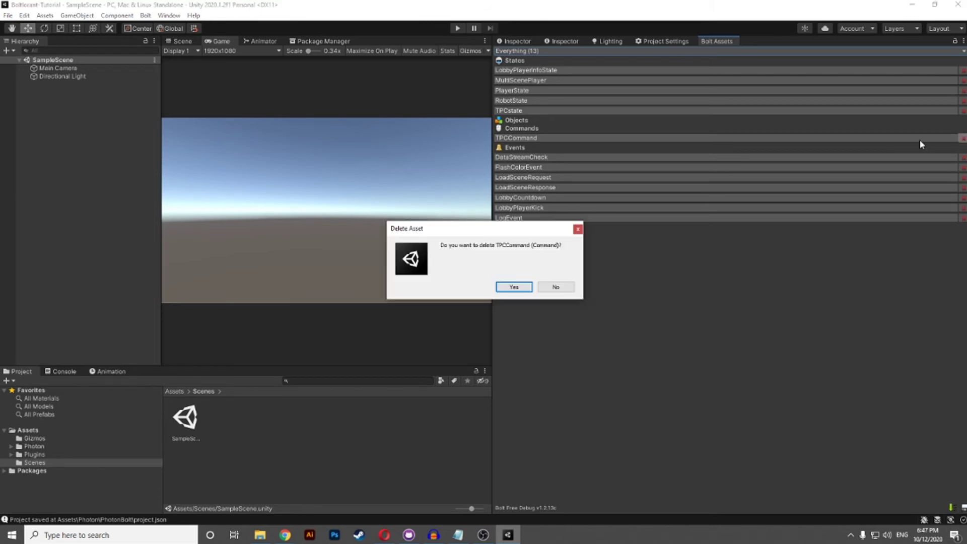
pyautogui.click(521, 292)
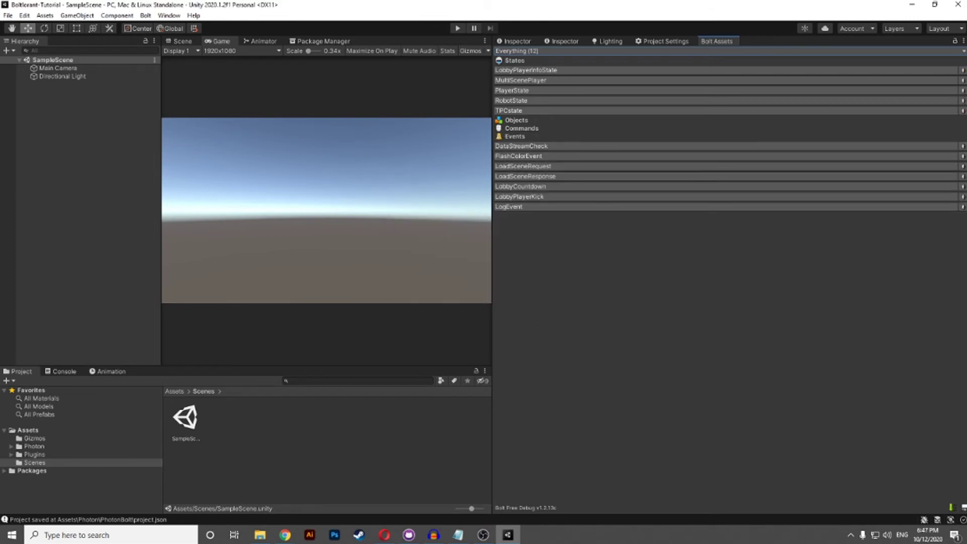
# - Delete the DataStreamCheck, FlashColorEvent, LoadSceneRequest/Response, LobbyCountdown, LobbyPlayerKick and LogEvent events
pyautogui.click(962, 146)
pyautogui.click(522, 286)
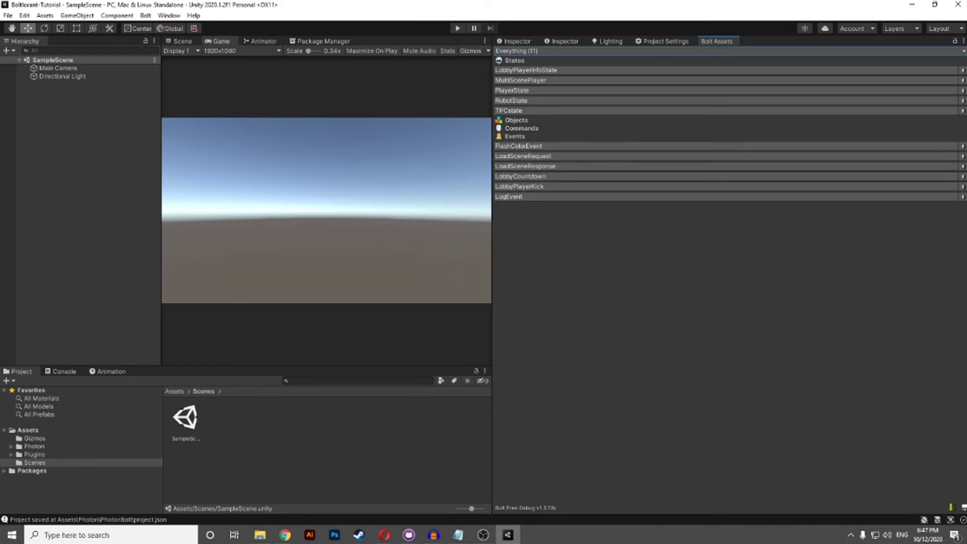
pyautogui.click(962, 146)
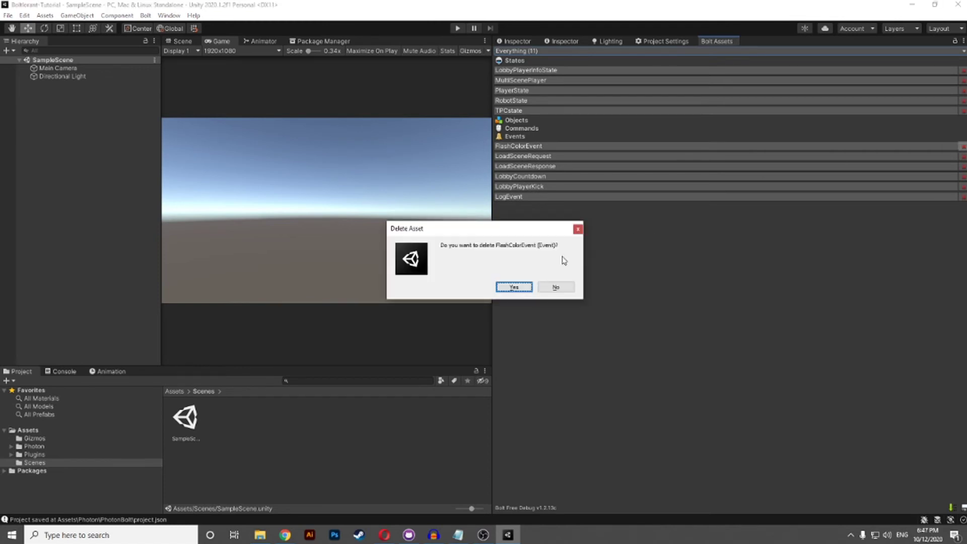
pyautogui.click(522, 289)
pyautogui.click(962, 146)
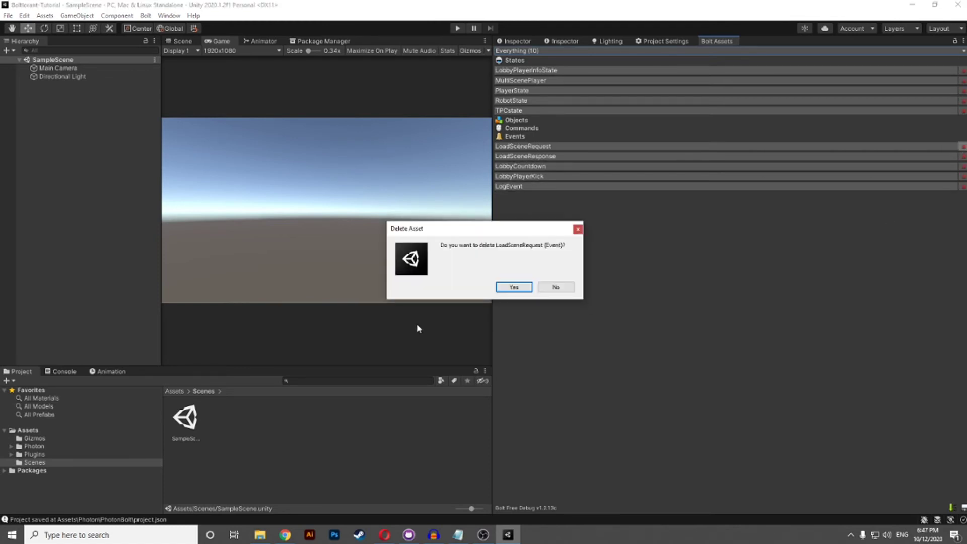
pyautogui.click(508, 288)
pyautogui.click(962, 146)
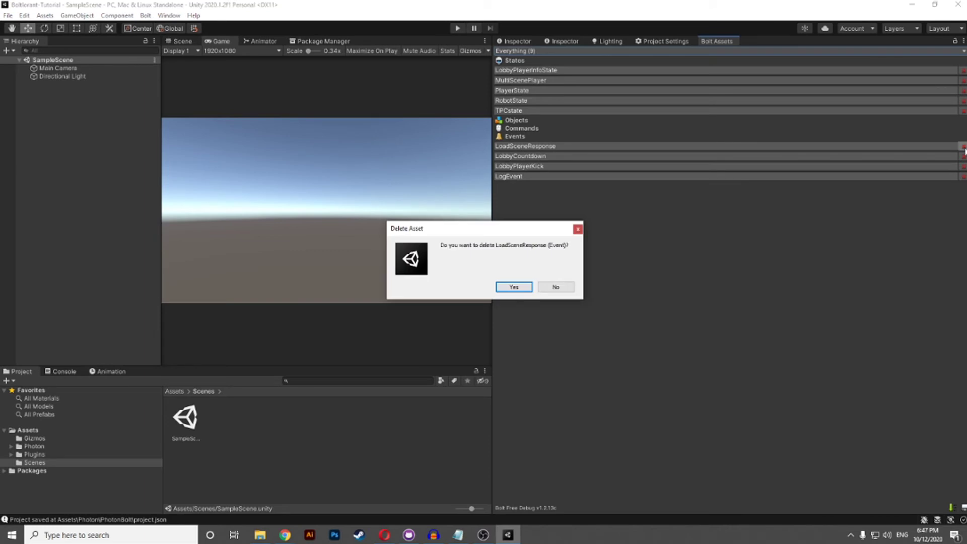
pyautogui.click(513, 287)
pyautogui.click(962, 146)
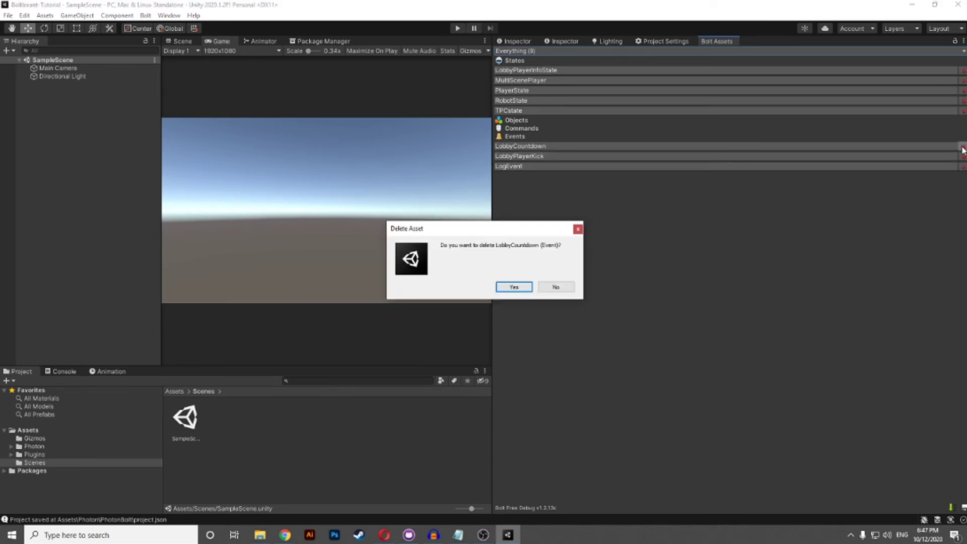
pyautogui.click(514, 288)
pyautogui.click(963, 146)
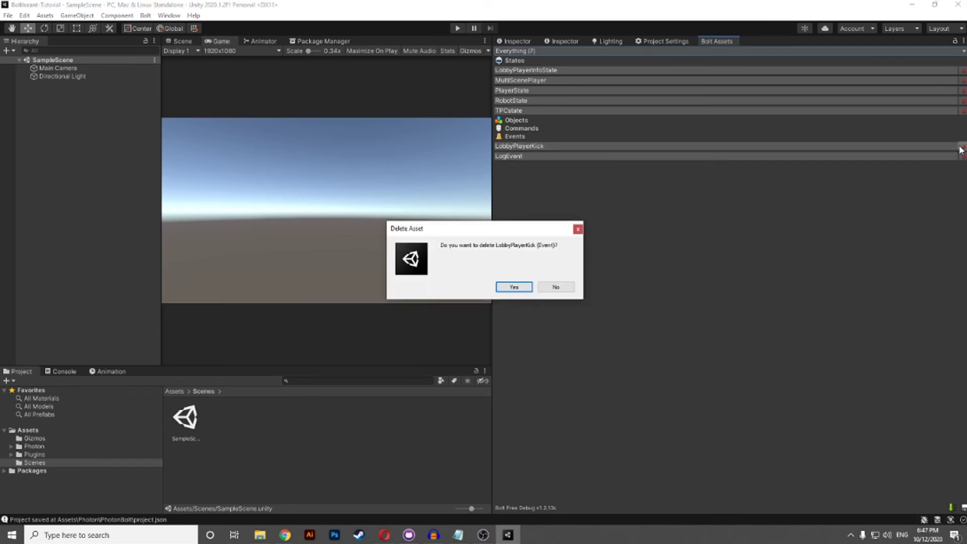
pyautogui.click(512, 286)
pyautogui.click(962, 146)
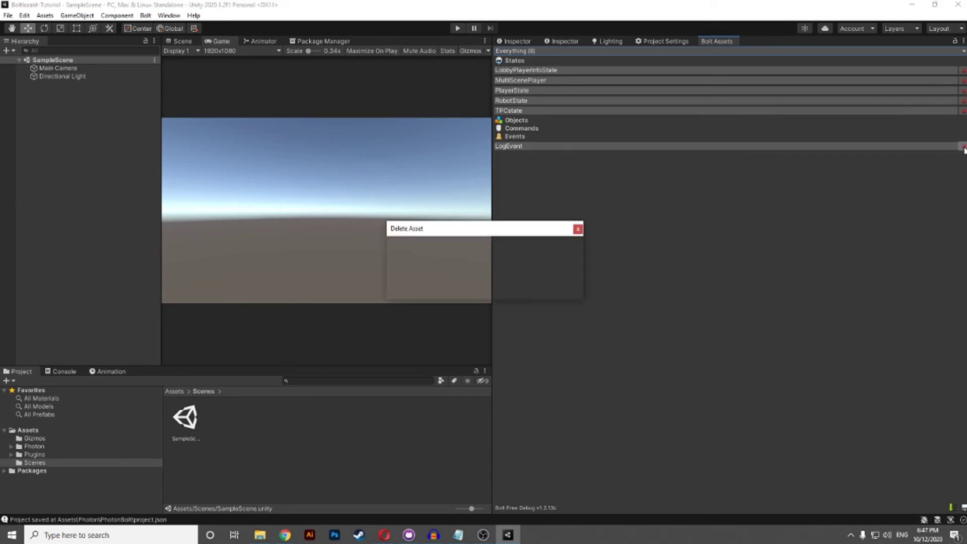
pyautogui.click(504, 288)
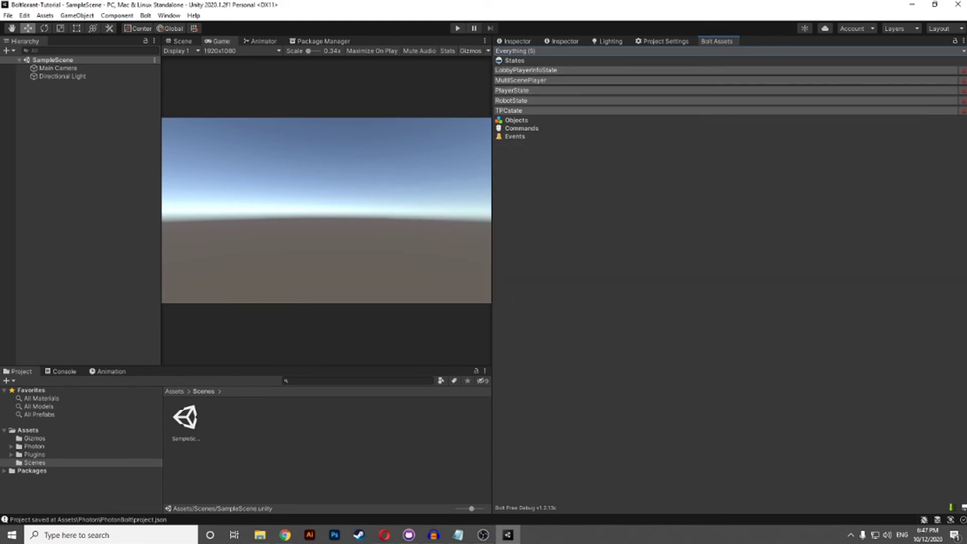
# - Delete the last states: LobbyPlayerInfoState, MultiScenePlayer, PlayerState, RobotState and TPCstate
pyautogui.click(962, 70)
pyautogui.click(514, 287)
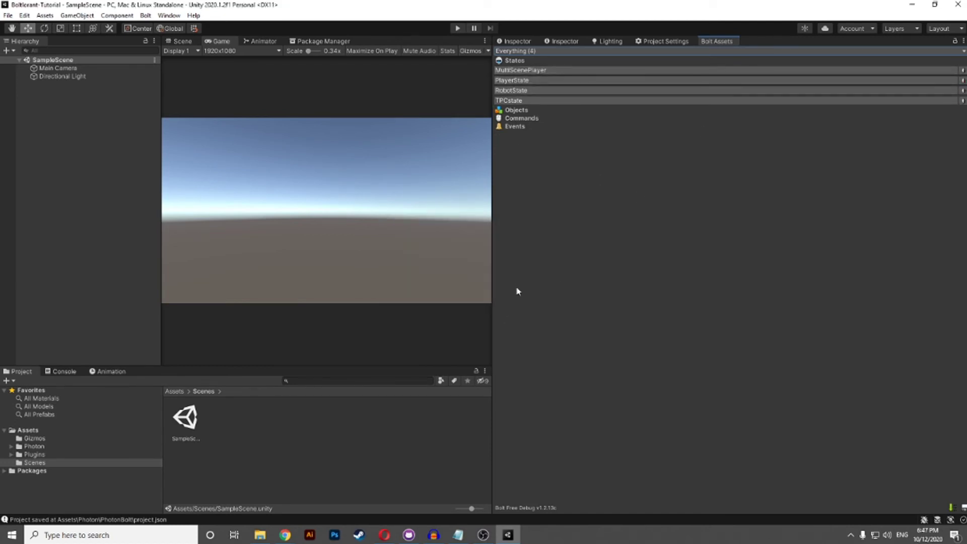
pyautogui.click(963, 70)
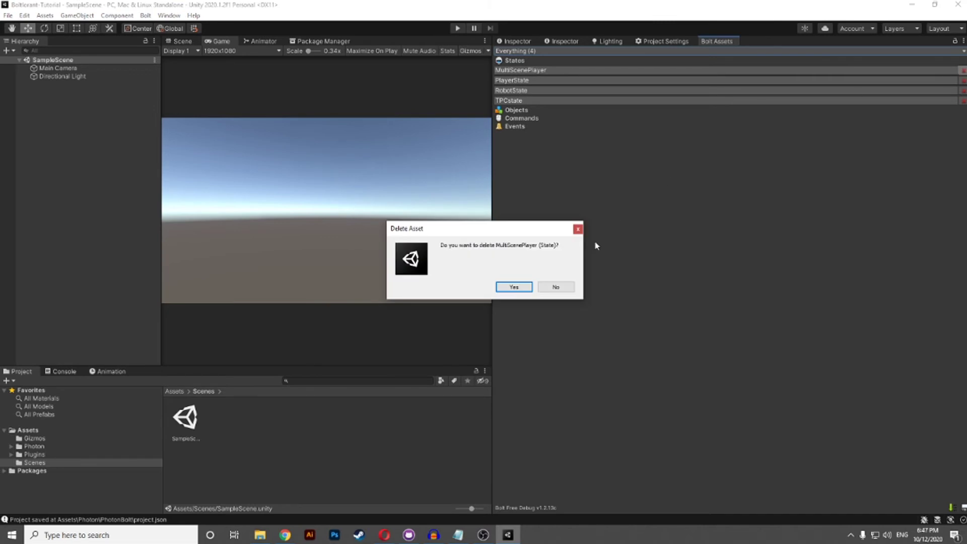
pyautogui.click(514, 287)
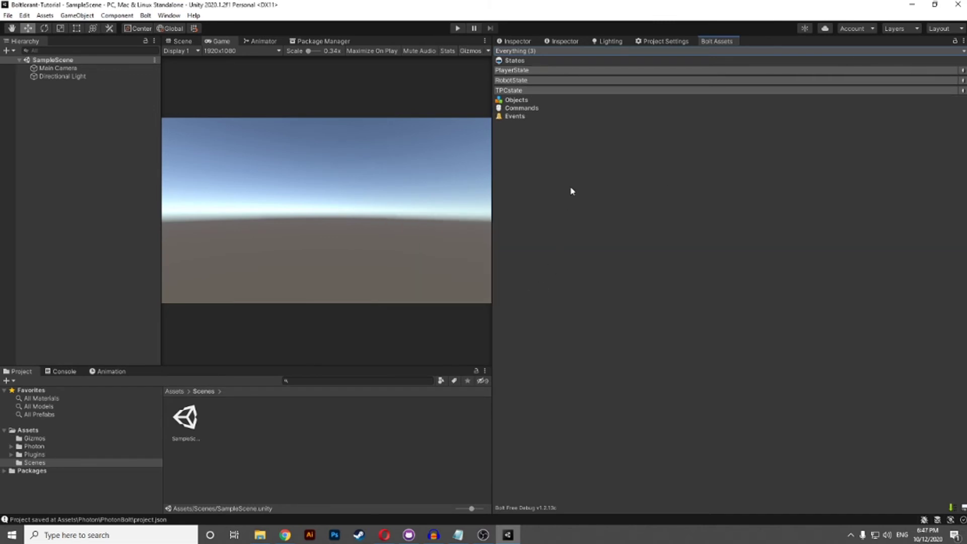
pyautogui.click(962, 70)
pyautogui.click(514, 287)
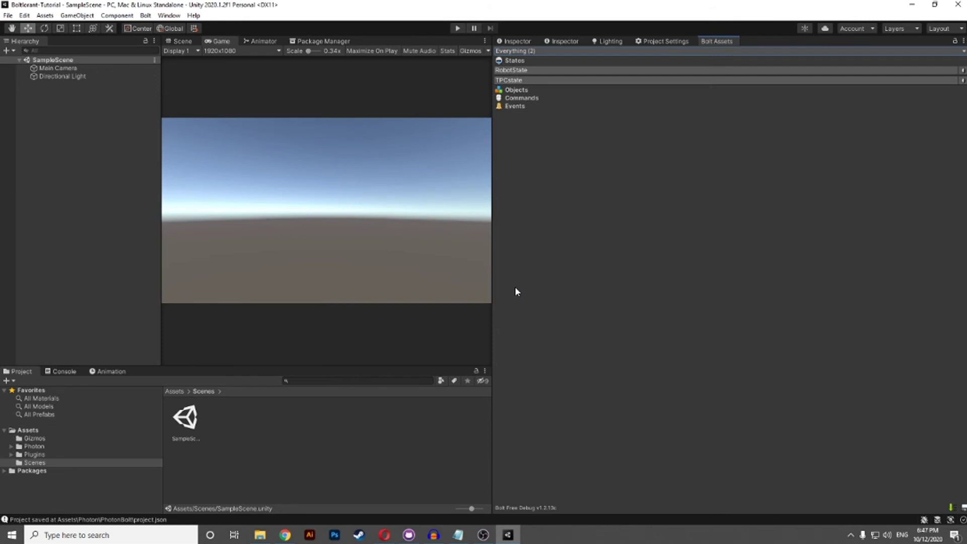
pyautogui.click(963, 70)
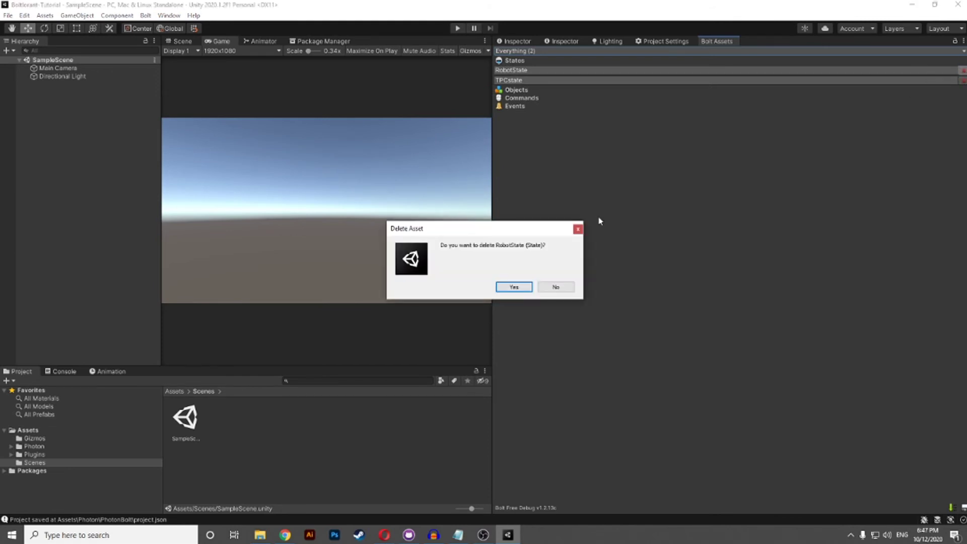
pyautogui.click(515, 286)
pyautogui.click(962, 70)
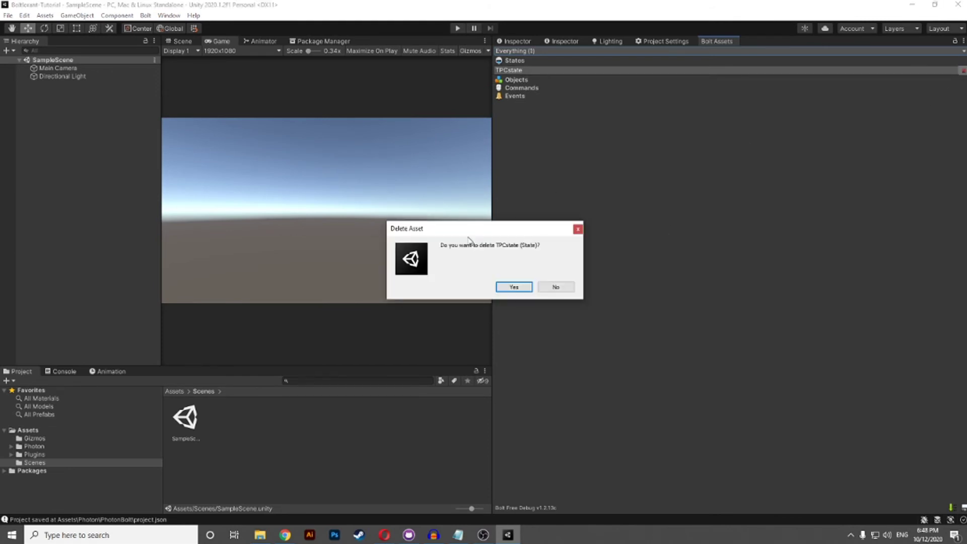
pyautogui.click(506, 287)
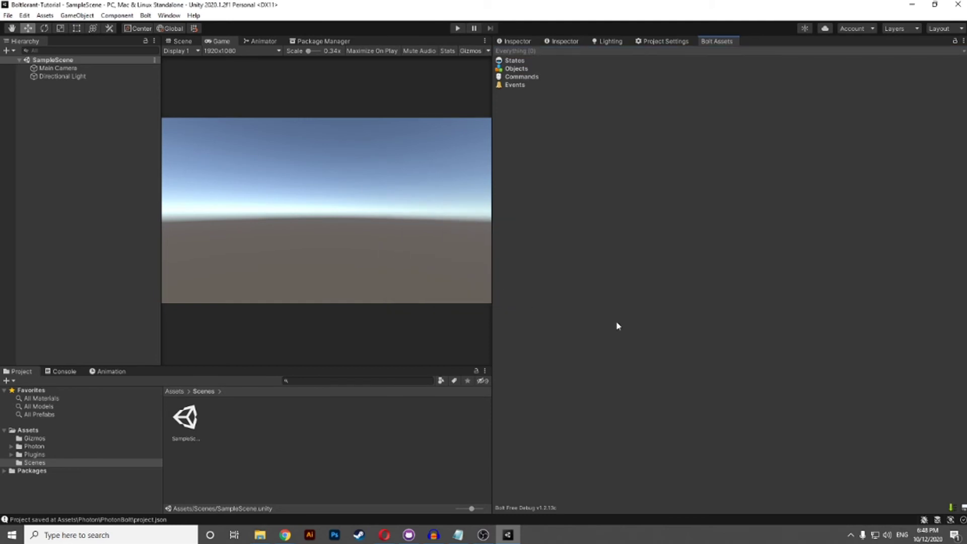
# - Compile the empty Bolt setup, confirm 'BoltCompiler: Success' in the Console, clear the log, and save
pyautogui.click(950, 508)
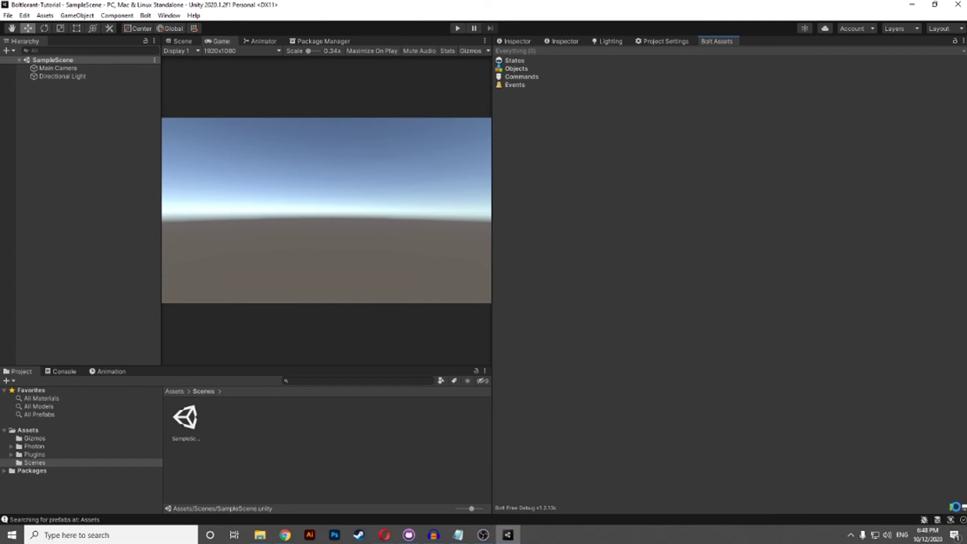
pyautogui.click(59, 372)
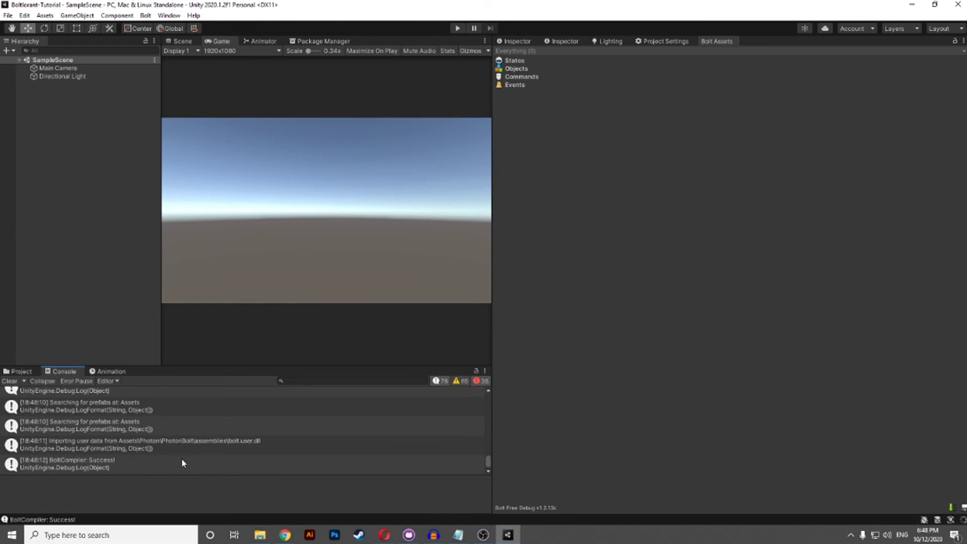
pyautogui.click(73, 469)
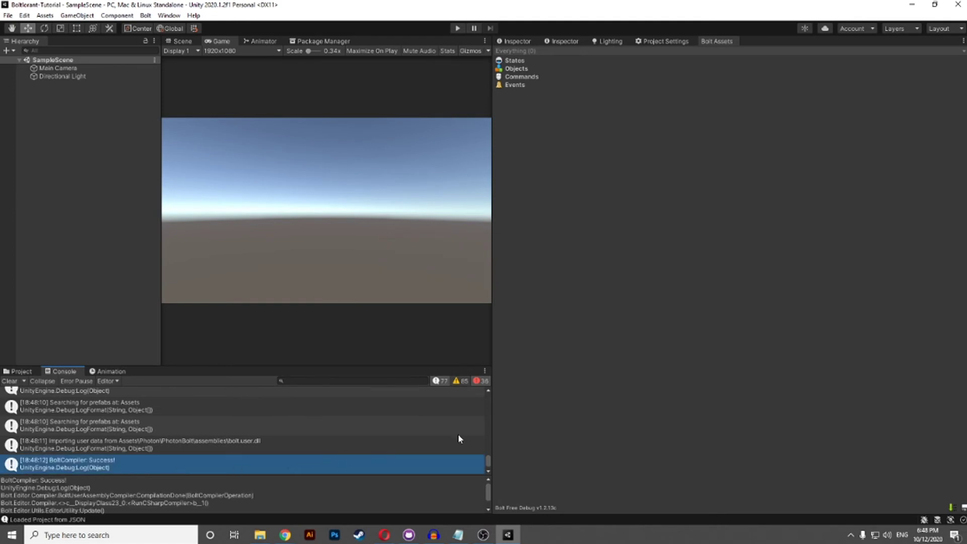
pyautogui.click(9, 381)
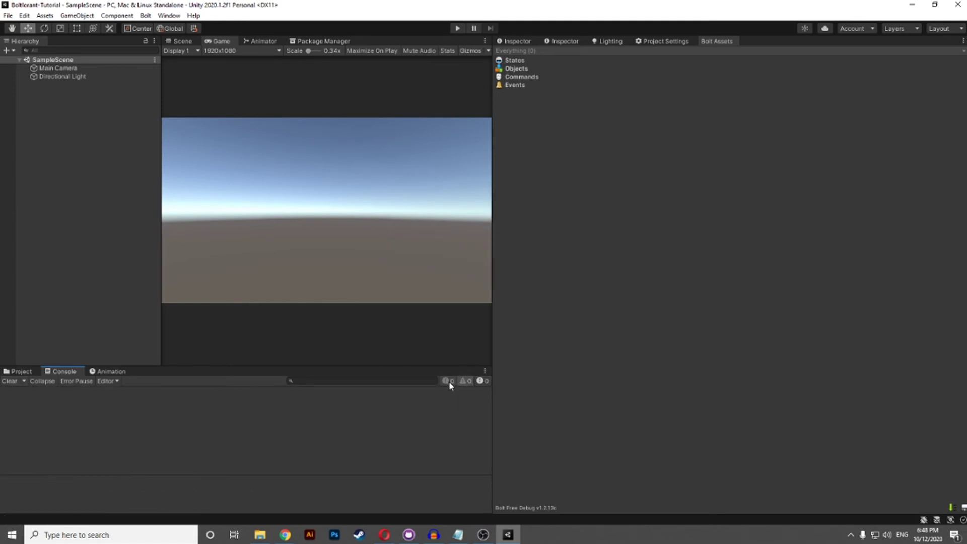
pyautogui.click(963, 507)
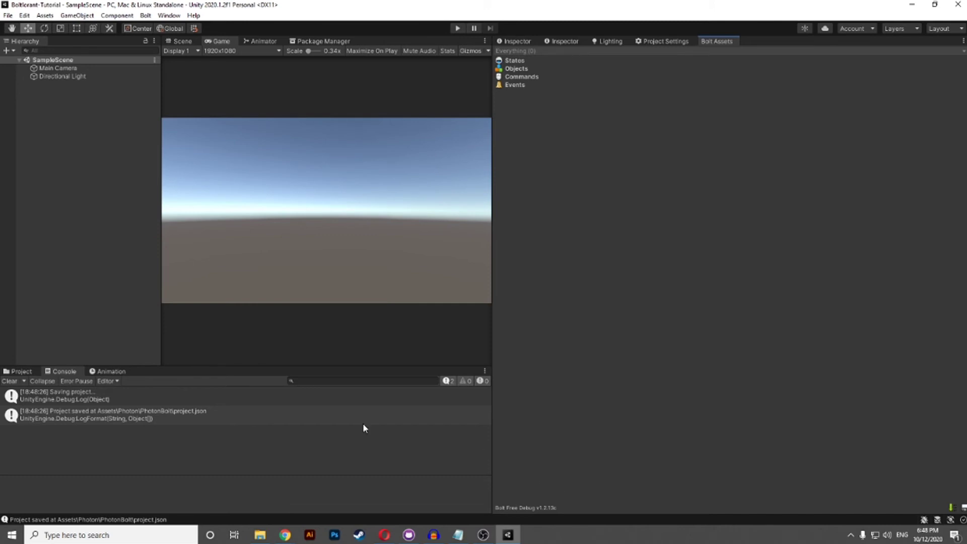
pyautogui.click(409, 535)
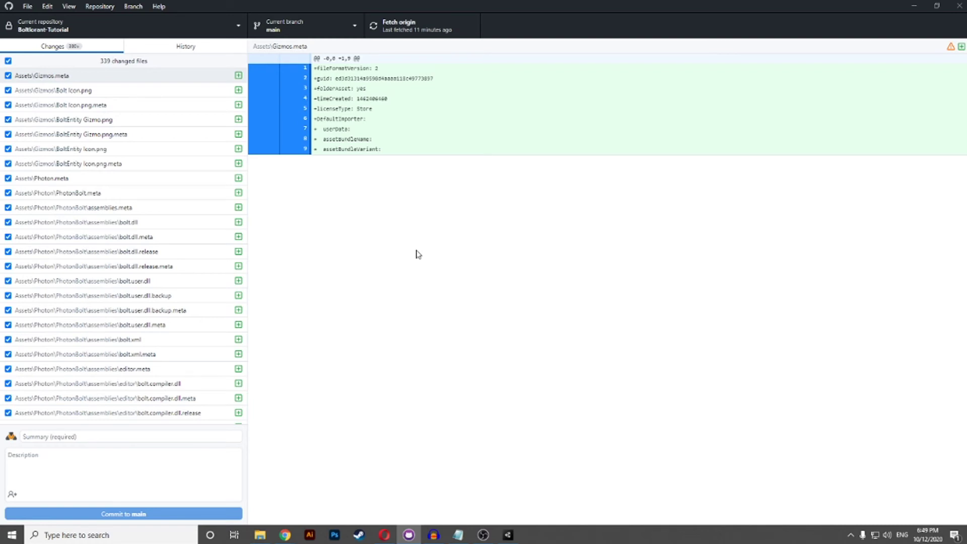
# - Commit the 339 changed Boltlorant-Tutorial files to main with the summary 'Bolt assets'
pyautogui.scroll(-20, 166, 380)
pyautogui.scroll(20, 66, 352)
pyautogui.click(91, 436)
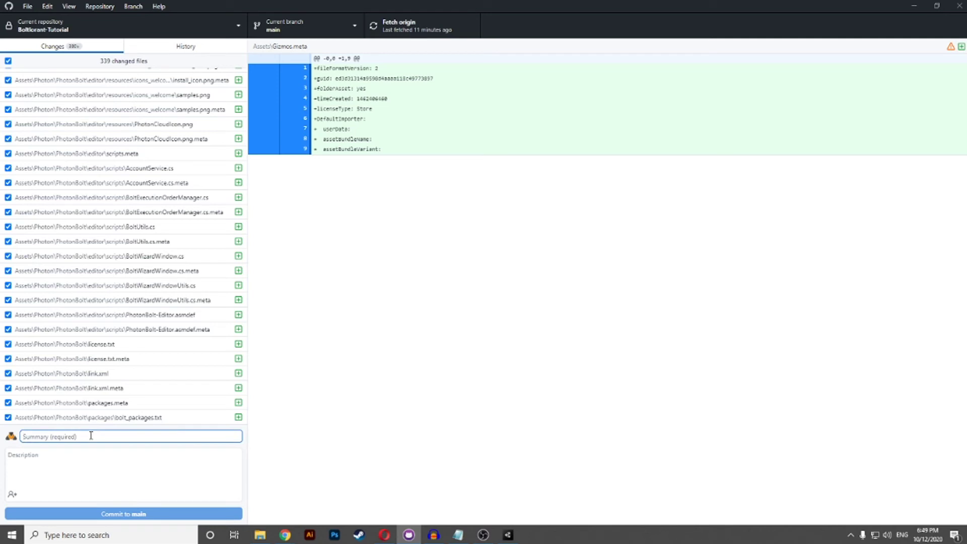
pyautogui.write('ssets')
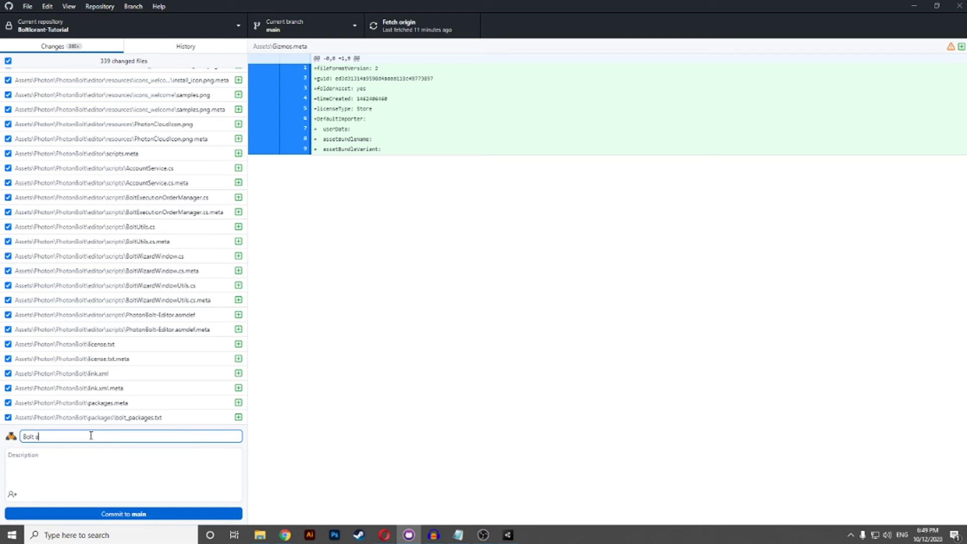
pyautogui.click(170, 514)
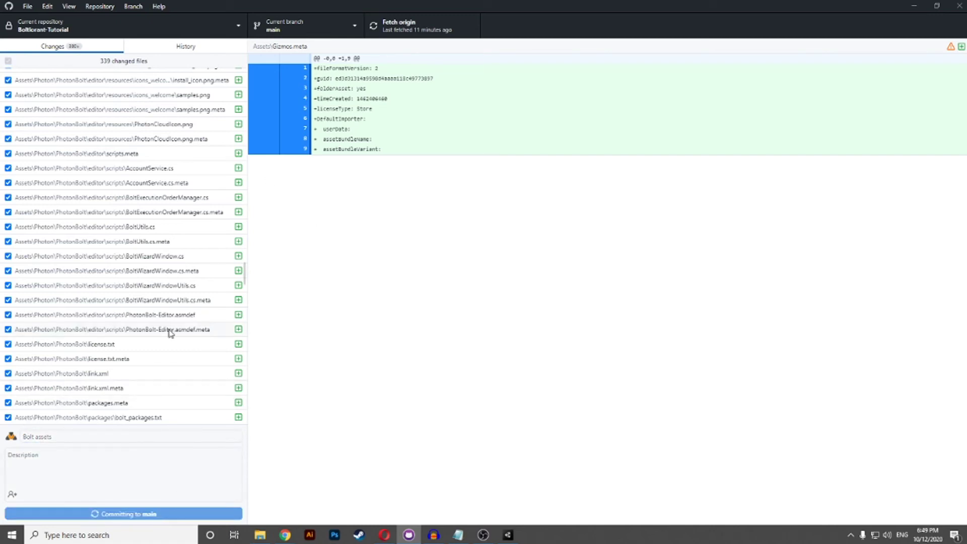
pyautogui.scroll(20, 146, 296)
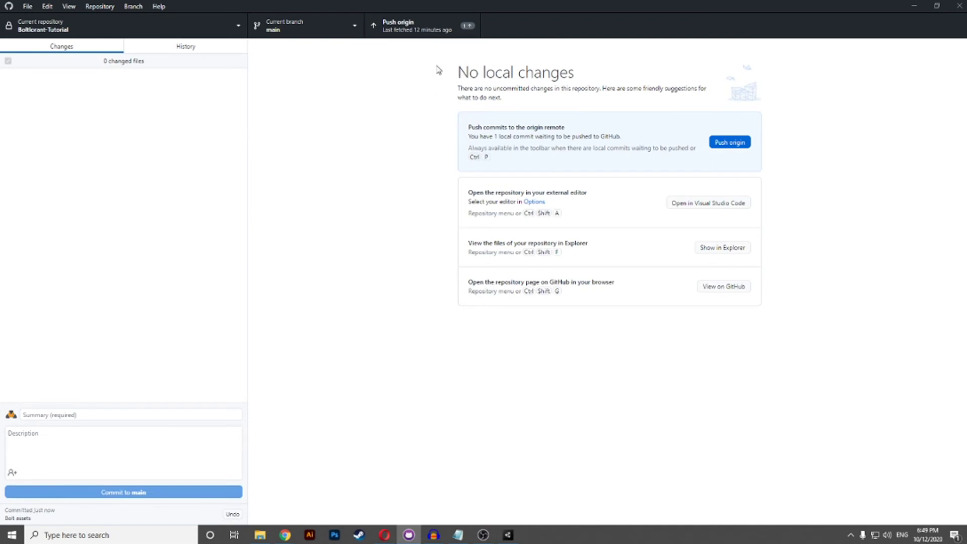
# - Push the 'Bolt assets' commit to origin, then check it in the History list
pyautogui.click(466, 30)
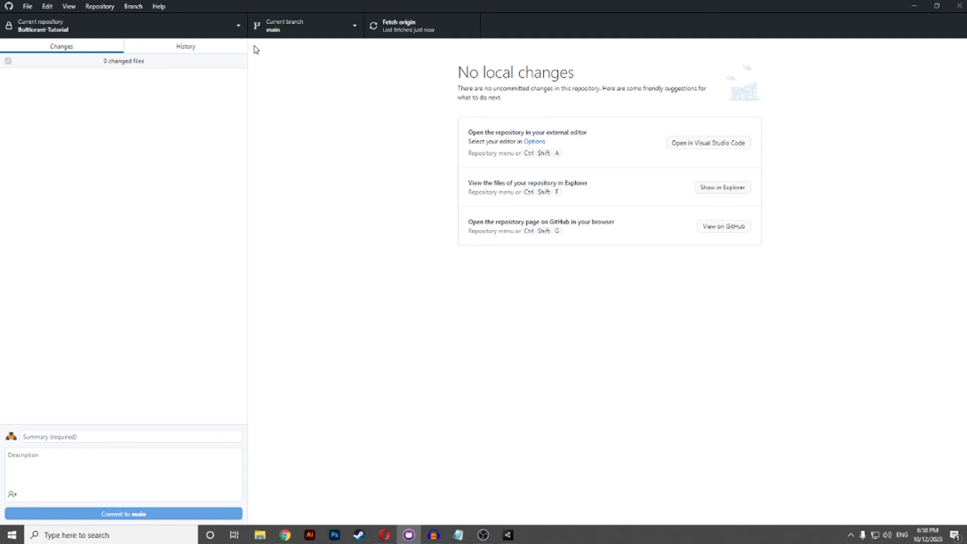
pyautogui.click(218, 46)
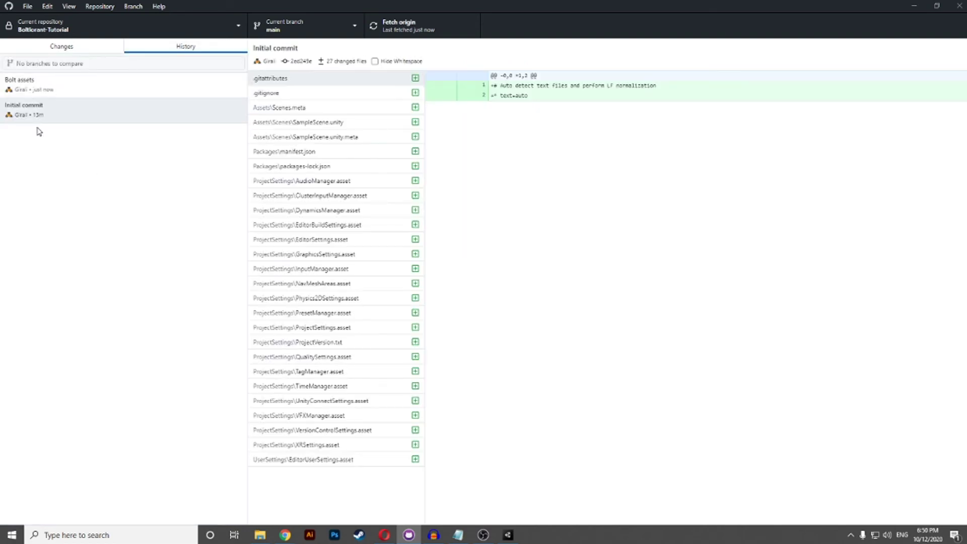
pyautogui.rightClick(31, 108)
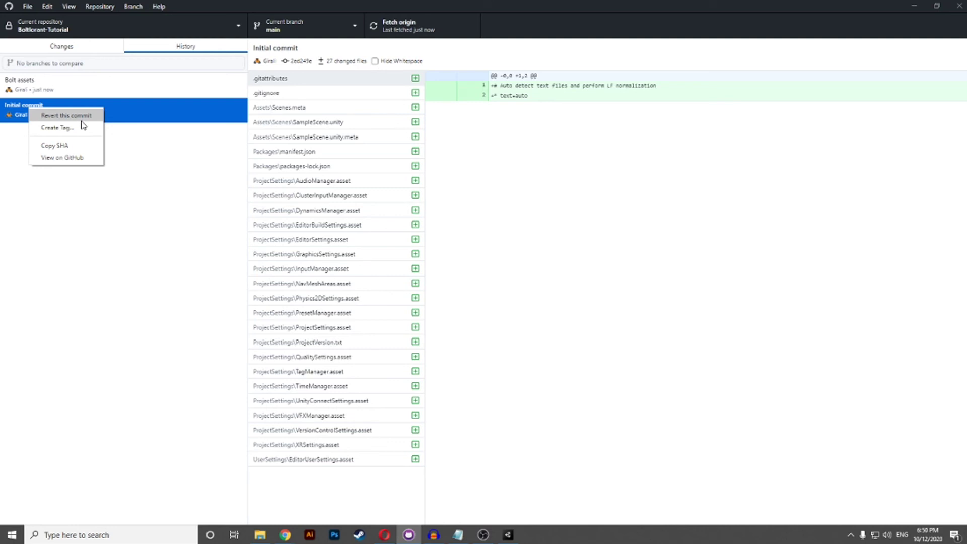
pyautogui.click(128, 94)
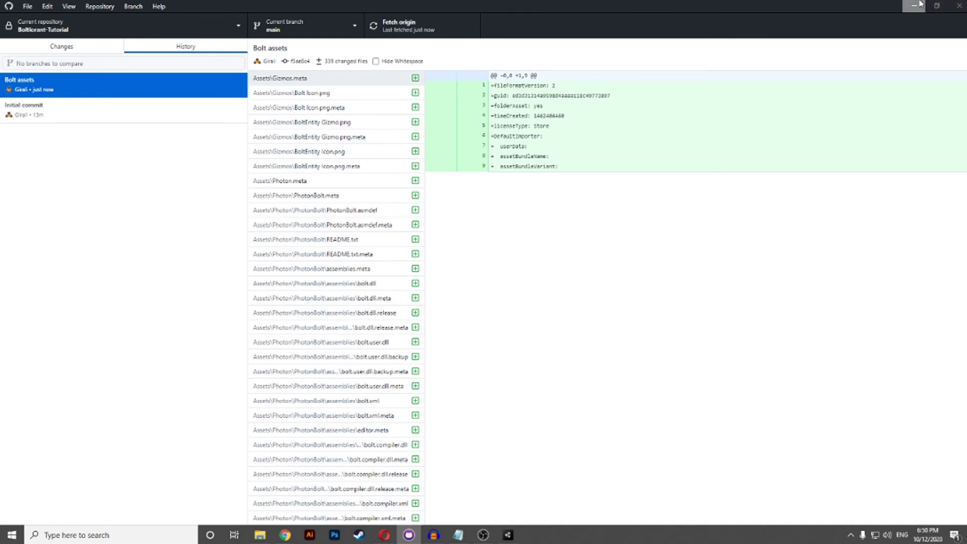
pyautogui.click(58, 50)
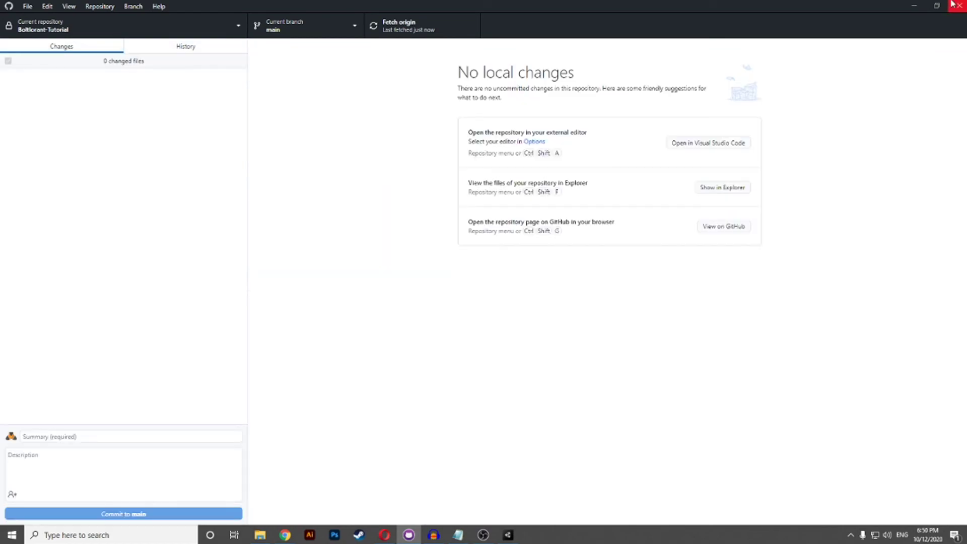
# - Close GitHub Desktop and shrink the Inspector, Hierarchy and Console so the Game view fills the editor
pyautogui.click(957, 4)
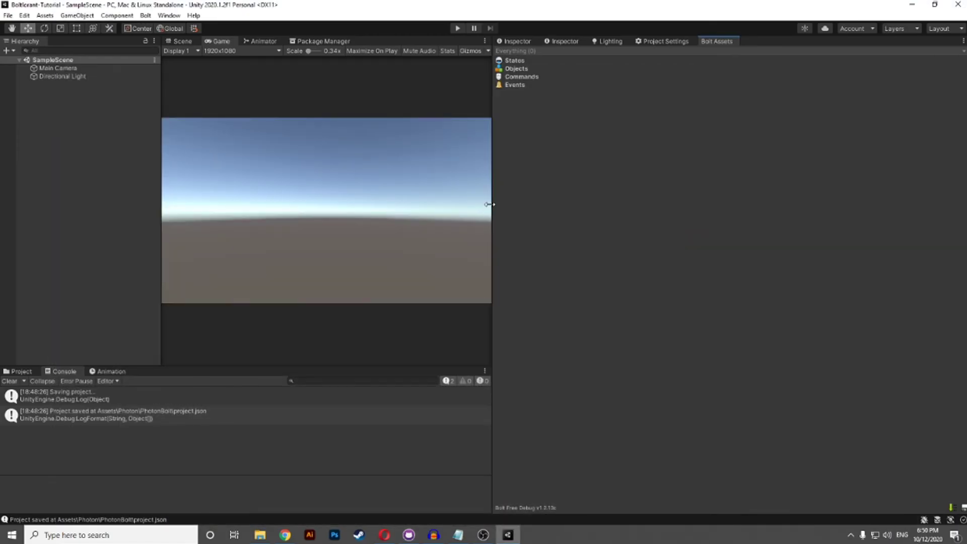
pyautogui.moveTo(489, 204); pyautogui.dragTo(895, 216)
pyautogui.moveTo(290, 178); pyautogui.dragTo(133, 169)
pyautogui.moveTo(394, 364); pyautogui.dragTo(377, 408)
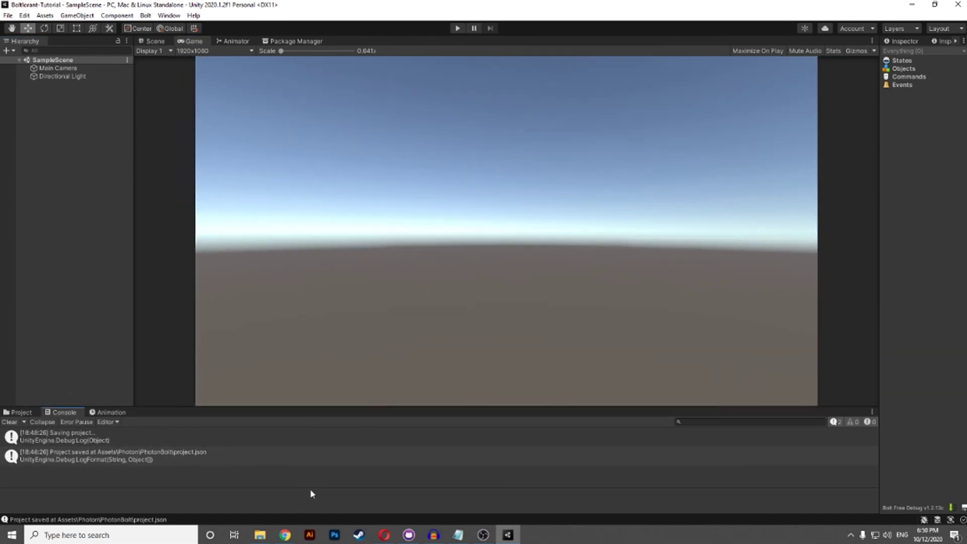